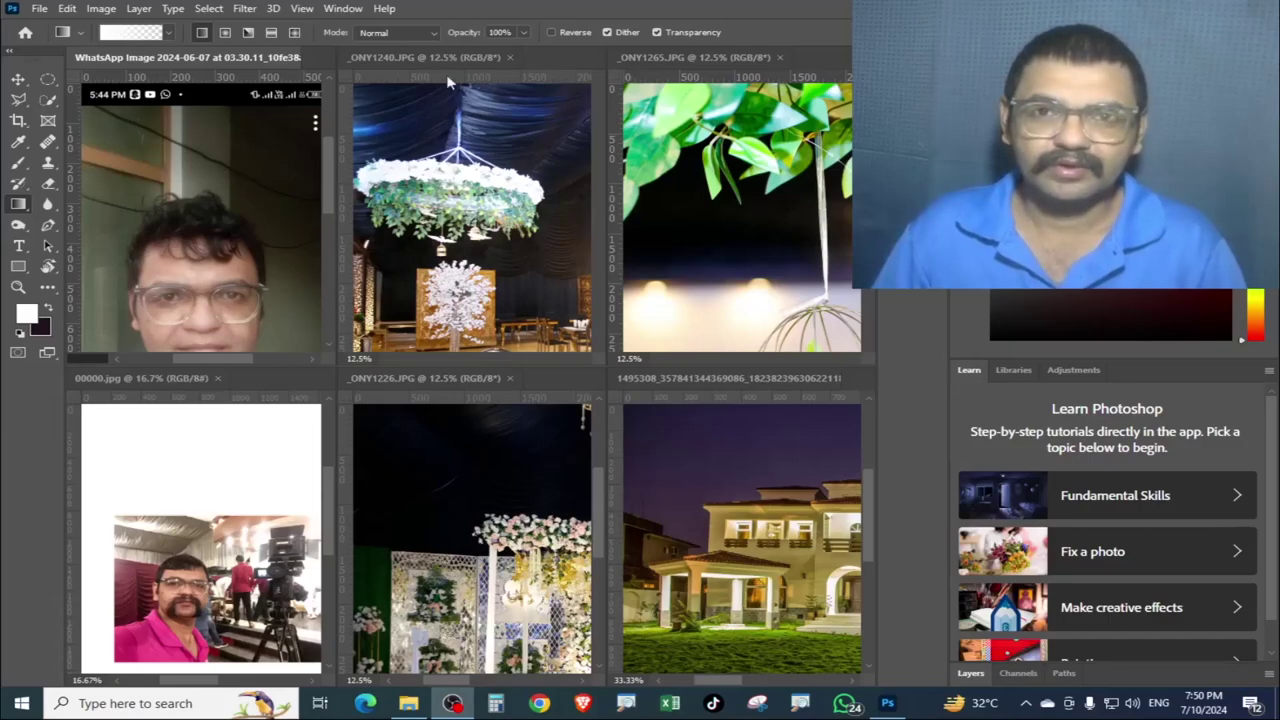
Step: Click through the tiled photo windows and look at the window arrangement options without changing them
click(565, 131)
click(200, 130)
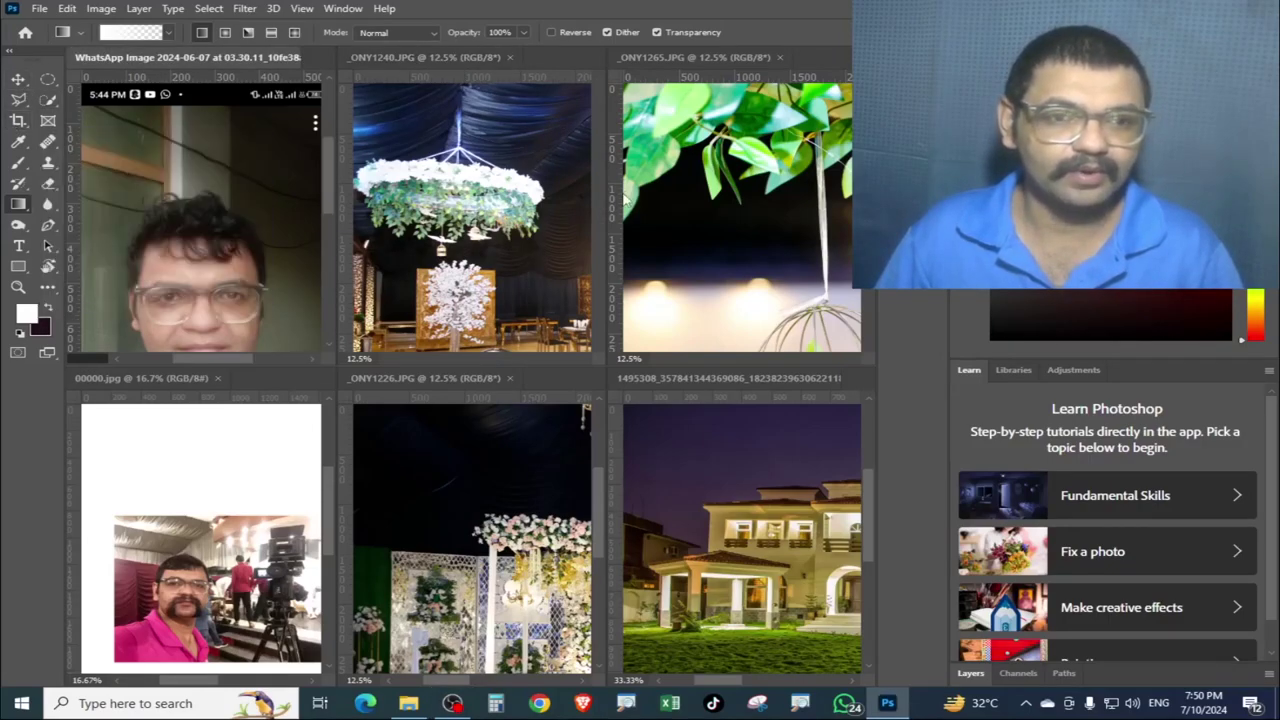
click(520, 287)
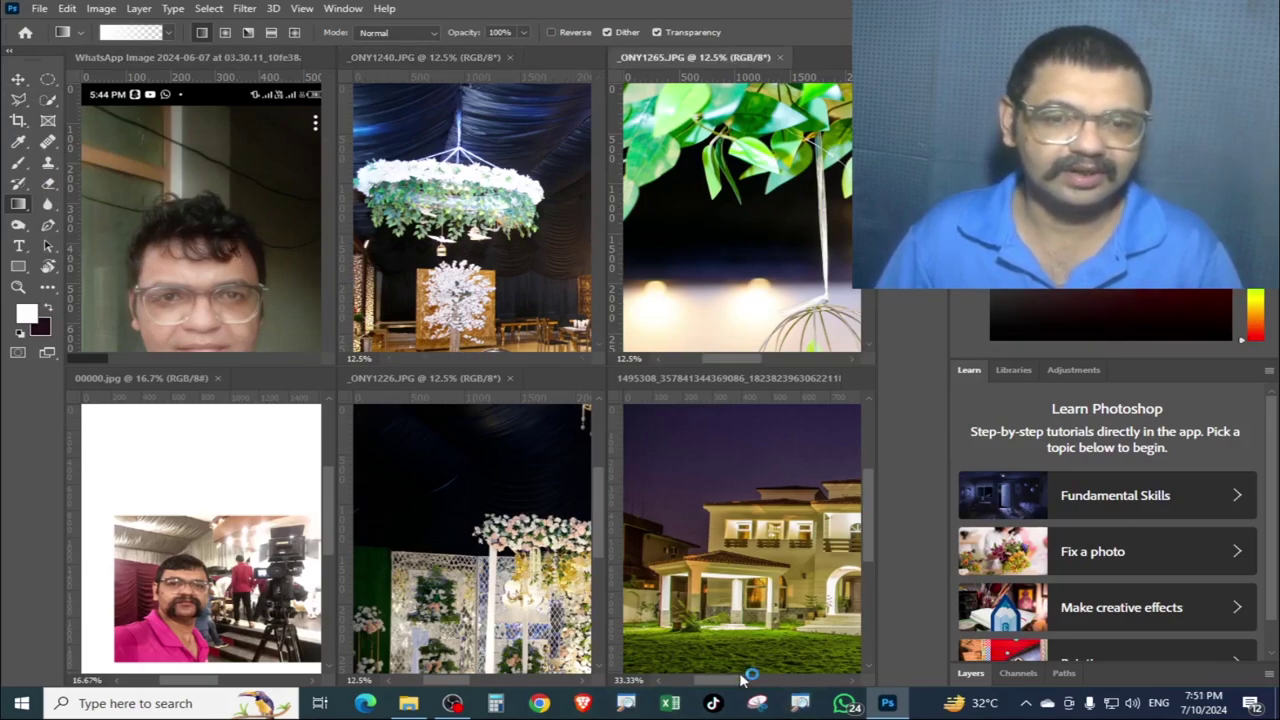
click(322, 9)
mouse_move(405, 23)
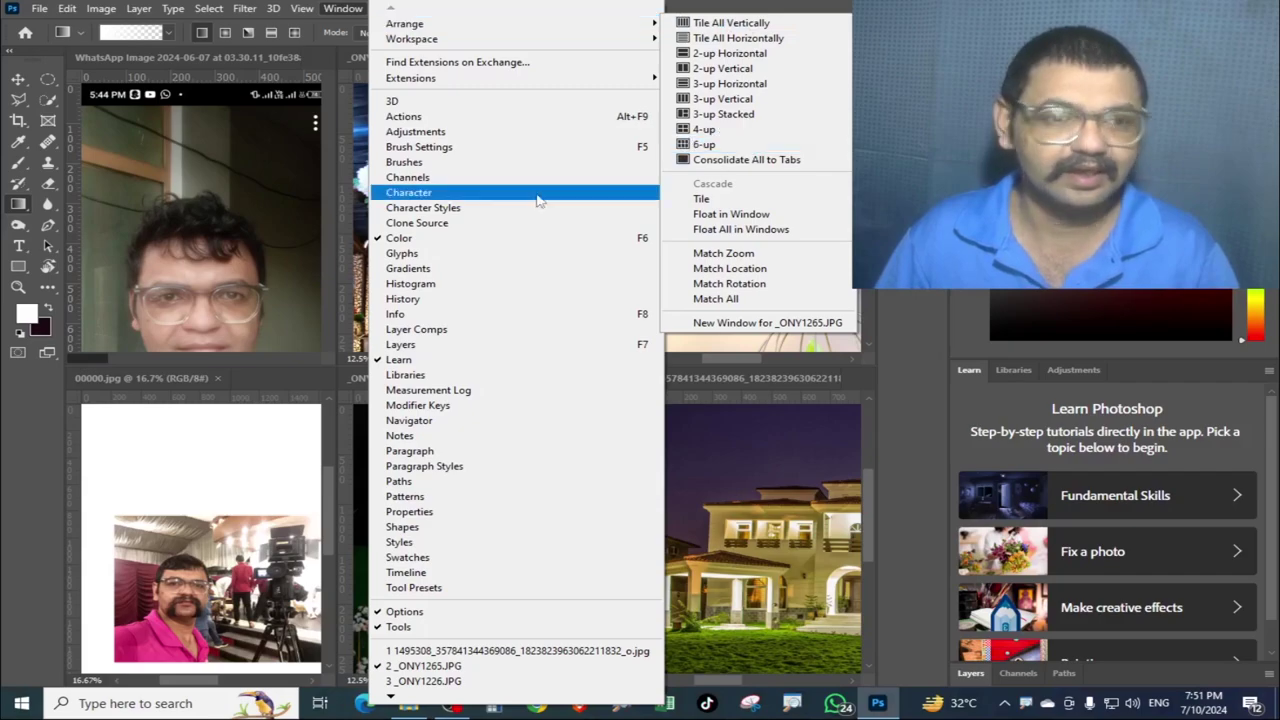
click(200, 186)
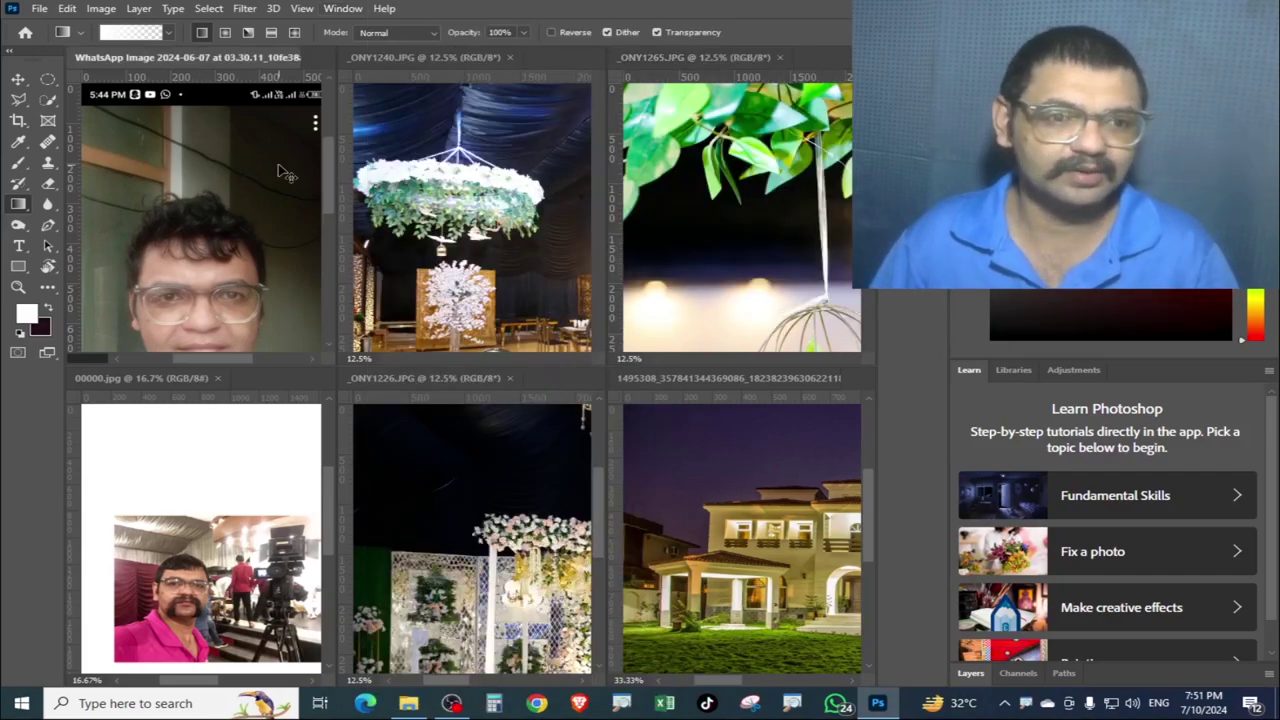
scroll(278, 165, down, 3)
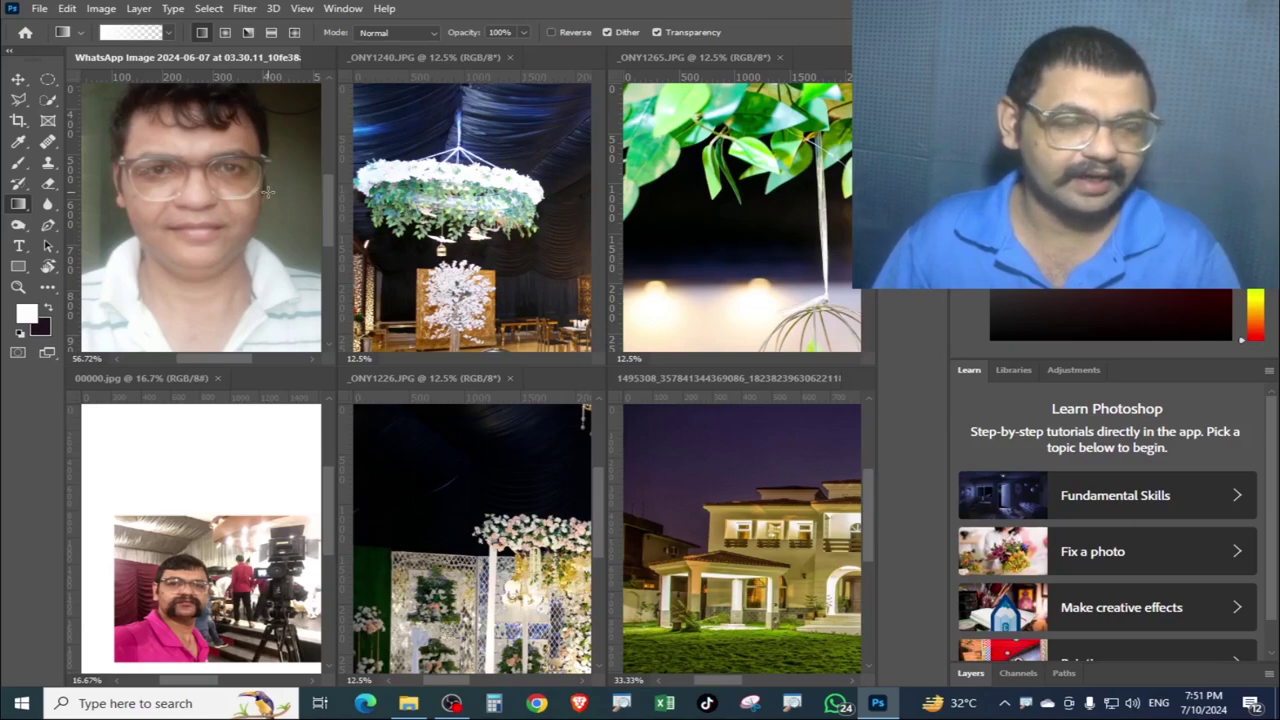
Step: Zoom into the _ONY1240, _ONY1265, house and _ONY1226 photos, then enlarge the 00000.jpg collage
click(428, 214)
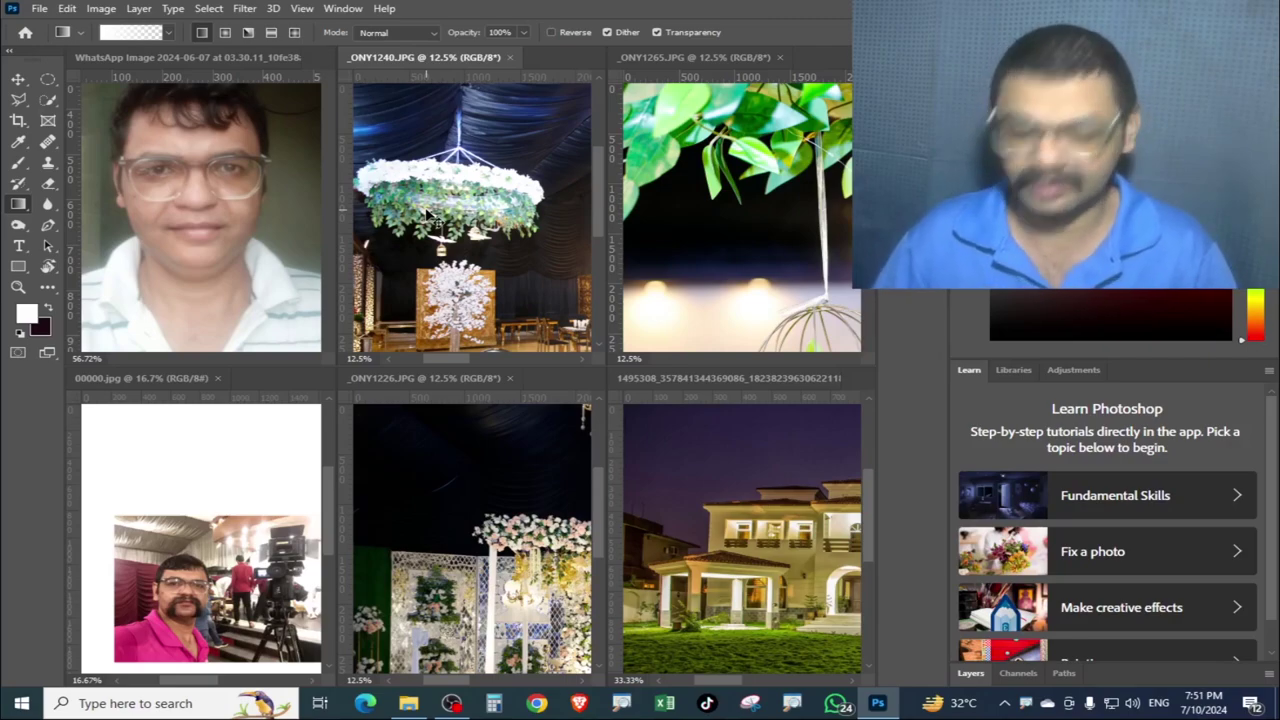
scroll(432, 218, up, 2)
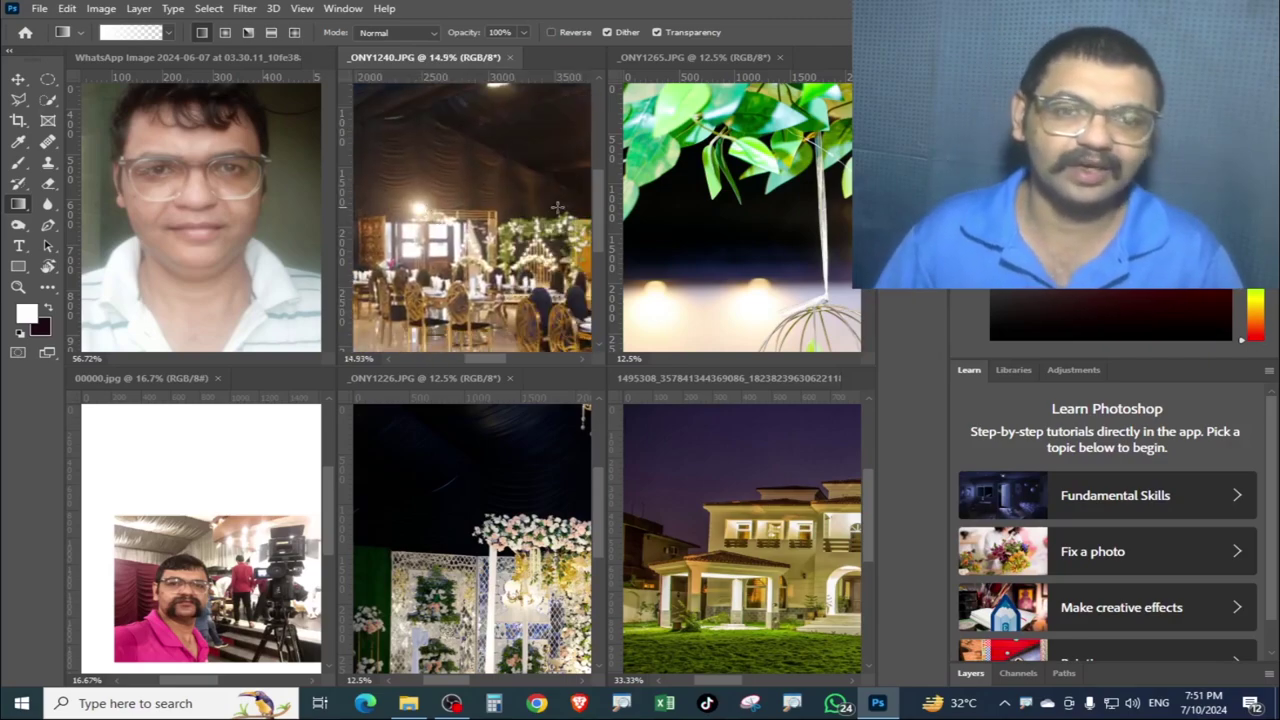
click(665, 199)
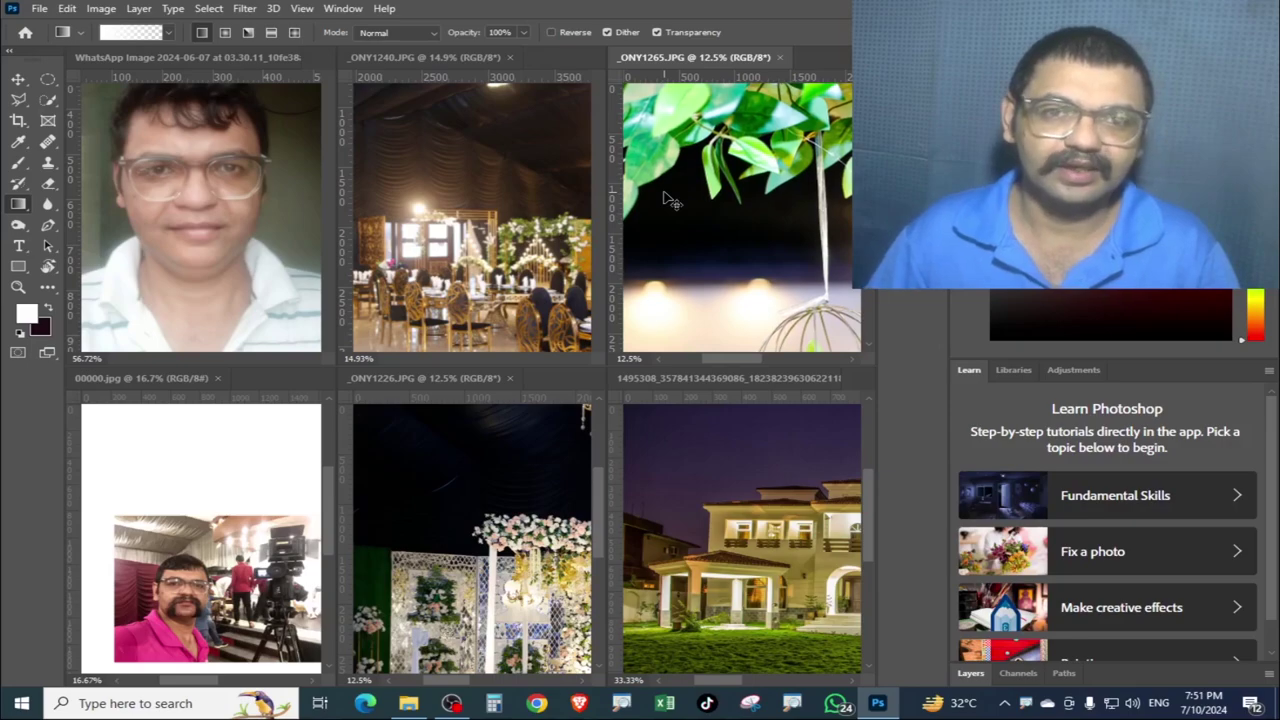
scroll(665, 199, up, 1)
click(724, 447)
scroll(724, 447, up, 2)
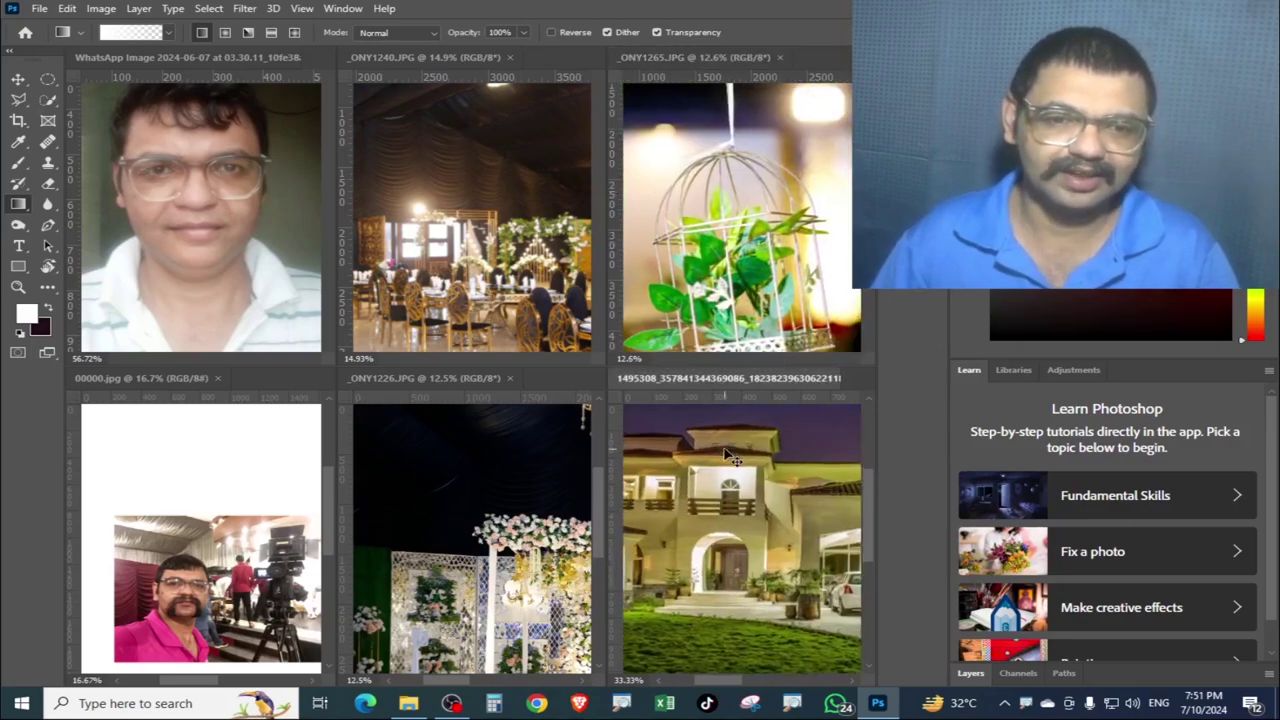
scroll(724, 447, up, 1)
click(414, 478)
scroll(414, 478, up, 2)
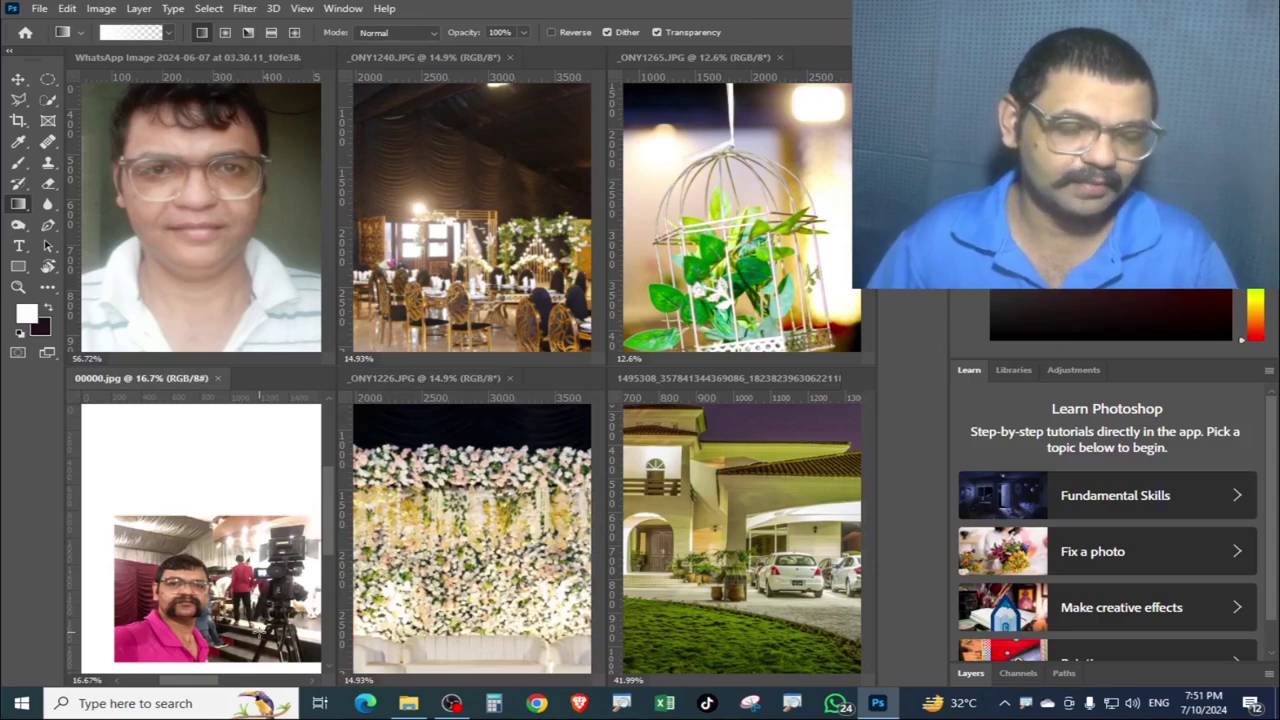
scroll(259, 632, up, 3)
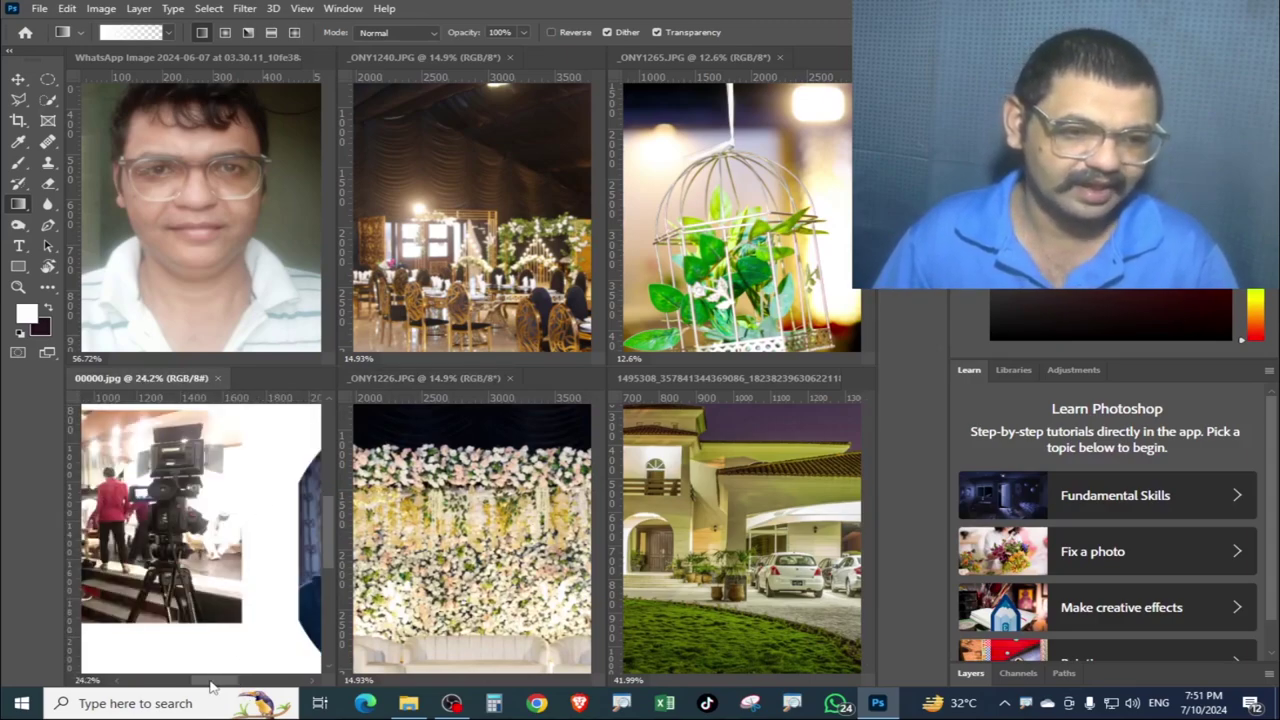
mouse_move(210, 685)
mouse_down()
mouse_move(300, 680)
mouse_move(240, 677)
mouse_move(252, 678)
mouse_up()
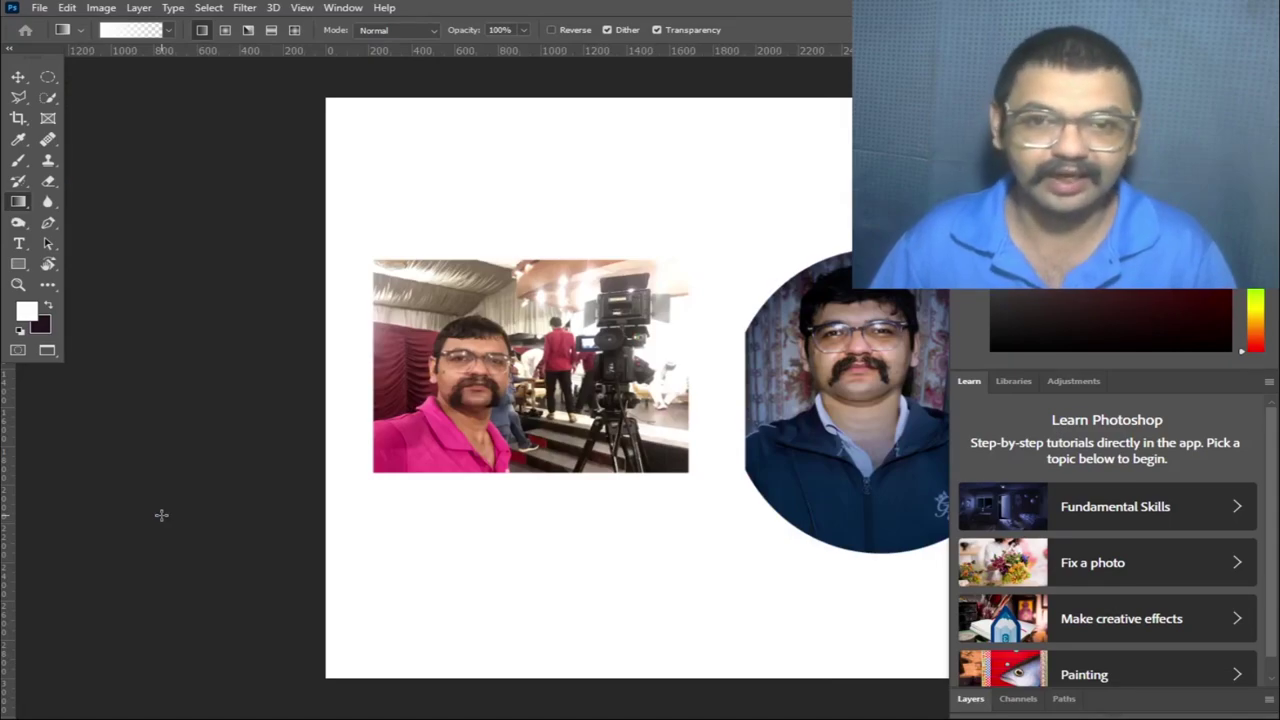
Step: Hide the panels, show the collage full-screen on black, and zoom into the selfie
key(ctrl+plus)
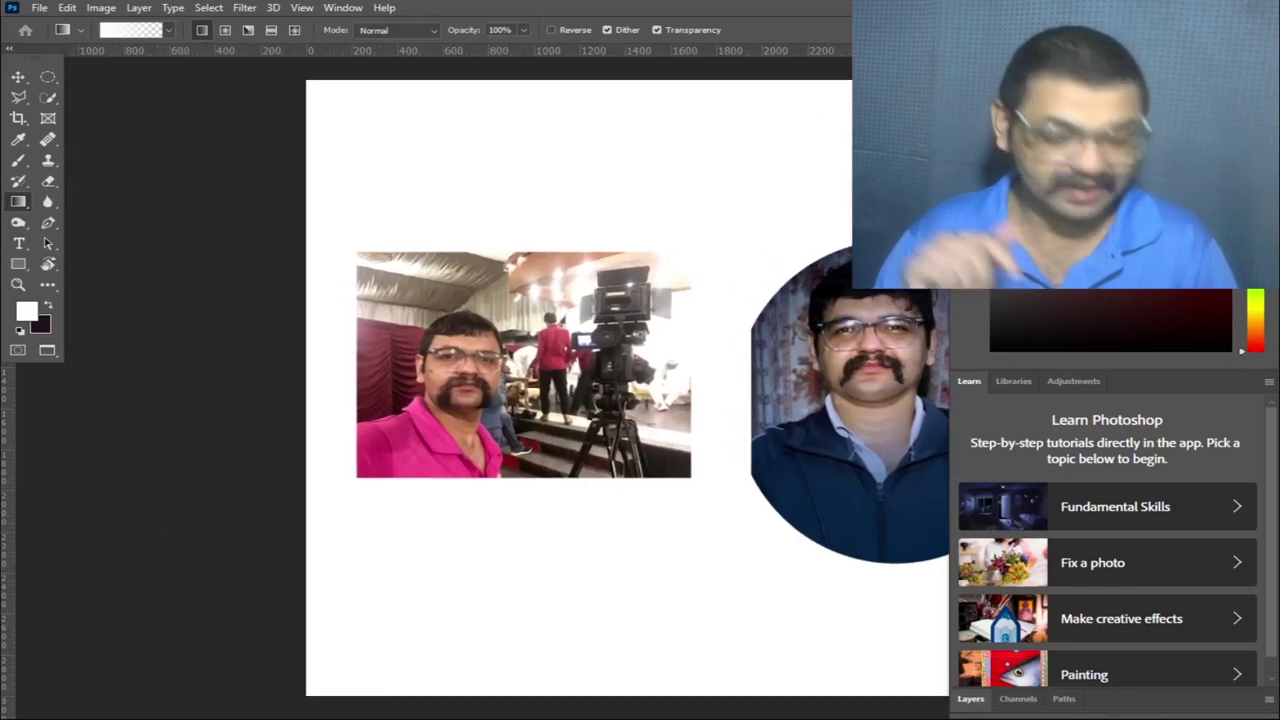
key(Tab)
key(f)
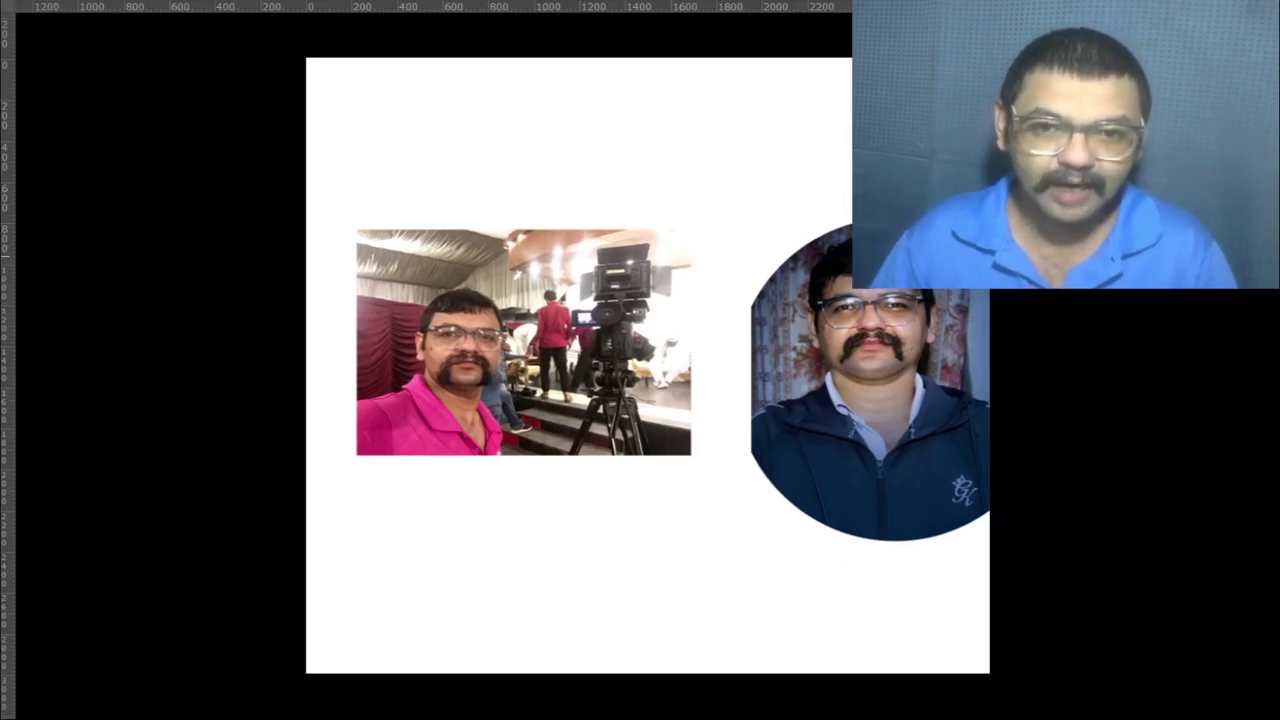
scroll(647, 365, up, 1)
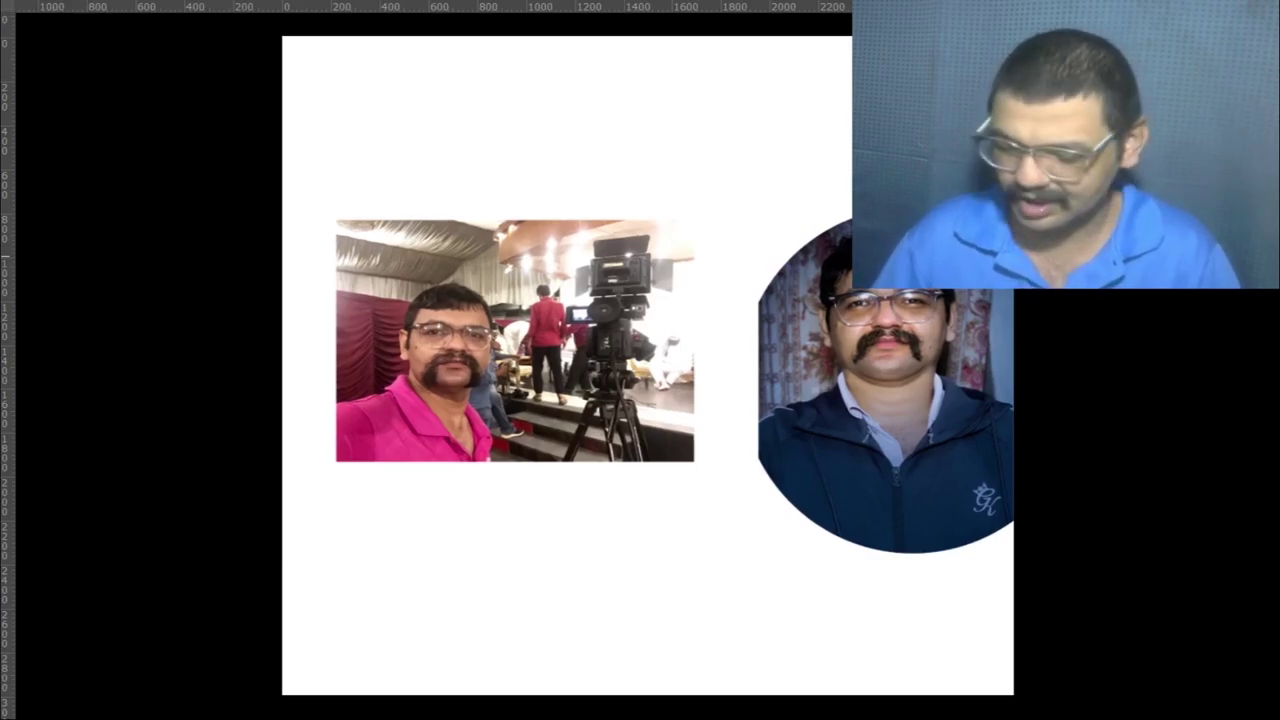
scroll(647, 365, up, 1)
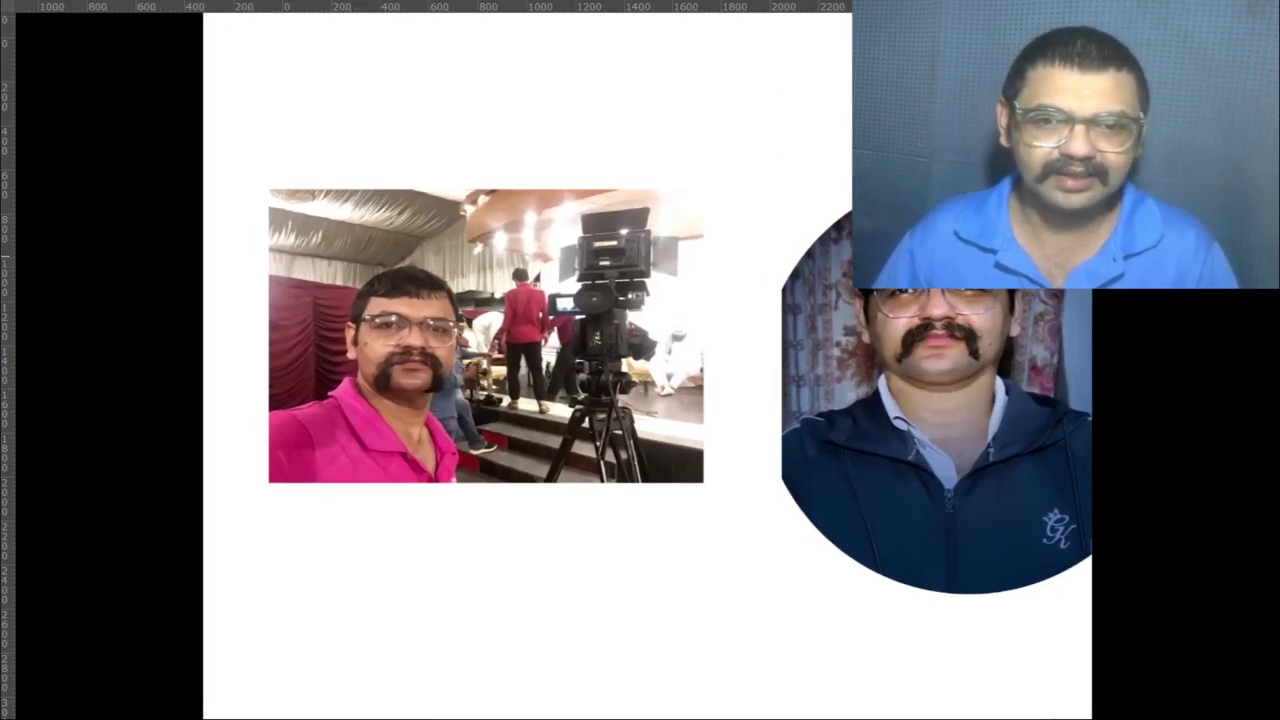
scroll(647, 365, up, 2)
scroll(647, 365, up, 1)
scroll(647, 365, up, 1)
Step: Nudge the enlarged selfie, zoom back out to the whole collage, and exit full-screen mode
drag(1000, 329, 958, 331)
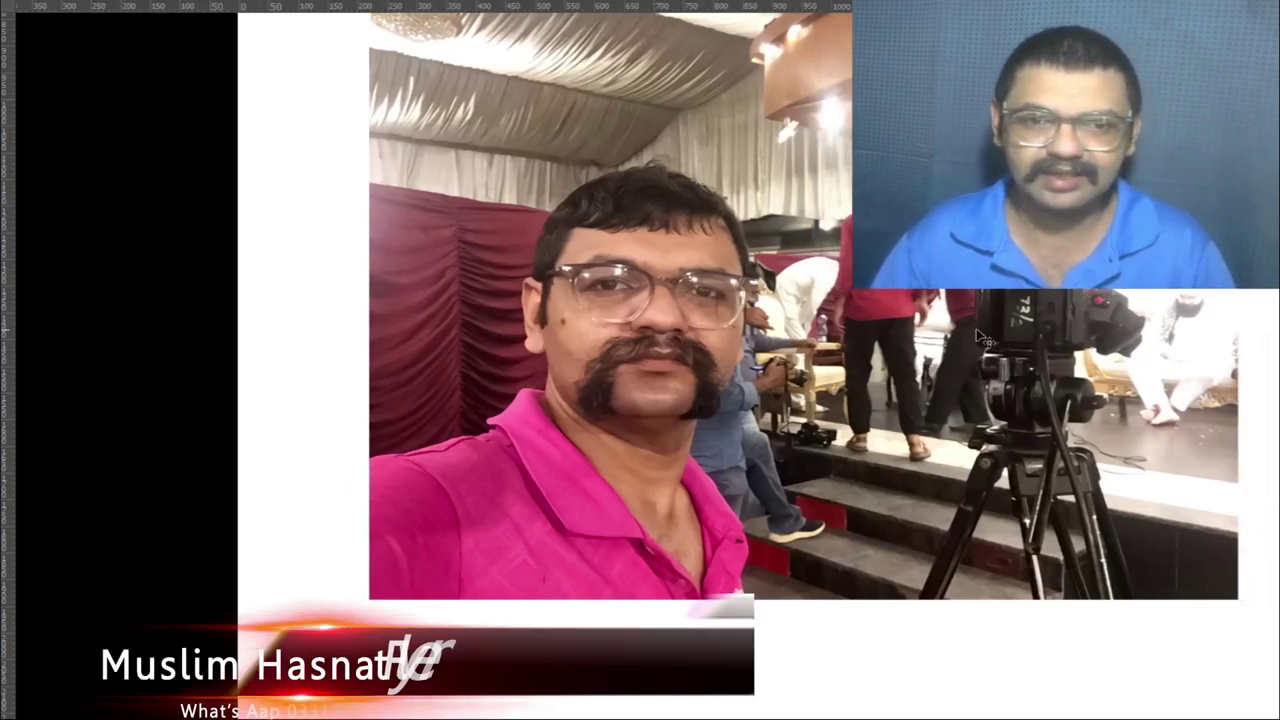
key(ctrl+minus)
key(ctrl+minus)
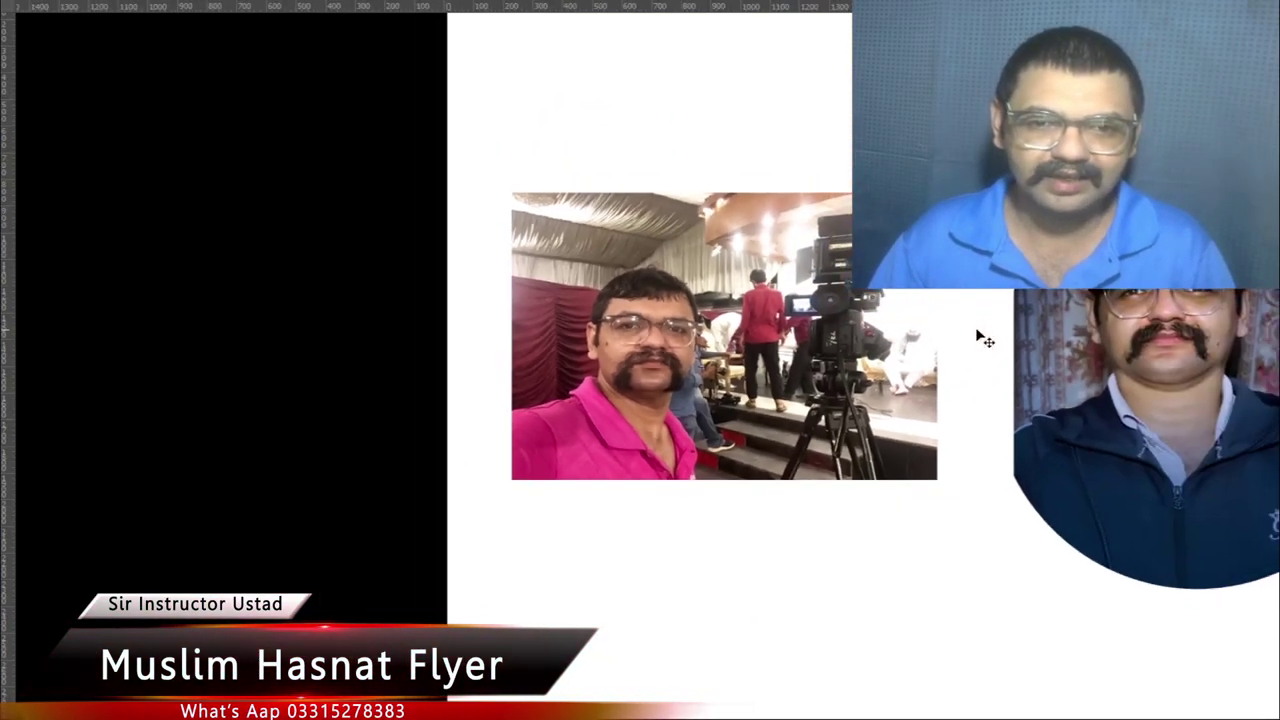
key(ctrl+minus)
key(ctrl+minus)
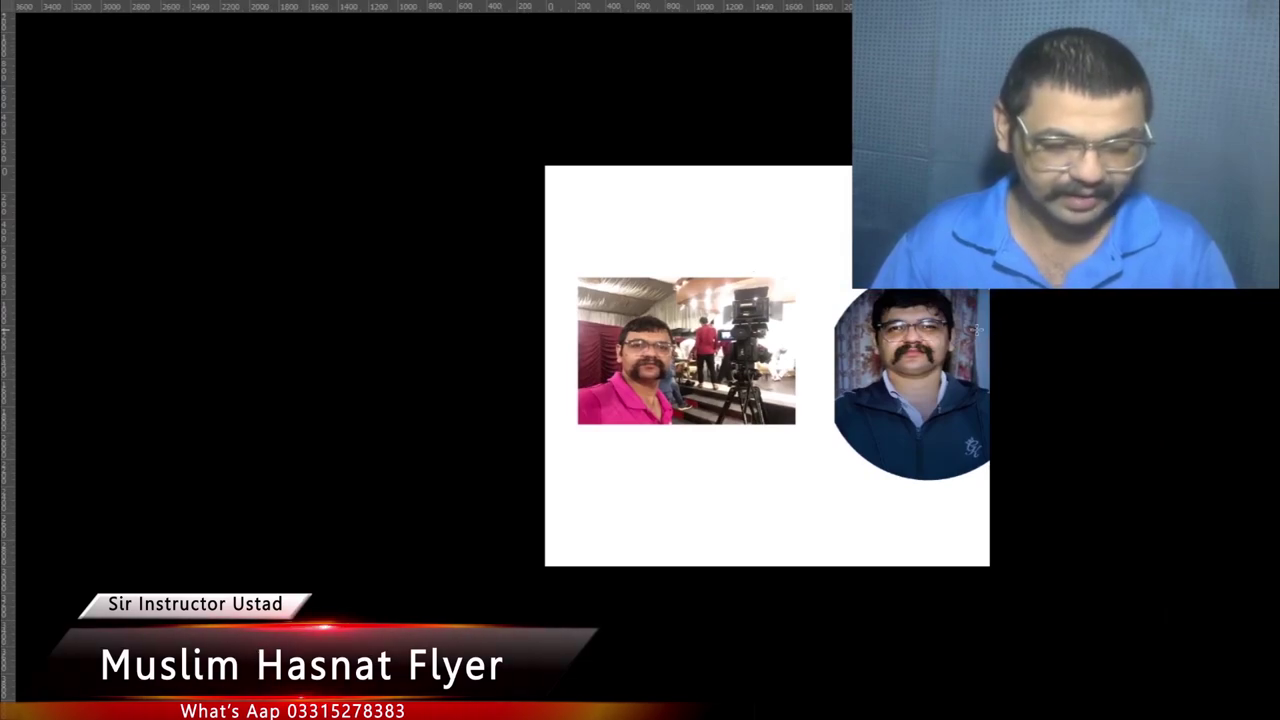
key(f)
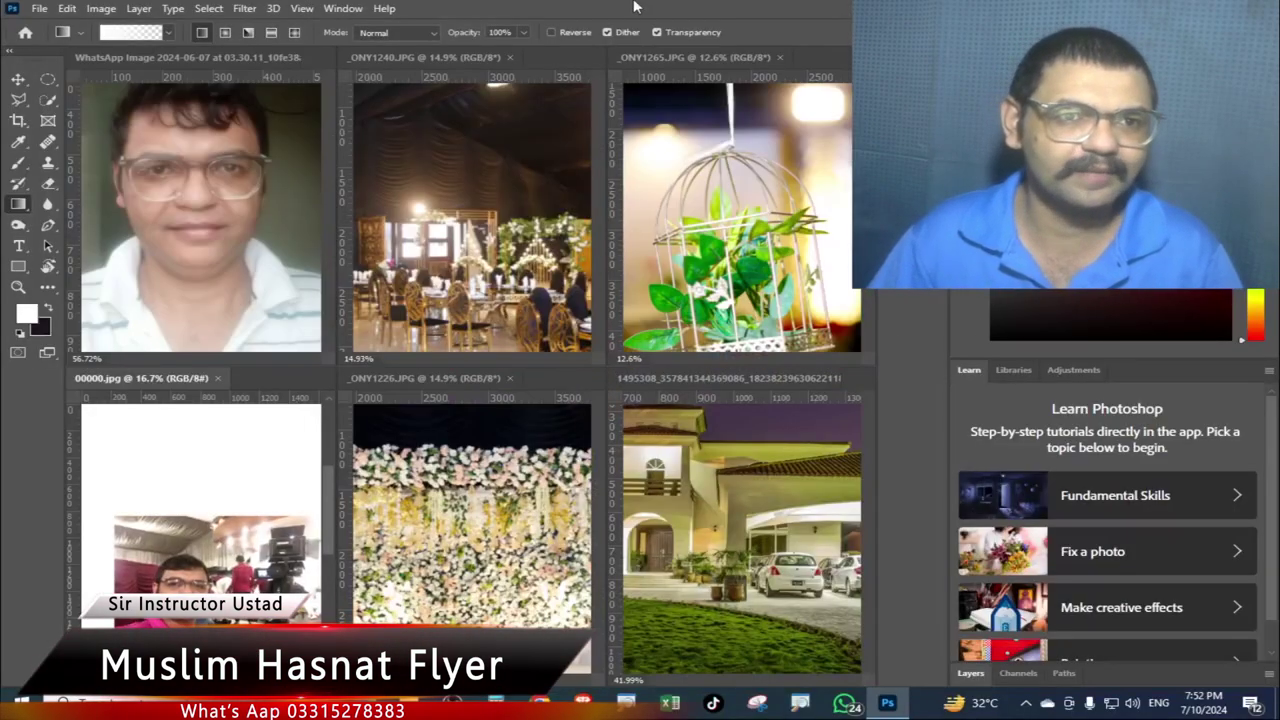
Step: Consolidate all open photos into tabs and fit the 00000.jpg collage to the screen
click(342, 8)
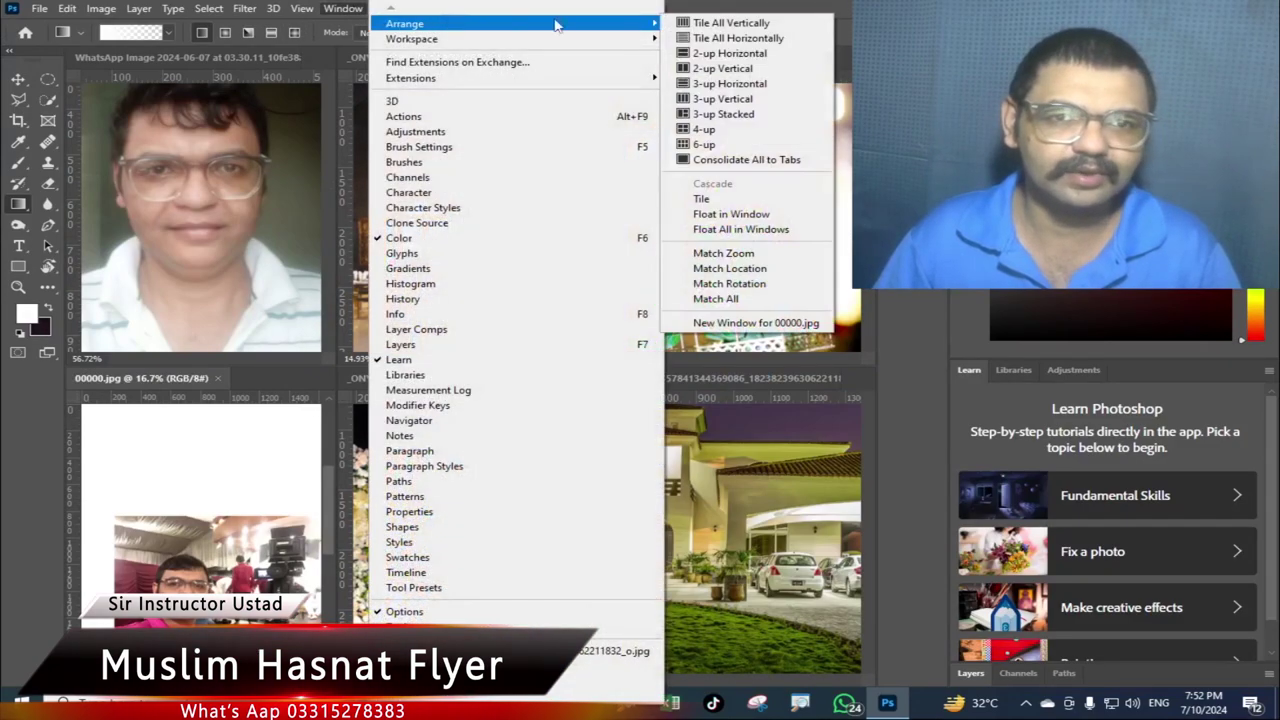
mouse_move(405, 23)
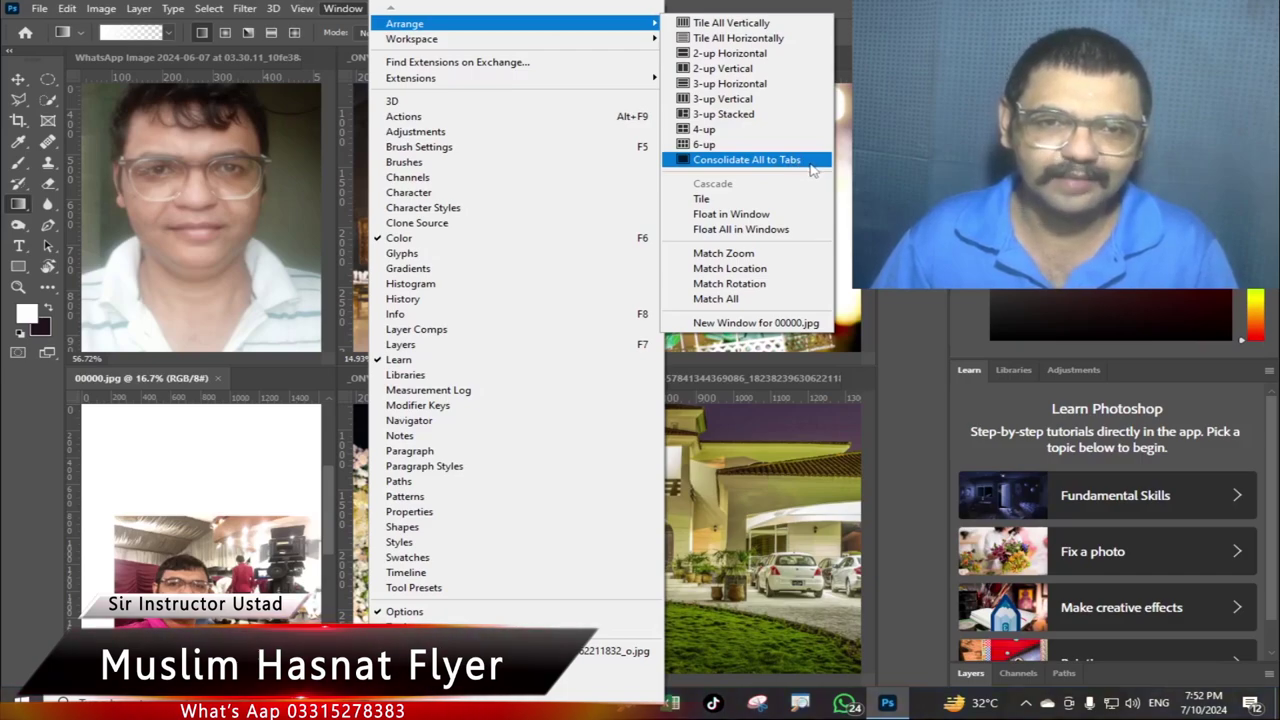
click(808, 166)
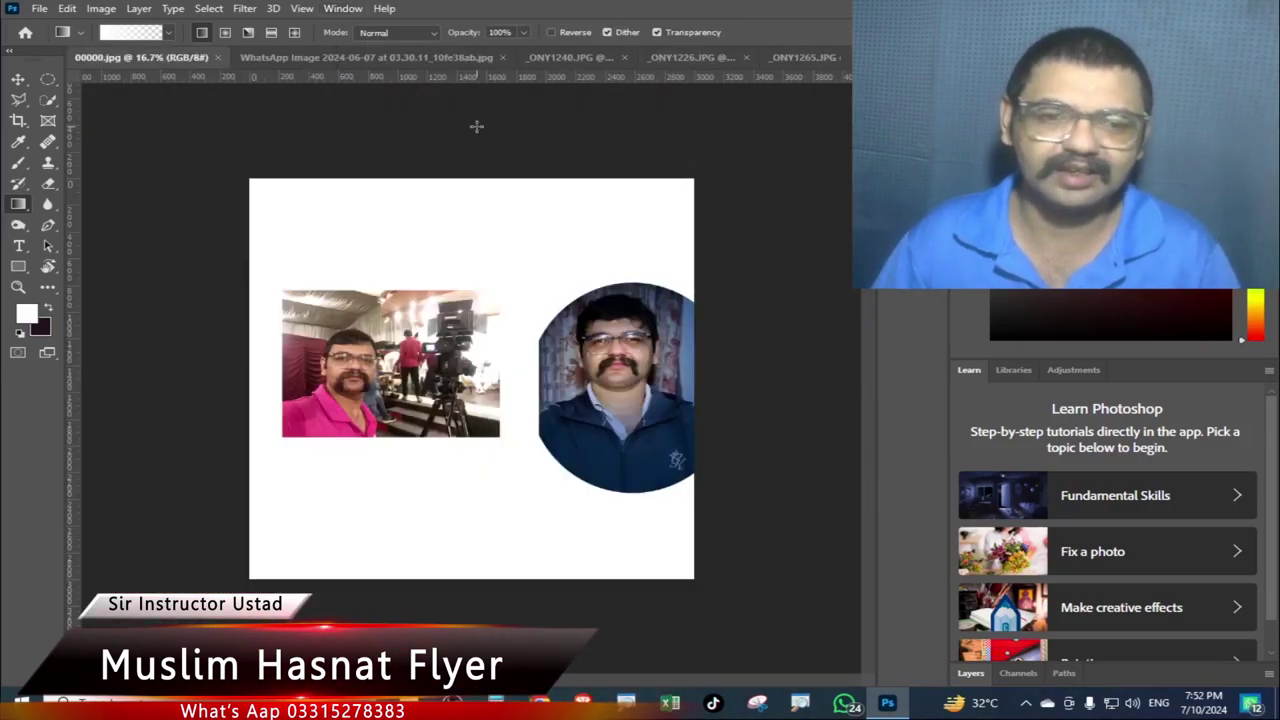
key(ctrl+0)
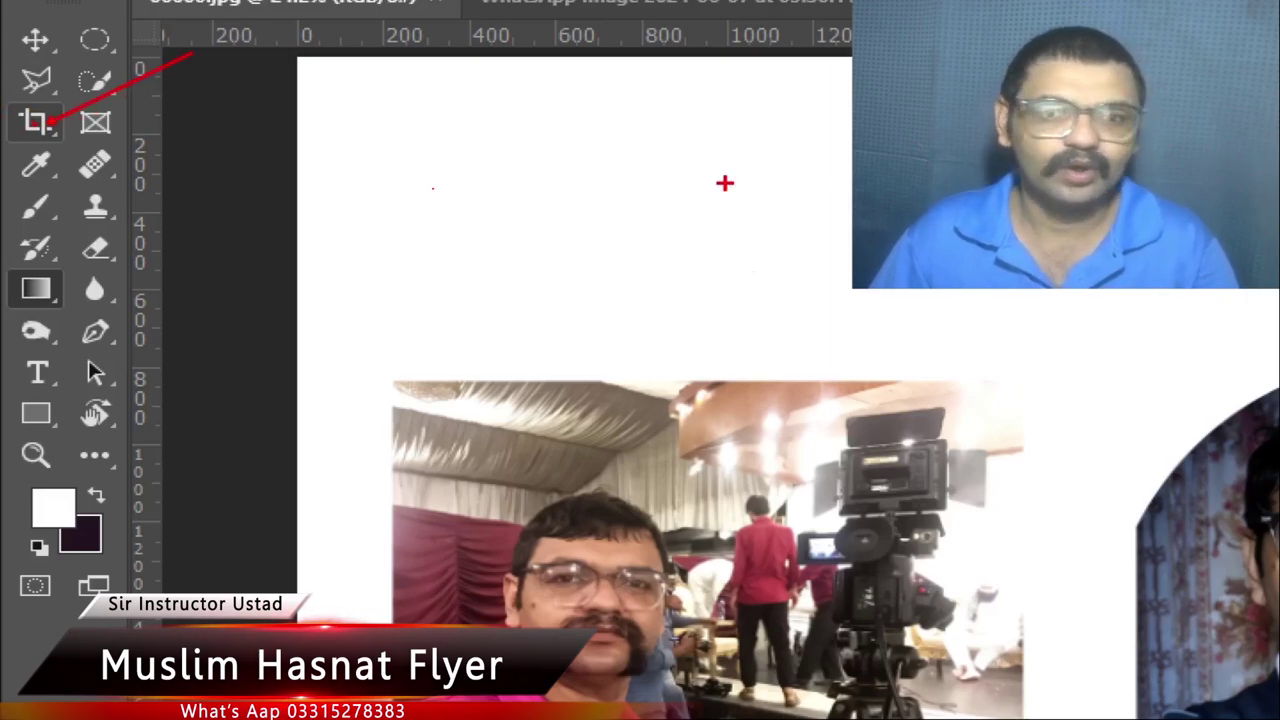
drag(542, 176, 824, 310)
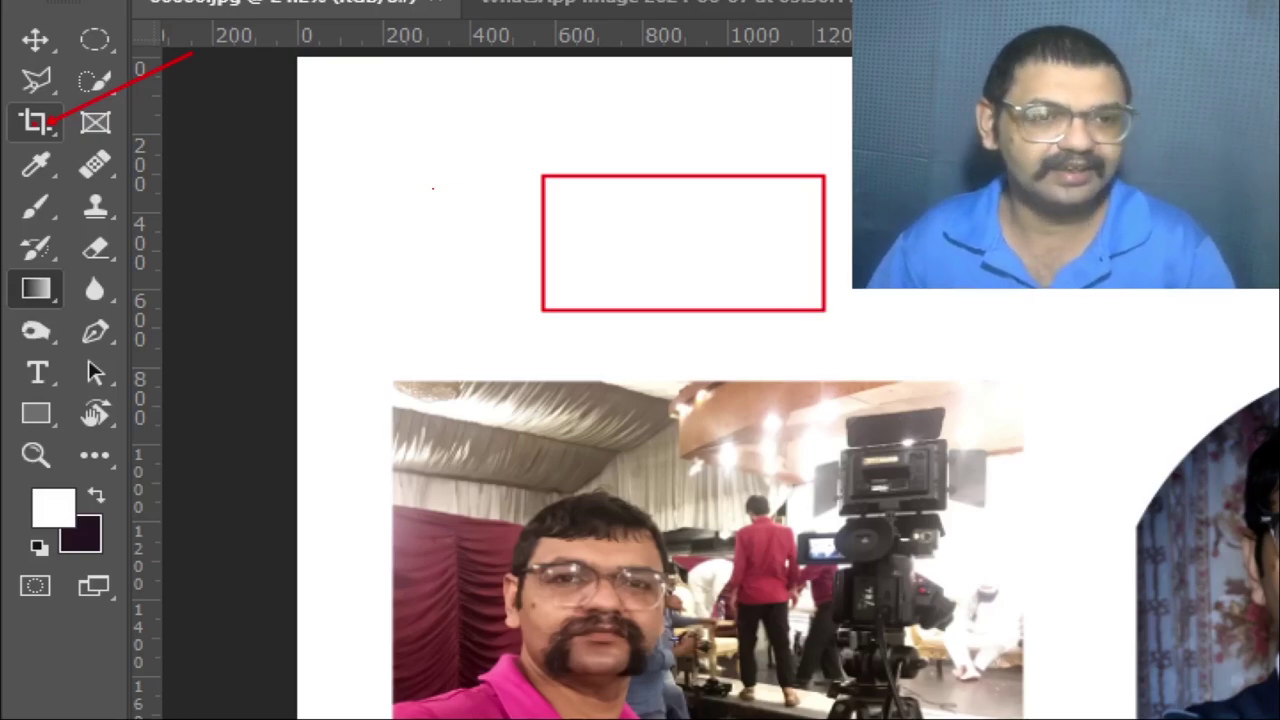
drag(214, 239, 785, 408)
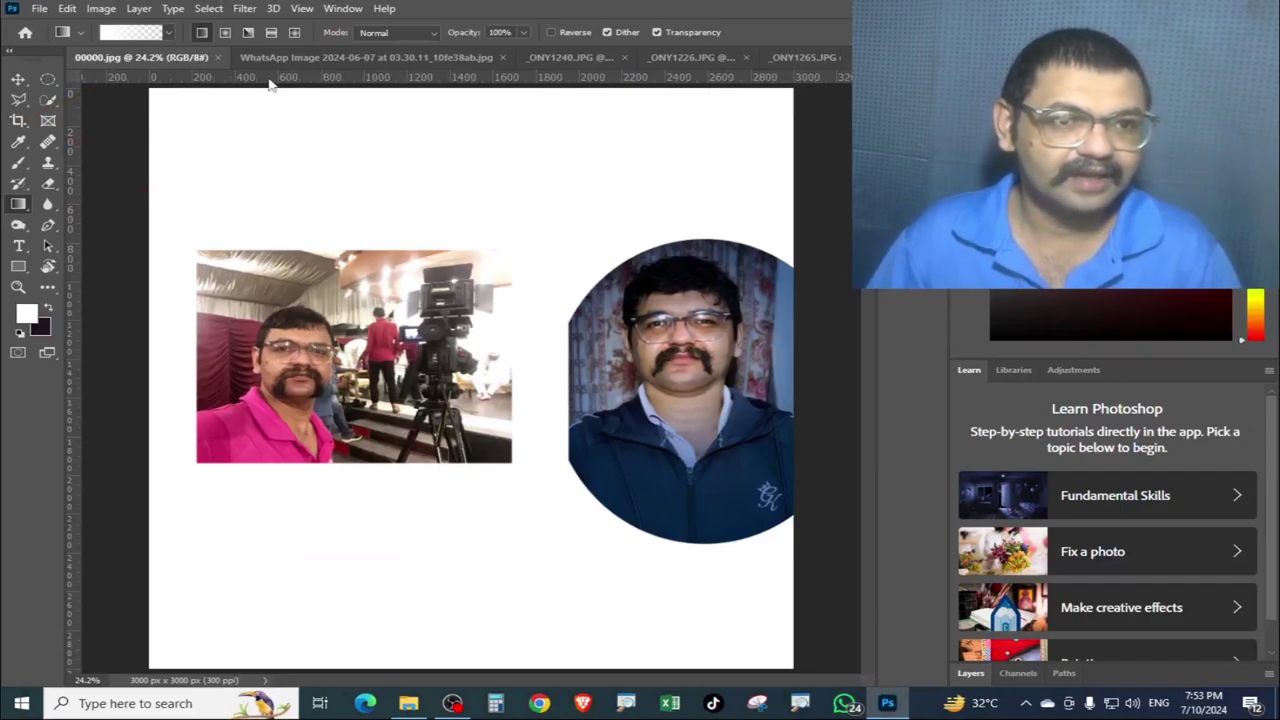
Step: Flip through the selfie and banquet tabs to the _ONY1226.JPG stage photo and open the File menu
click(318, 59)
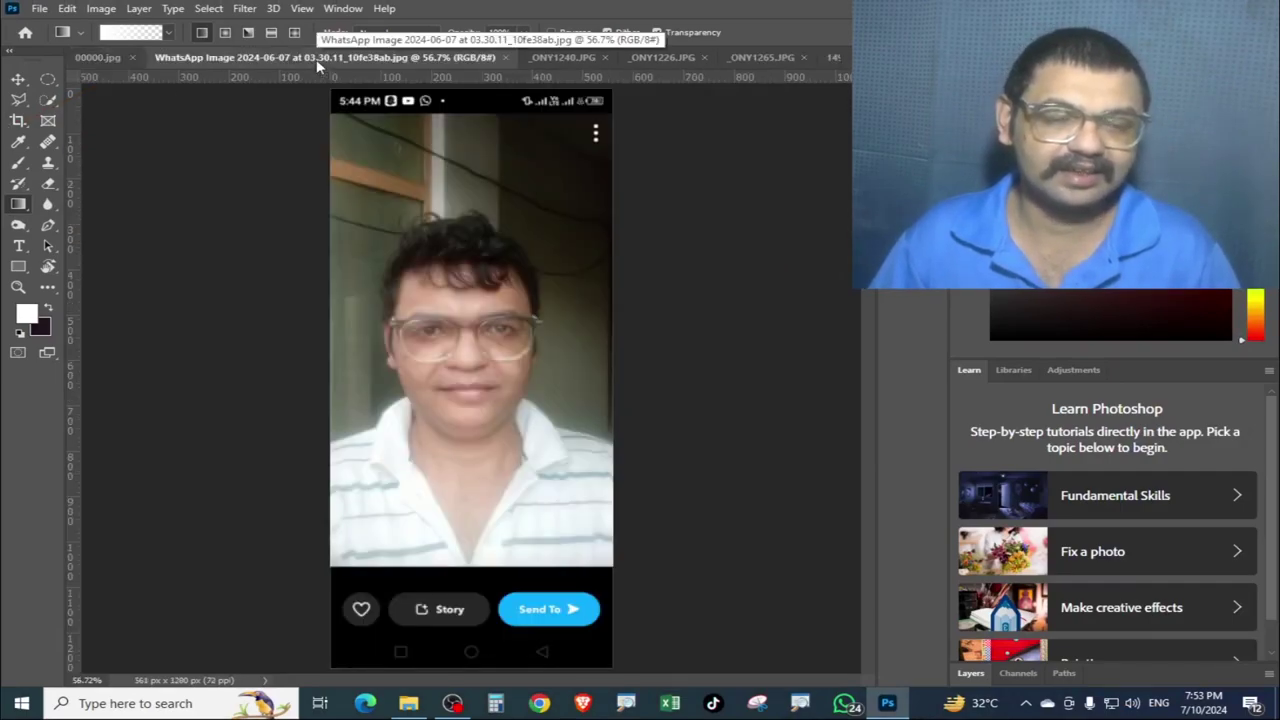
scroll(505, 232, up, 5)
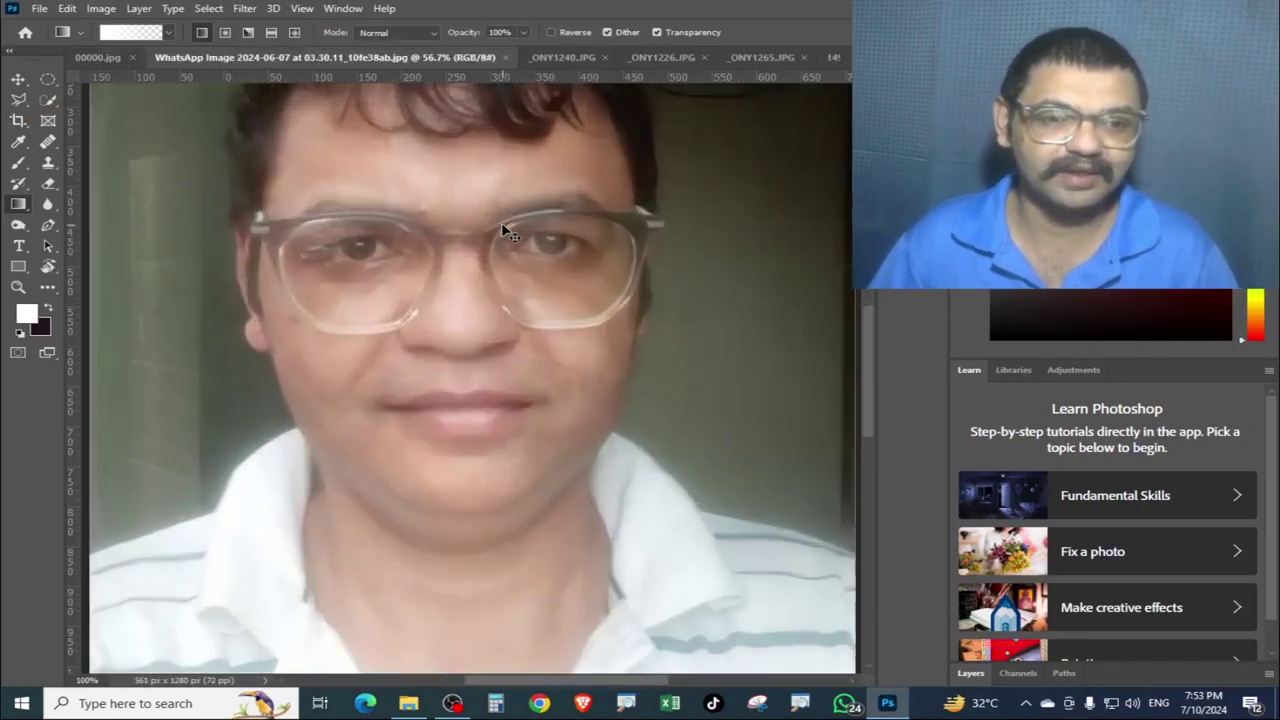
scroll(530, 357, down, 2)
scroll(530, 360, down, 3)
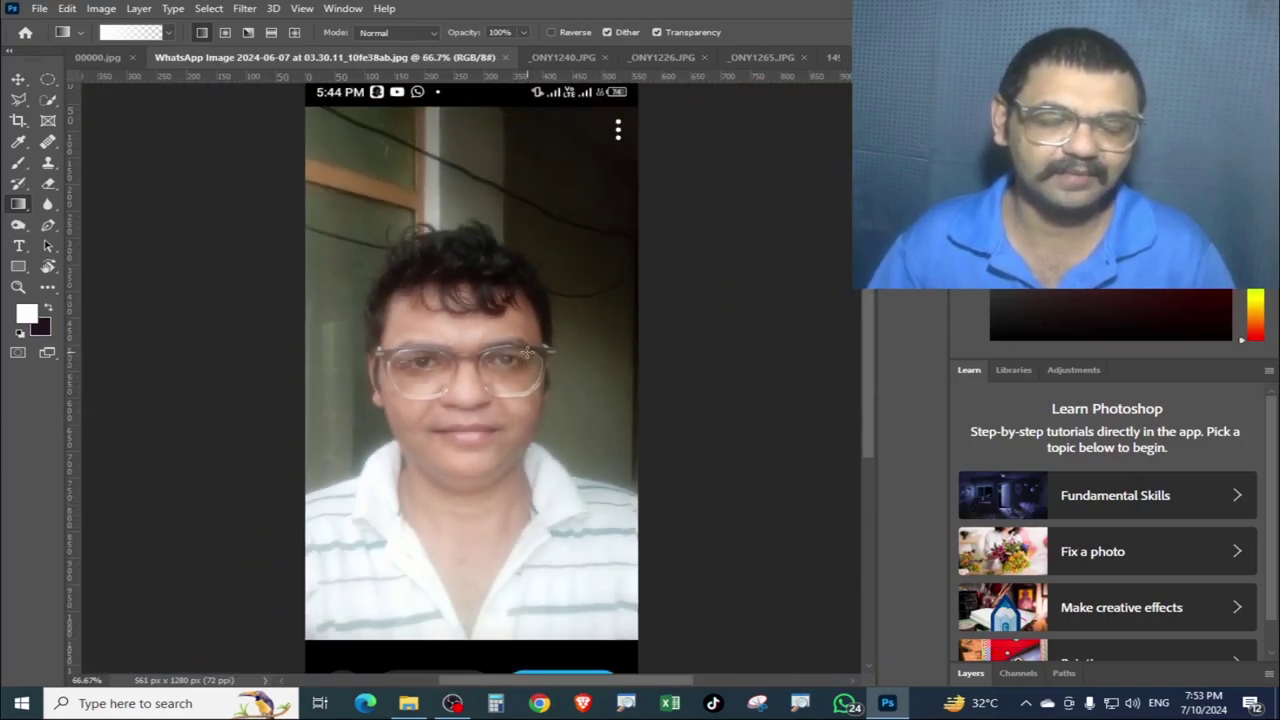
scroll(556, 491, down, 3)
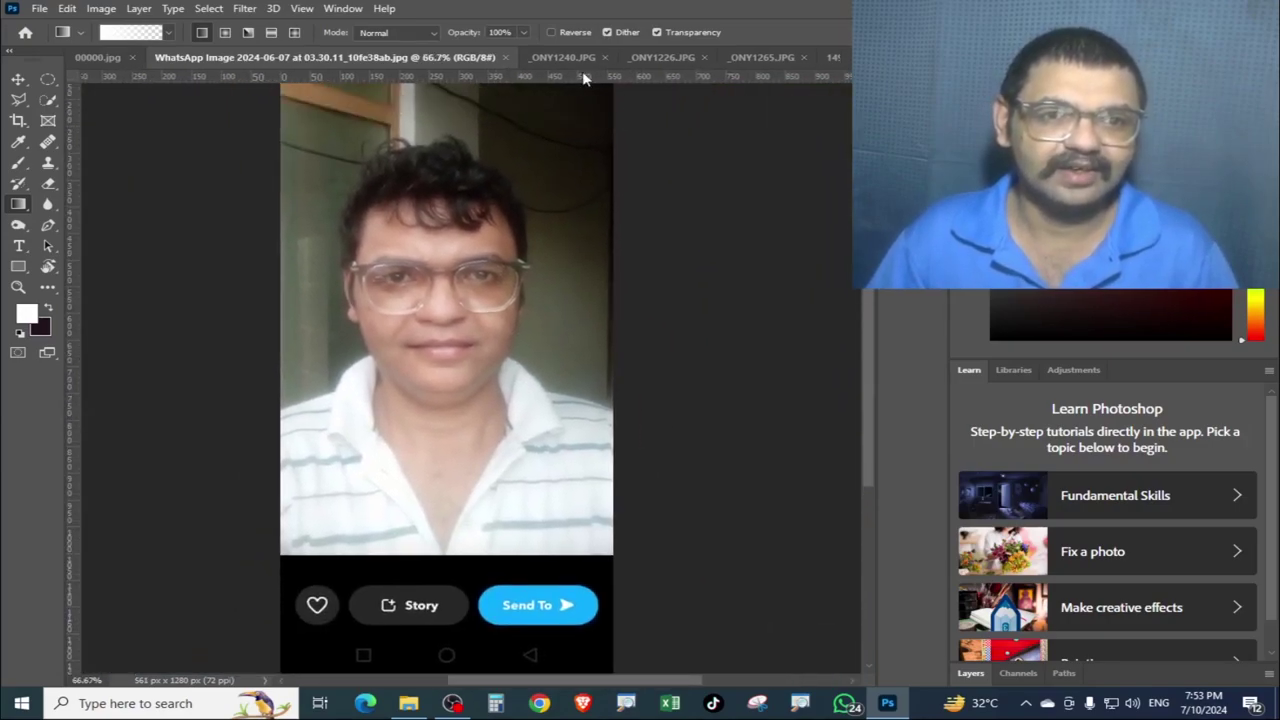
click(577, 58)
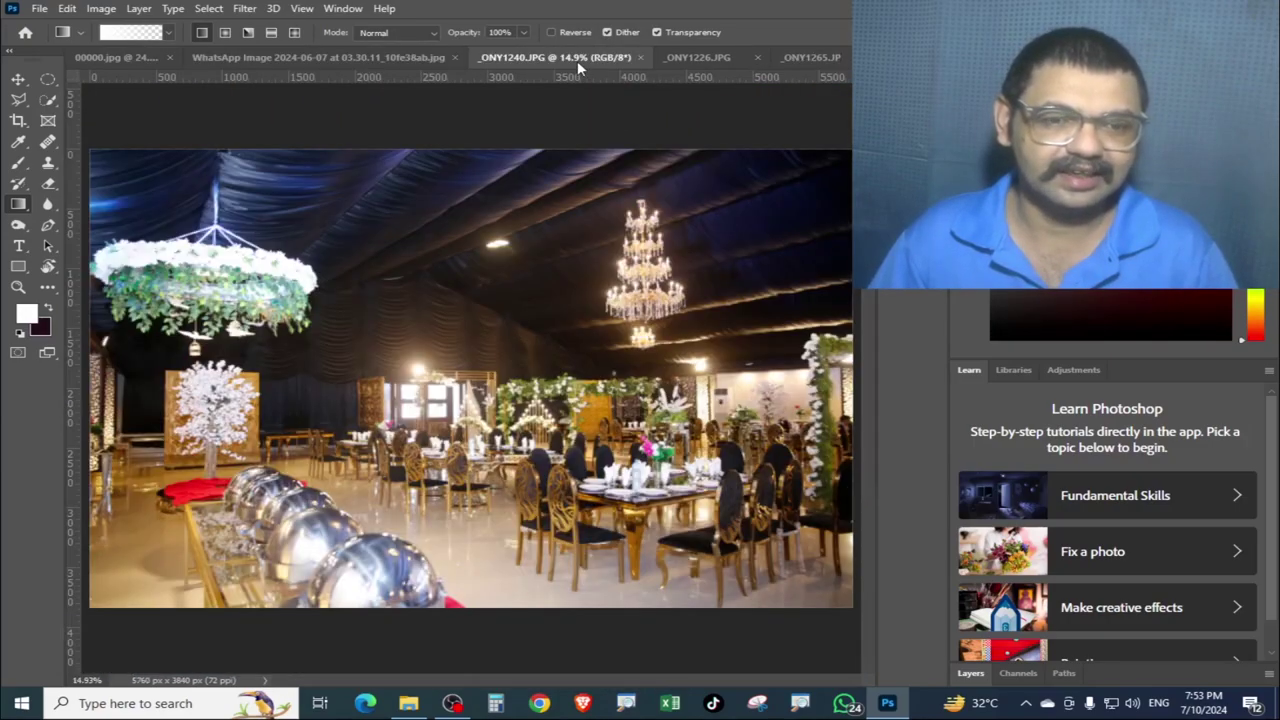
click(691, 58)
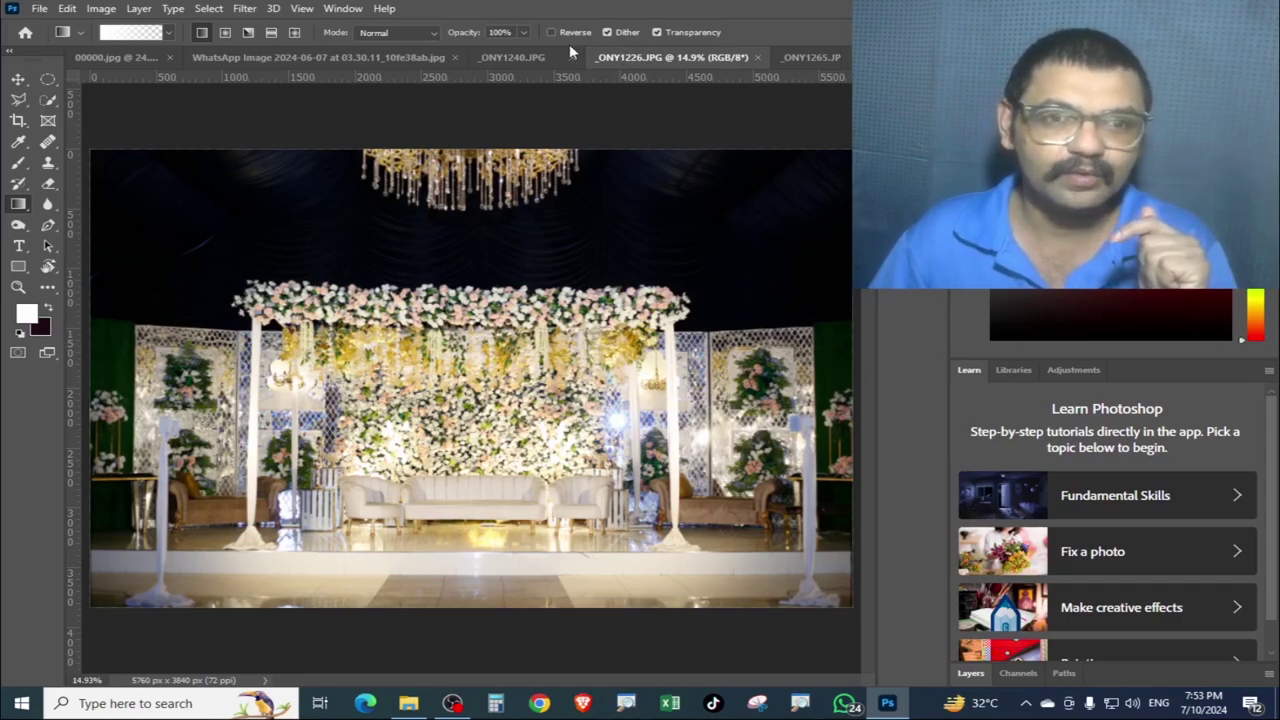
click(40, 9)
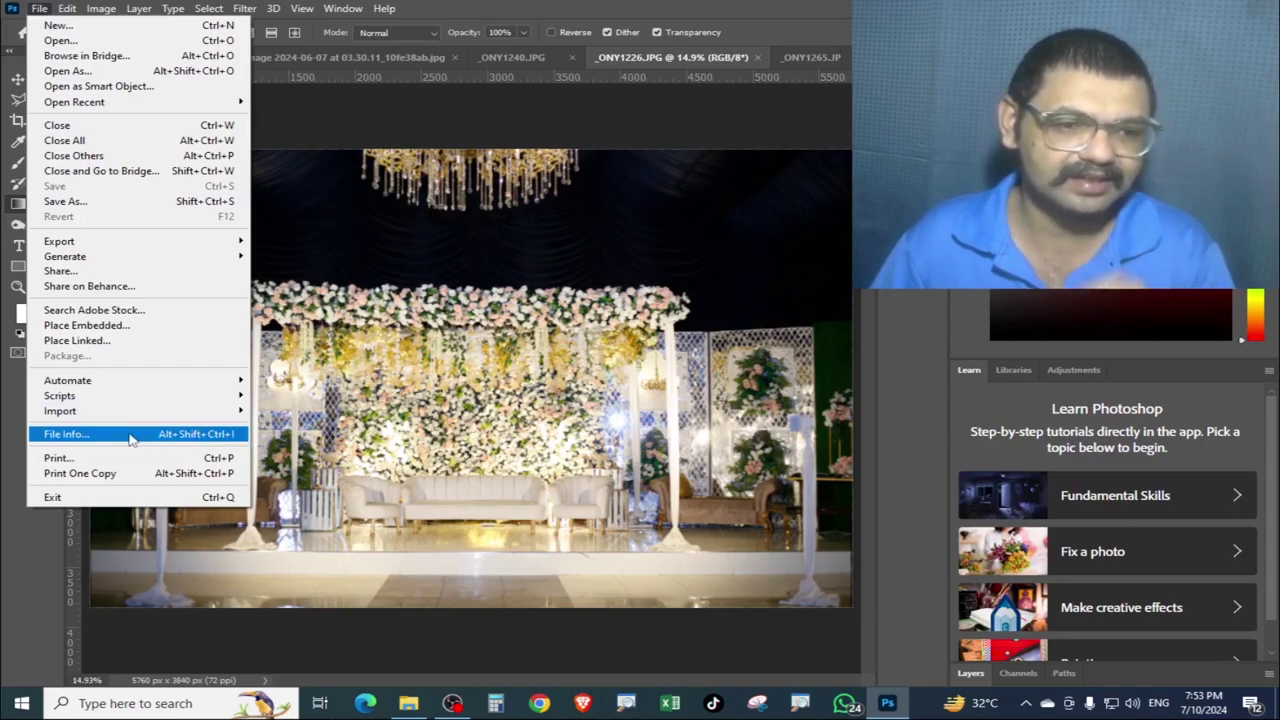
Step: View _ONY1226.JPG's Camera Data in File Info: Canon EOS 5D Mark III, f/2.8, ISO 1000
click(130, 438)
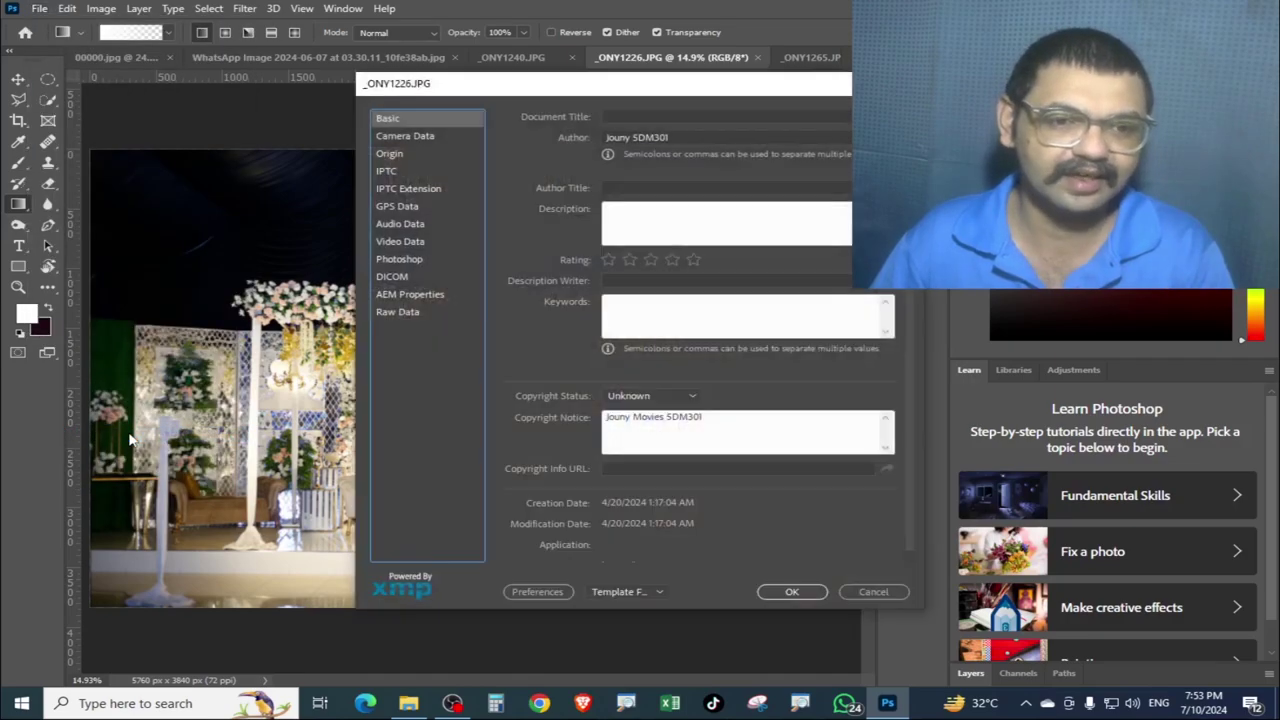
drag(660, 88, 553, 88)
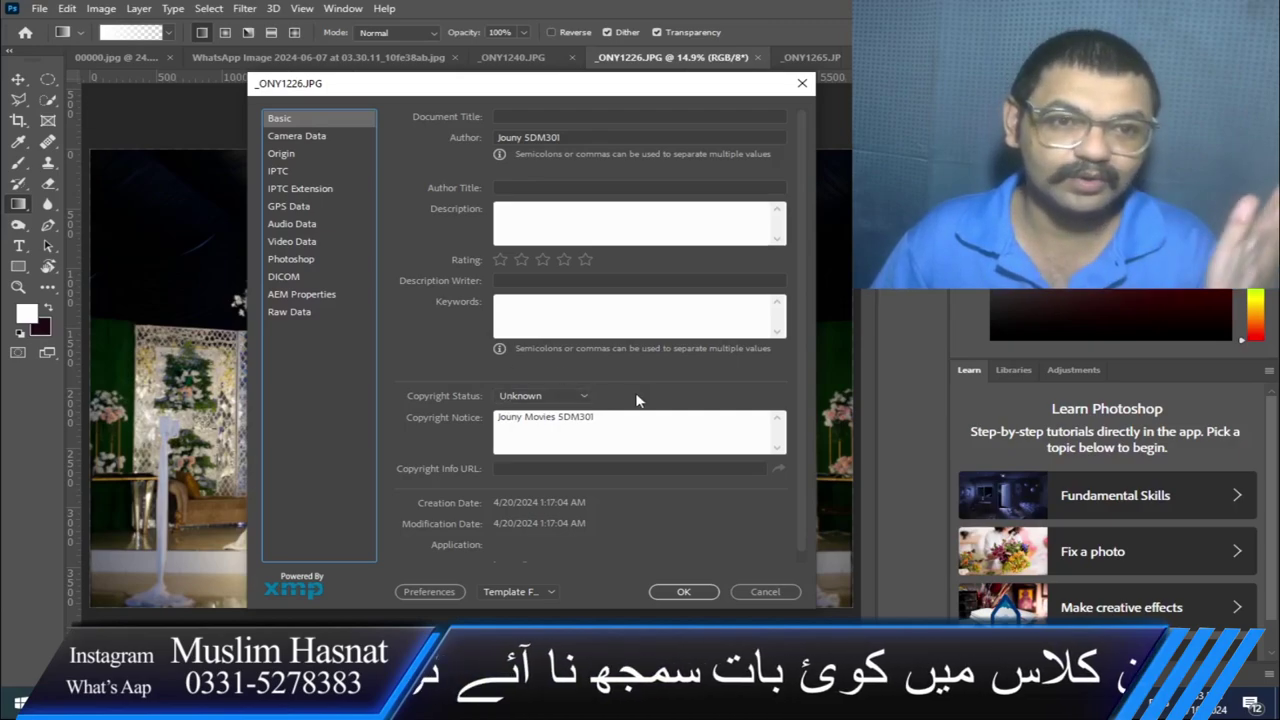
click(312, 137)
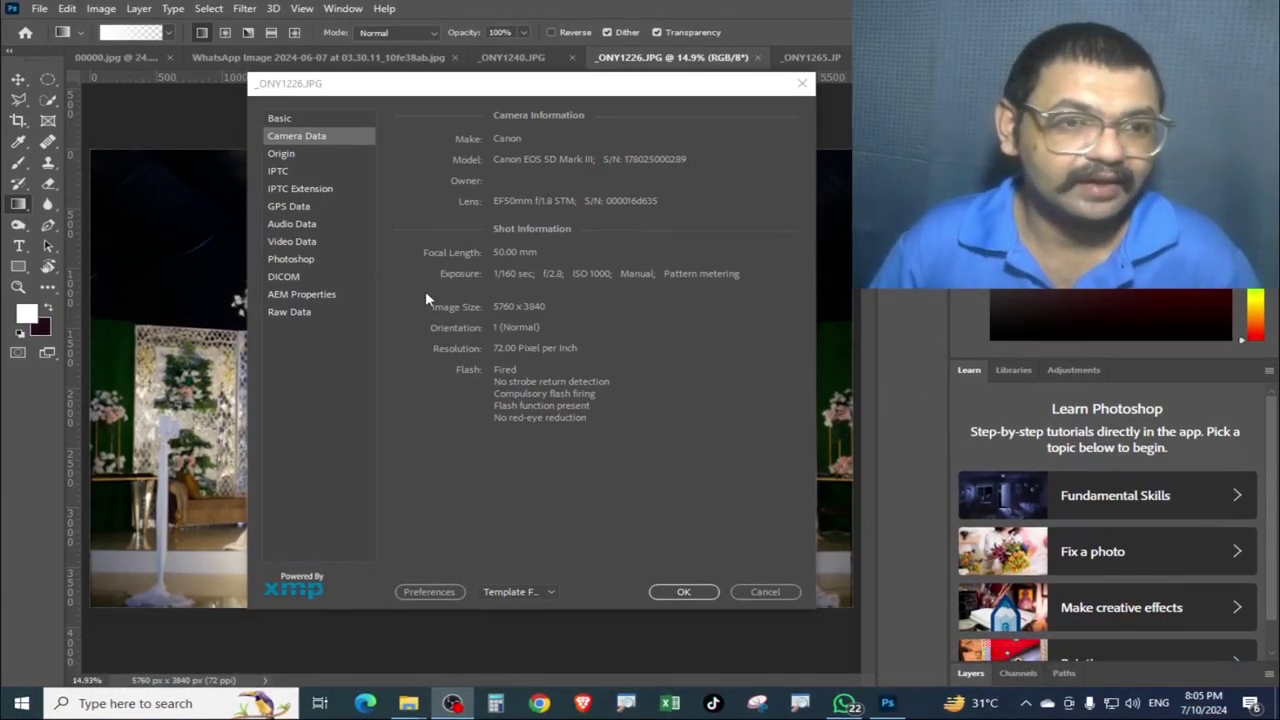
click(336, 146)
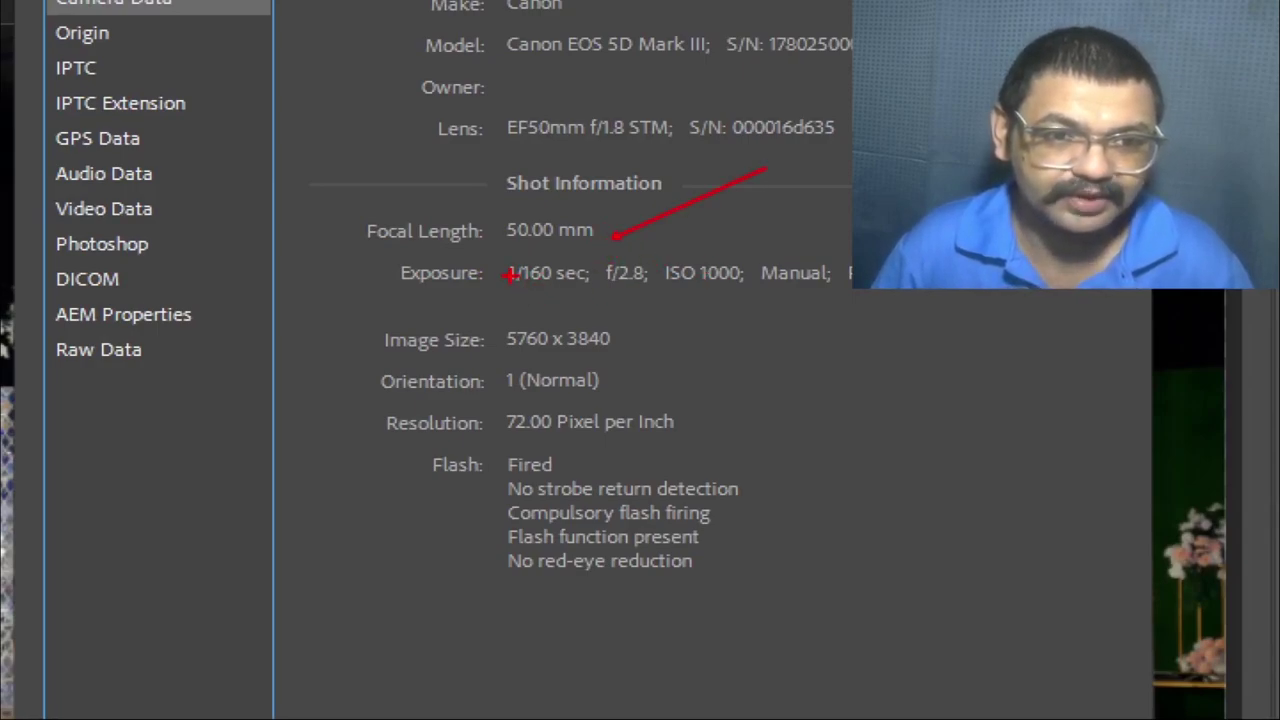
drag(482, 245, 604, 303)
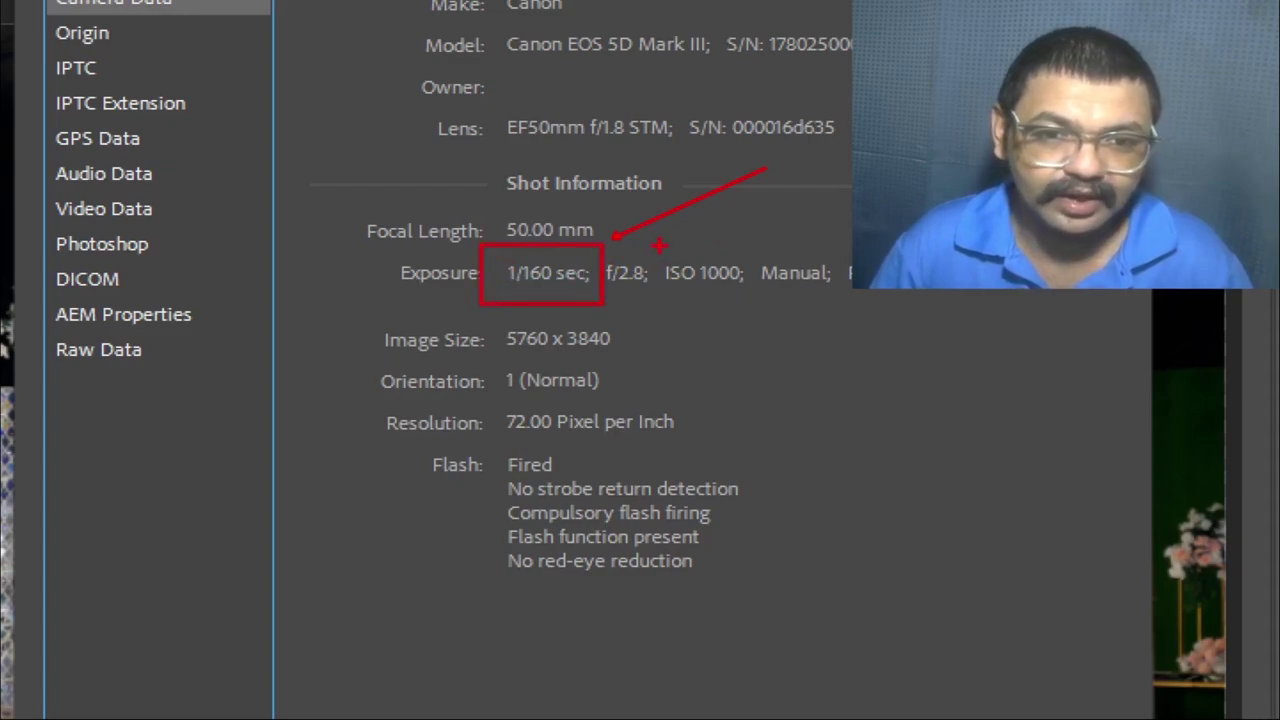
drag(656, 250, 798, 318)
drag(598, 250, 668, 300)
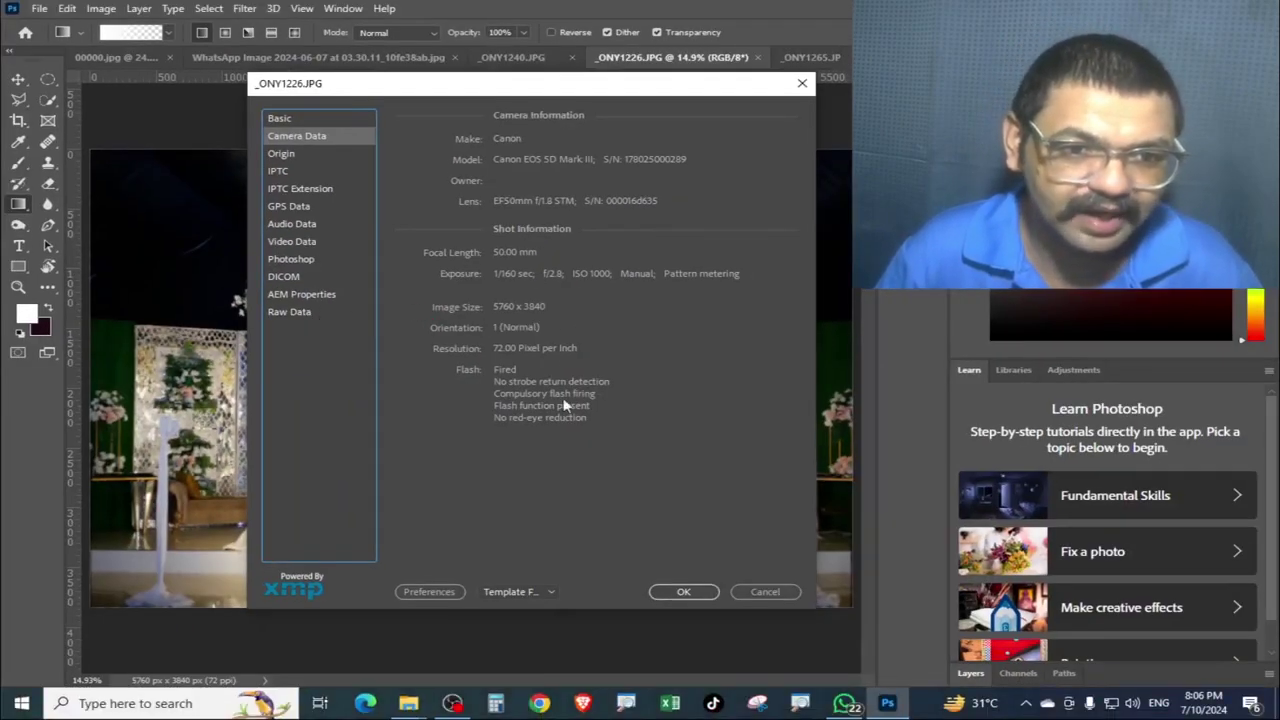
Step: Close the File Info dialog with OK to return to the stage photo
click(684, 592)
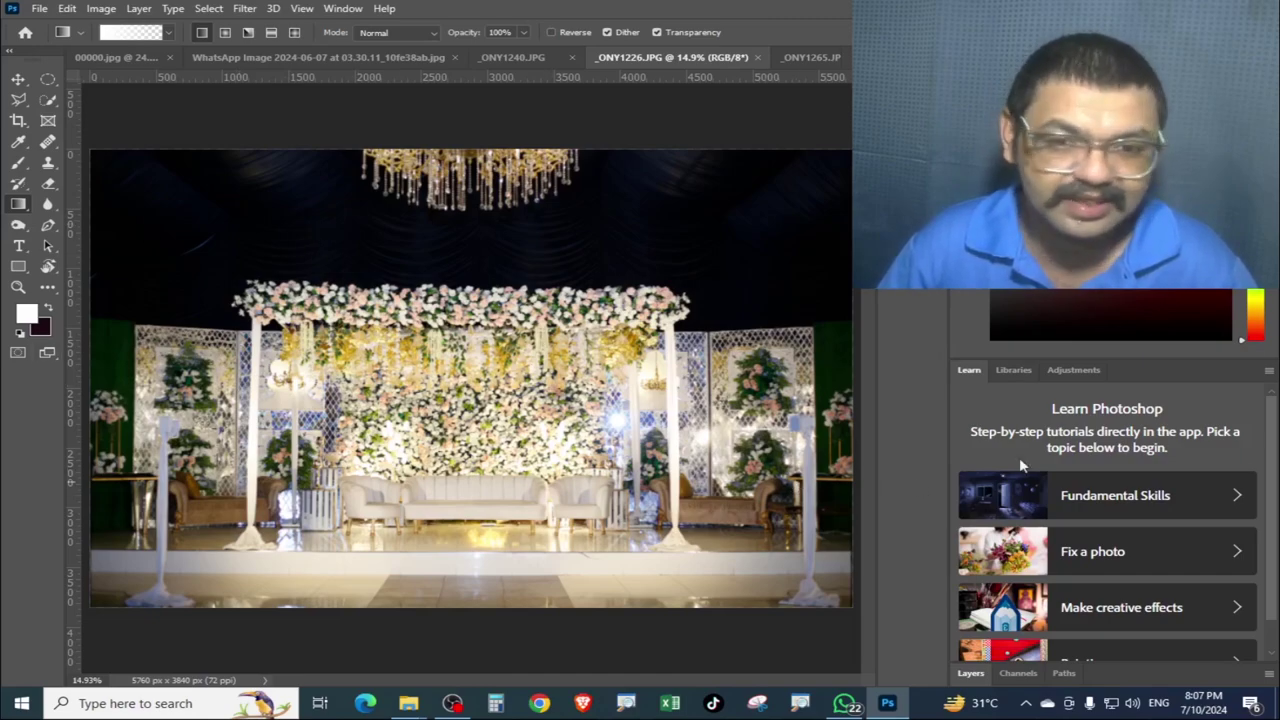
Step: Select the Crop tool with the W x H x Resolution preset
click(18, 120)
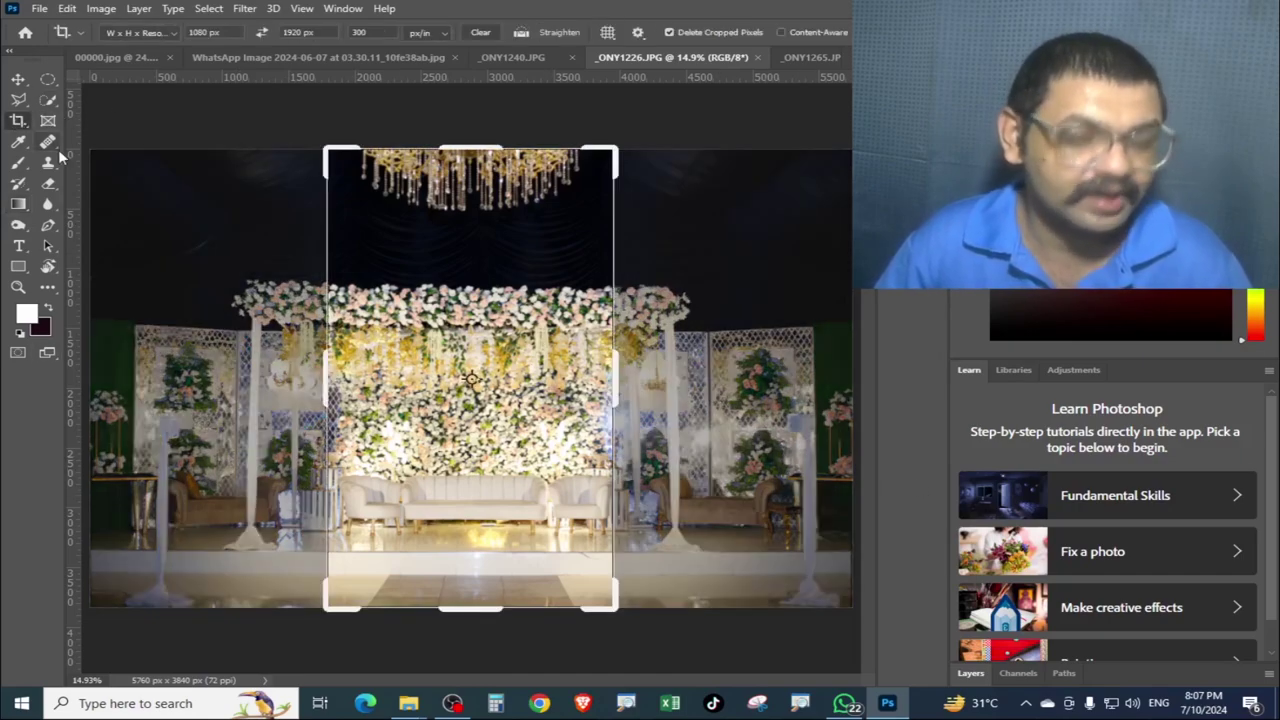
click(18, 79)
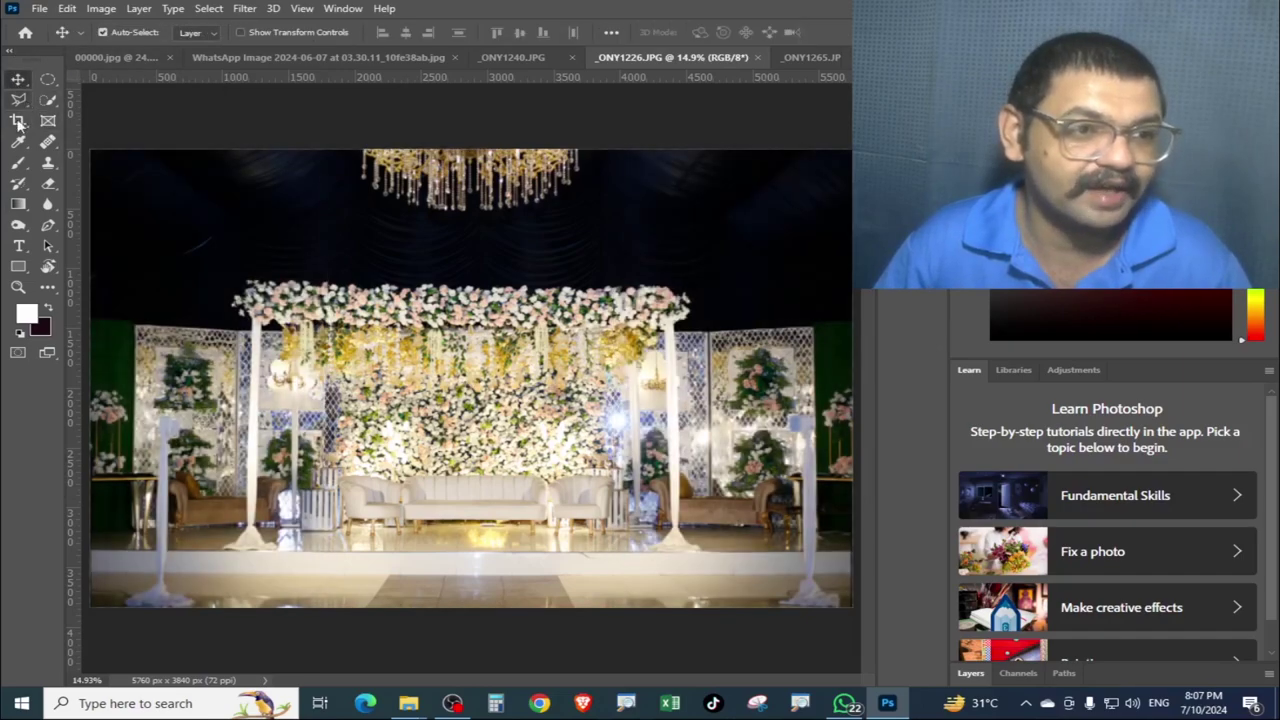
click(18, 121)
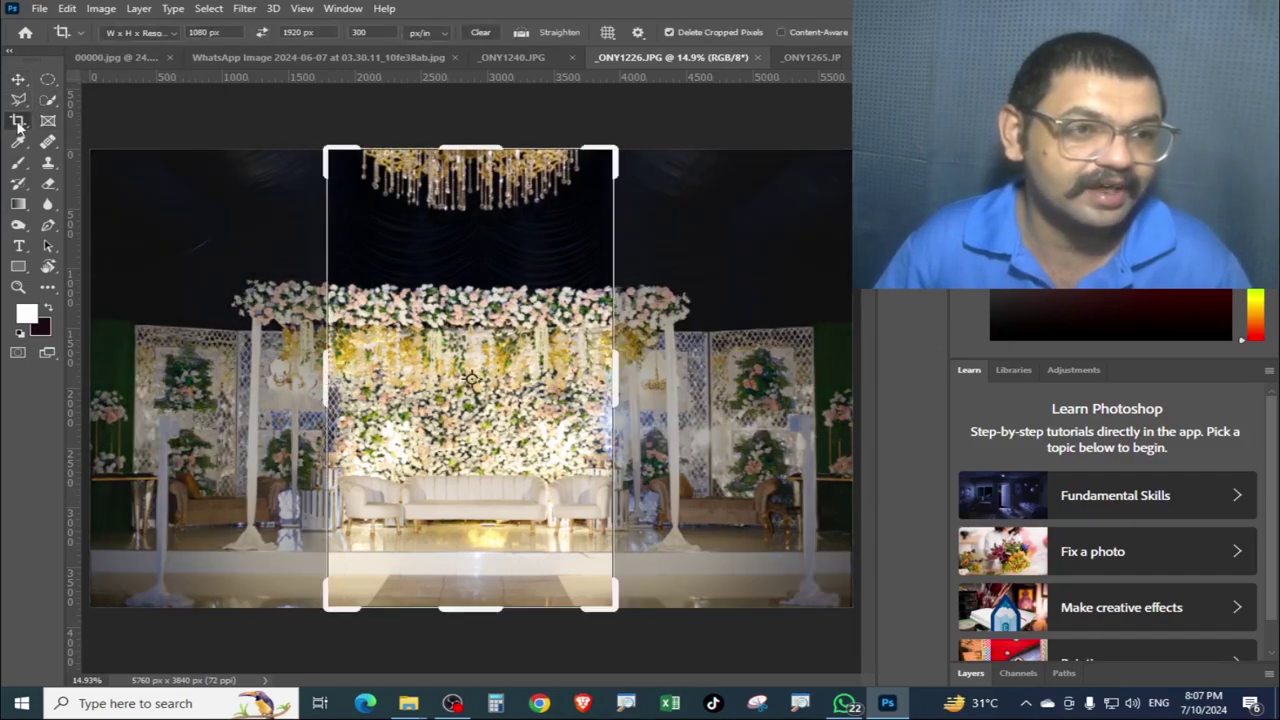
click(171, 32)
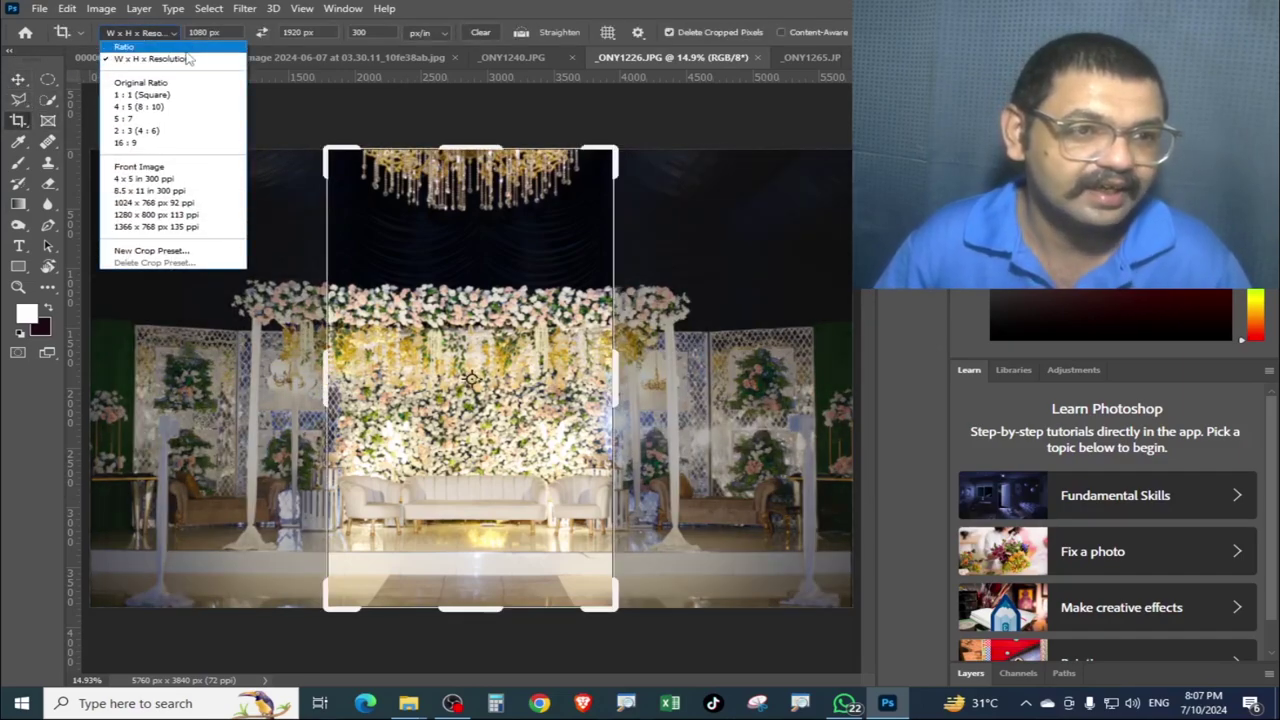
click(271, 55)
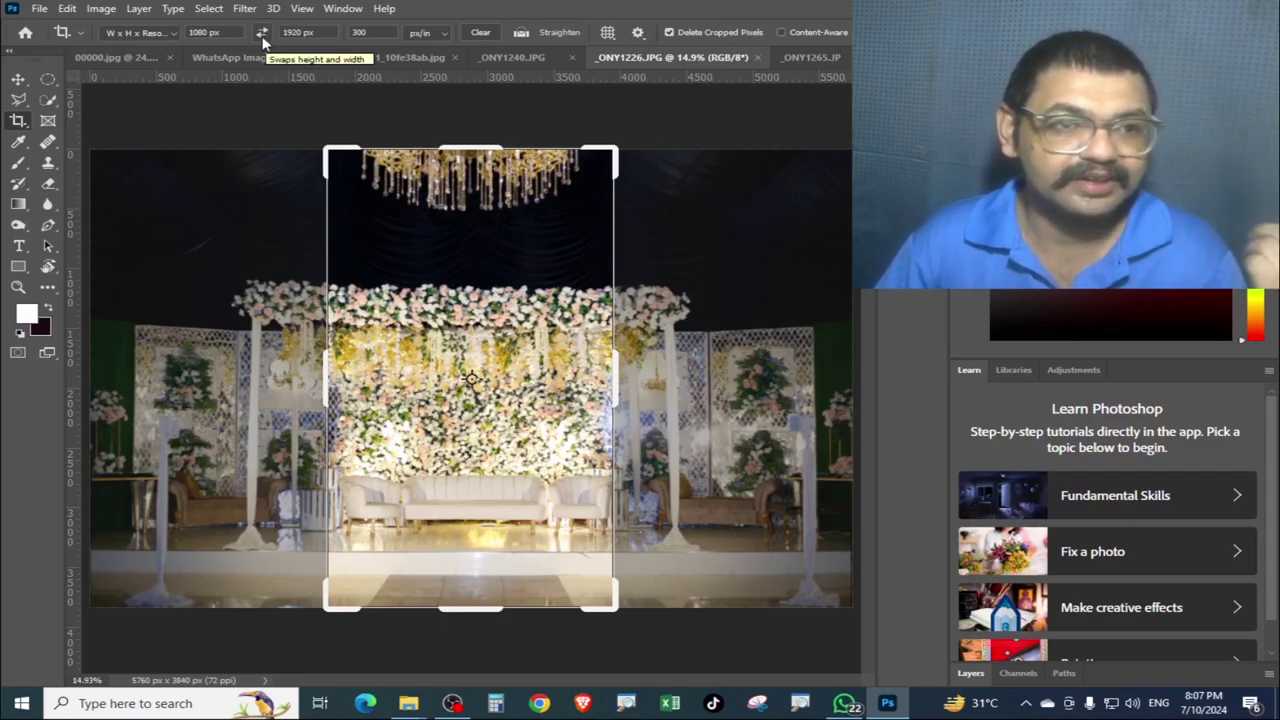
Step: Crop the stage photo to a 1920 x 1080 px landscape at 300 ppi and fit it to the window
double_click(228, 33)
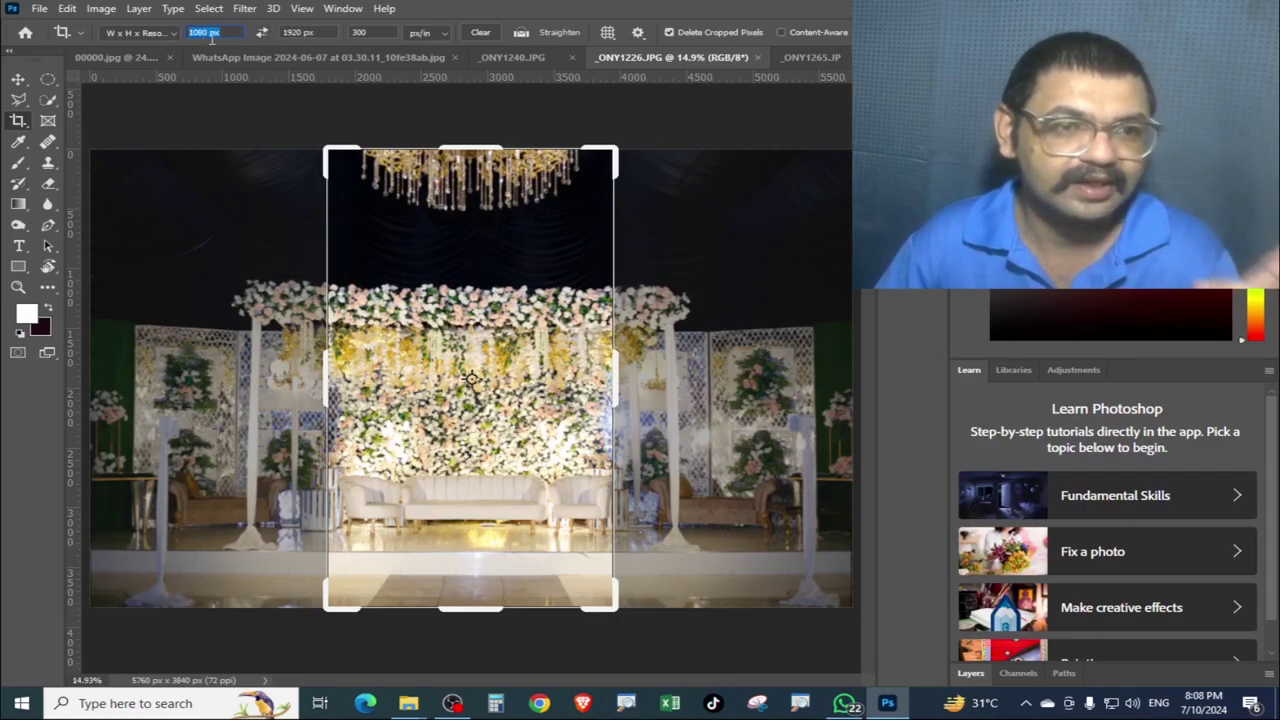
click(298, 33)
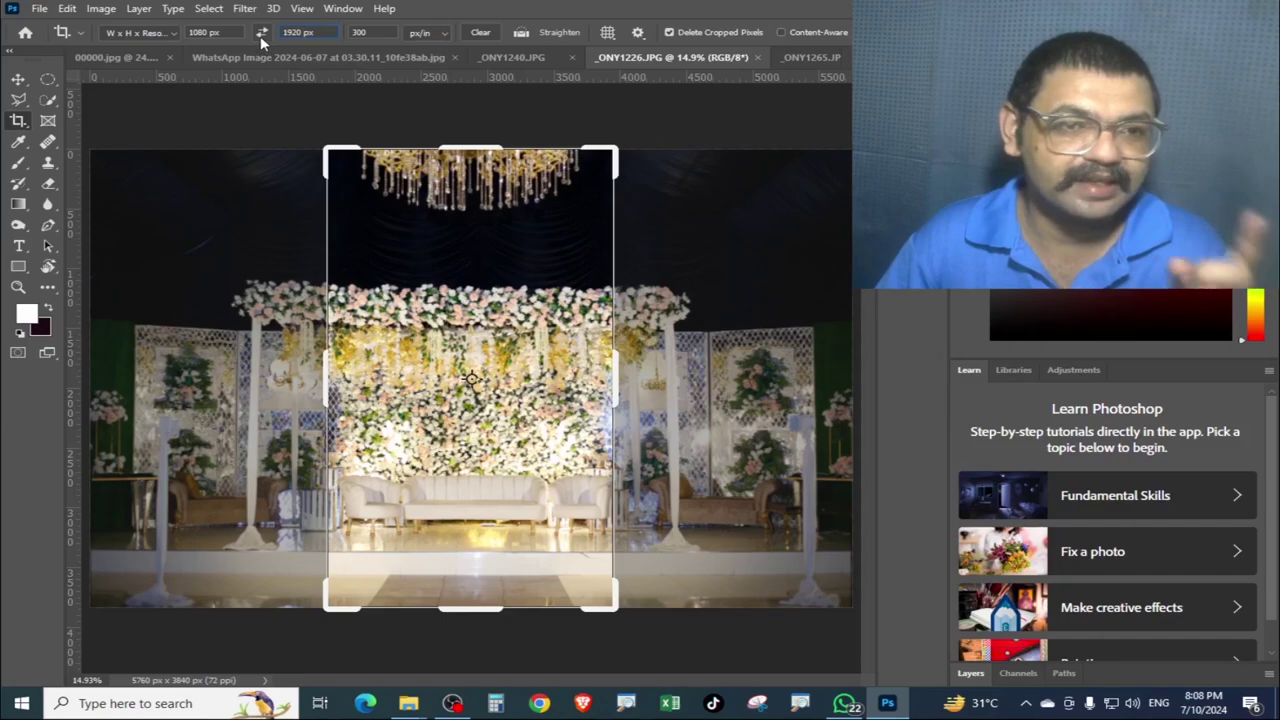
click(262, 35)
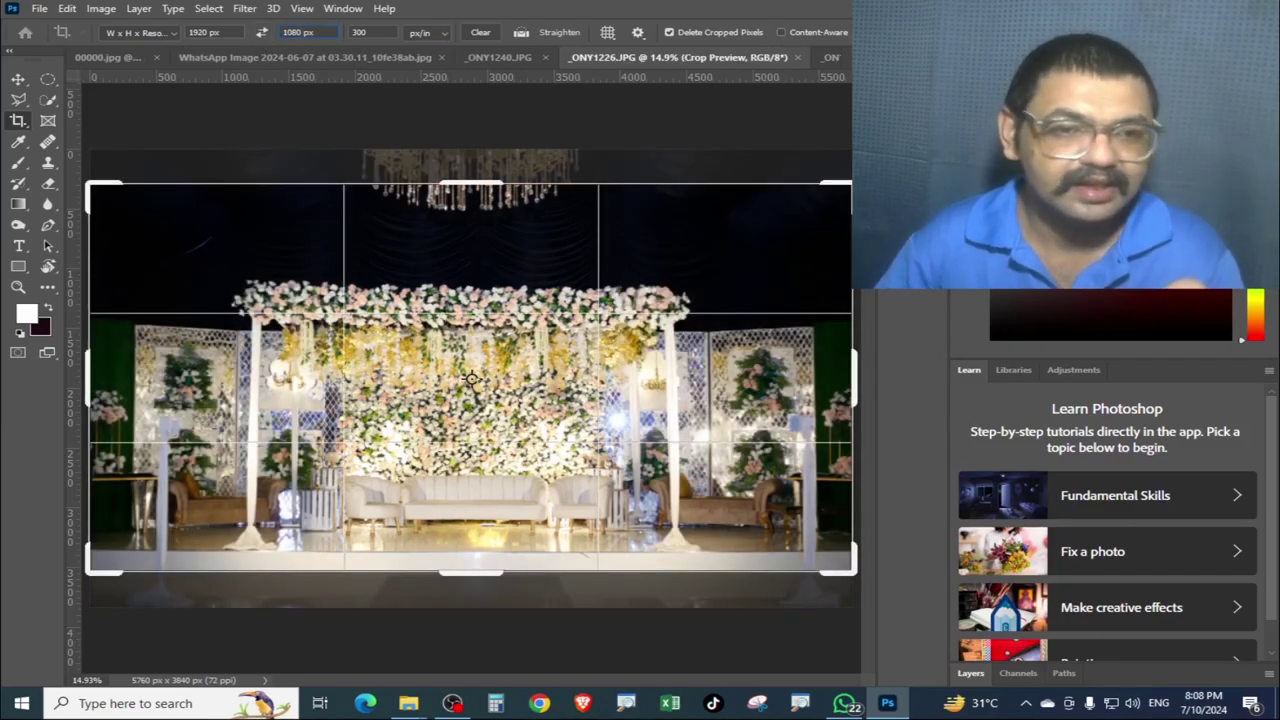
key(Return)
drag(630, 518, 620, 518)
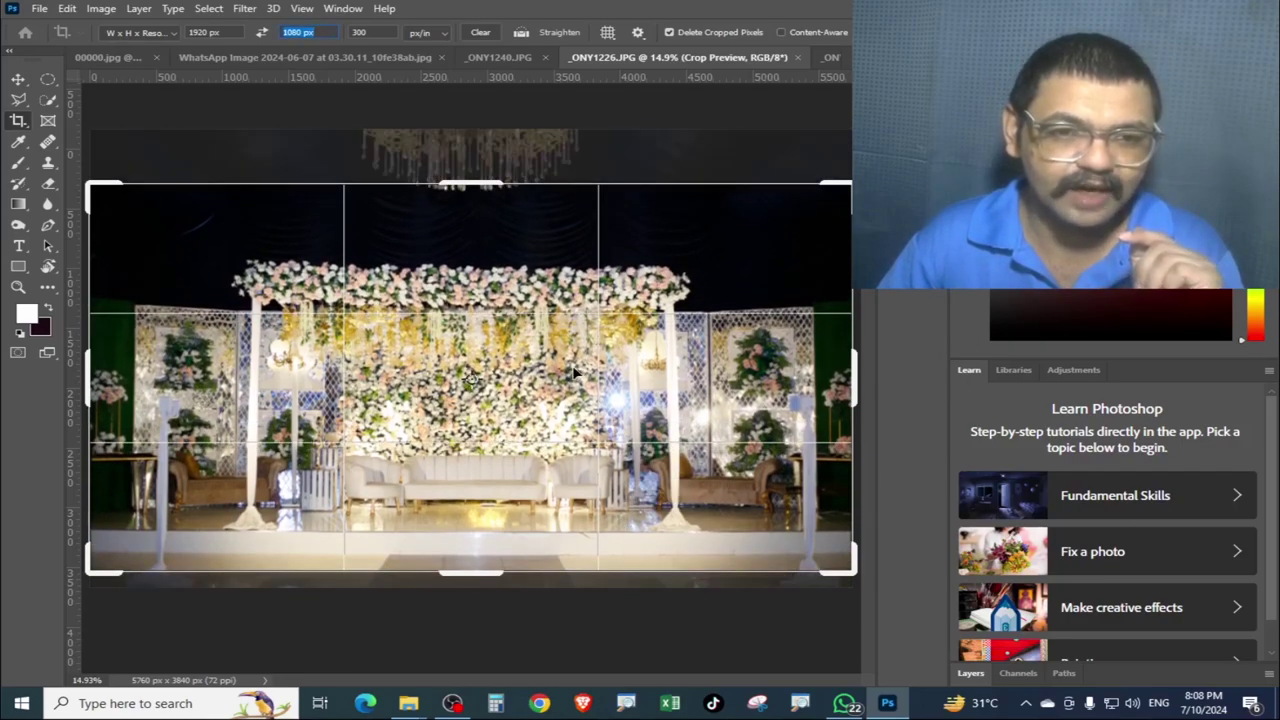
key(Return)
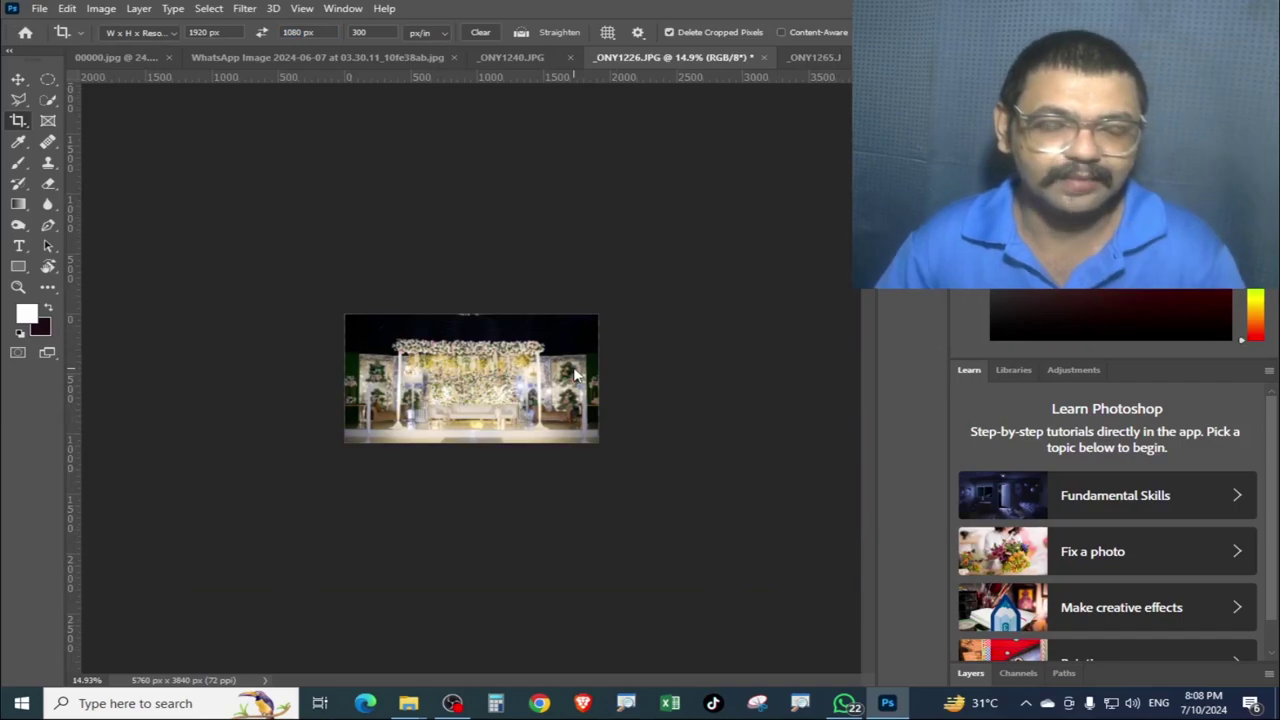
key(ctrl+0)
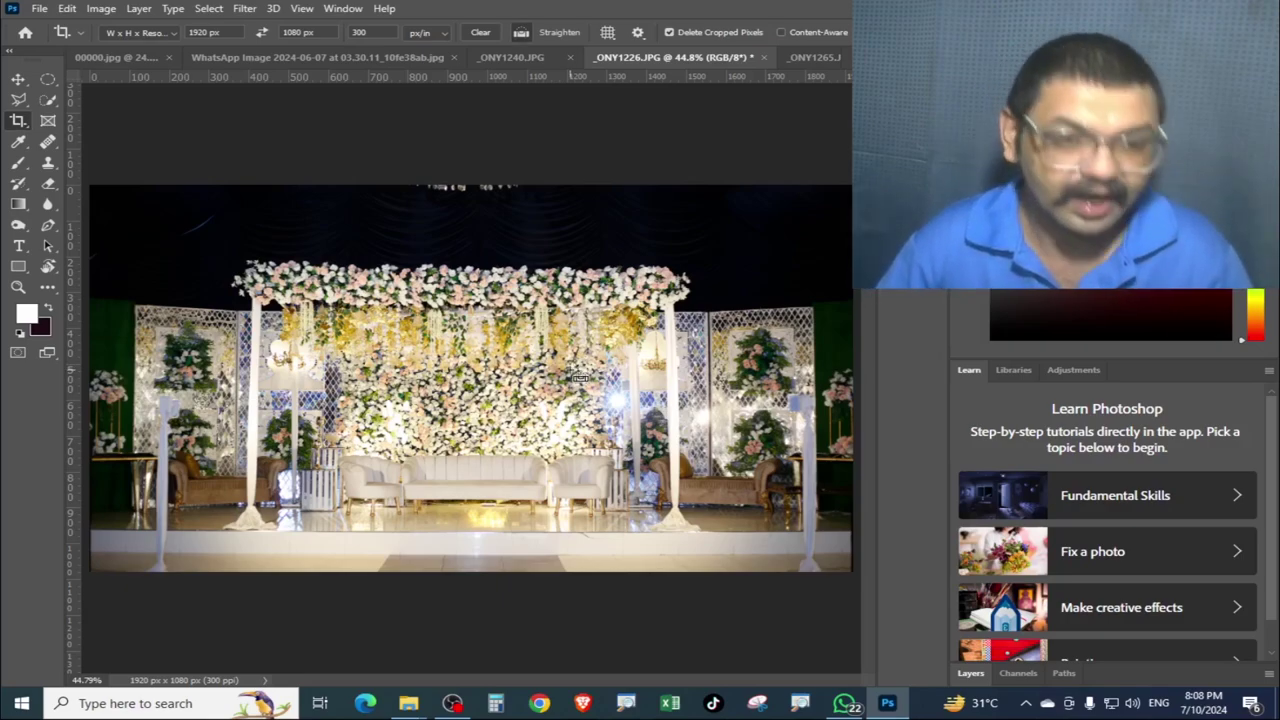
Step: Crop _ONY1240.JPG to a 1080 x 1920 px portrait around the flower ring and white blossom tree
click(525, 58)
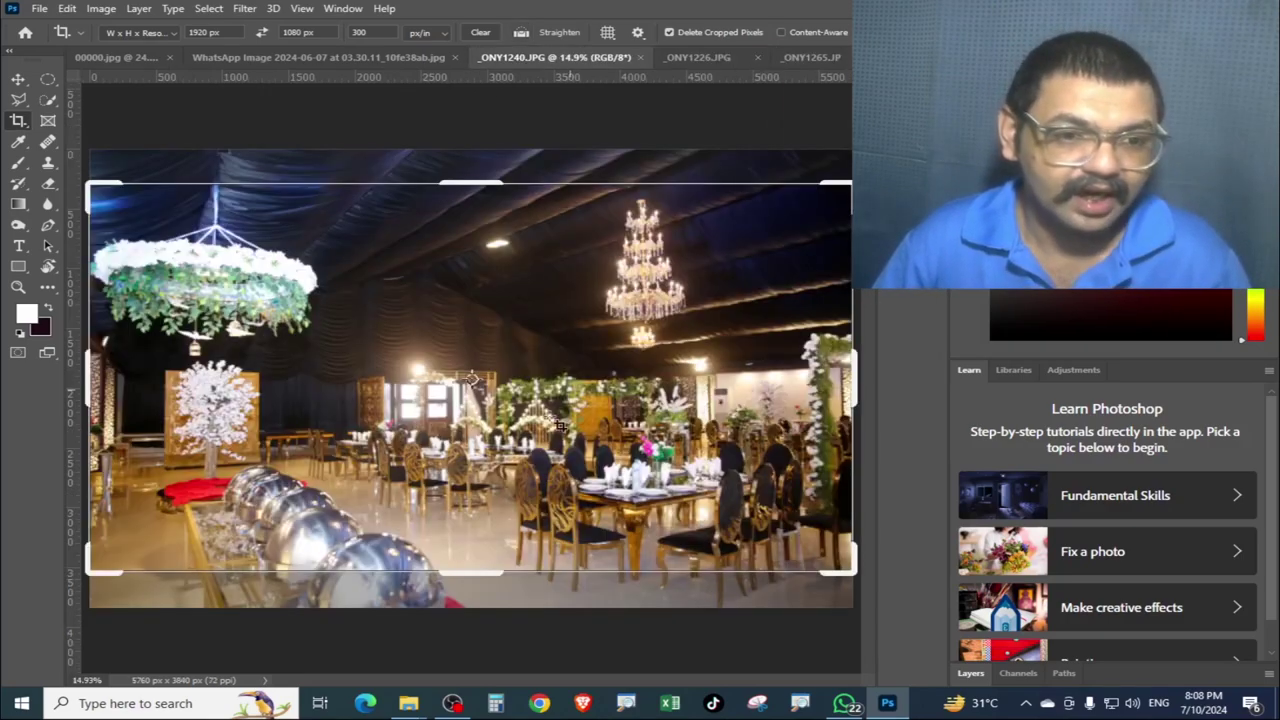
click(606, 388)
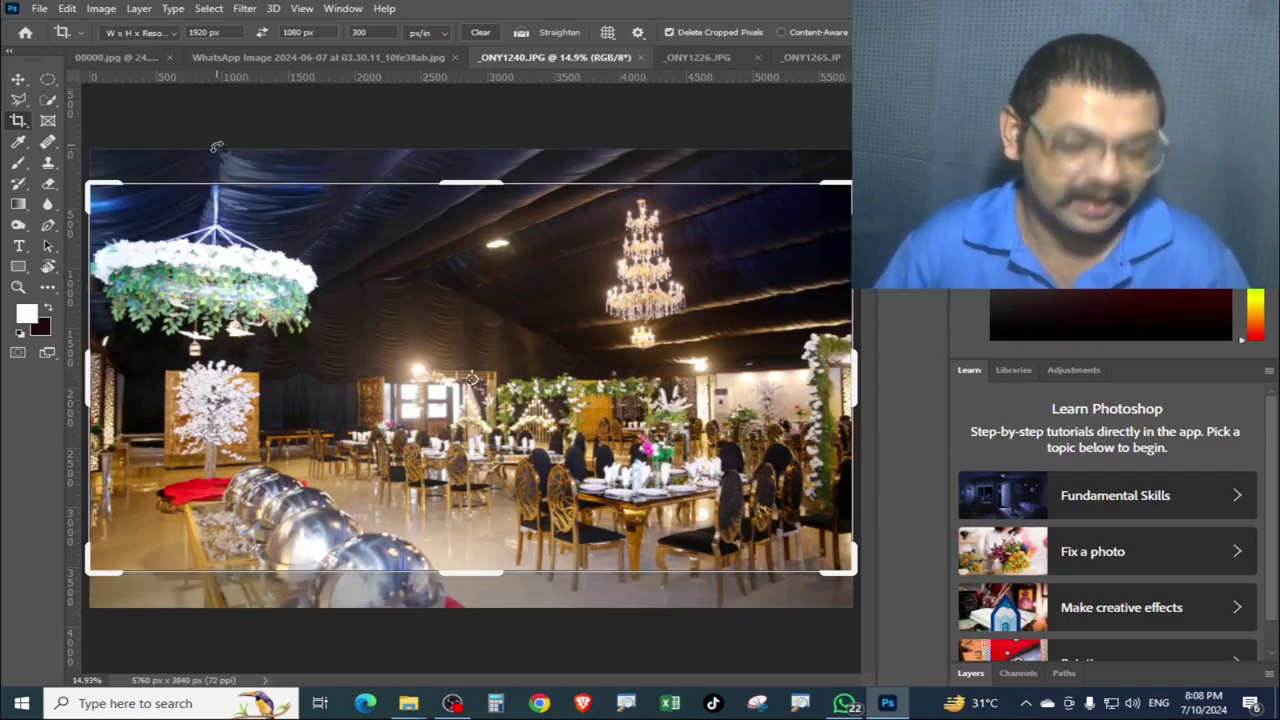
key(ctrl)
drag(102, 160, 340, 590)
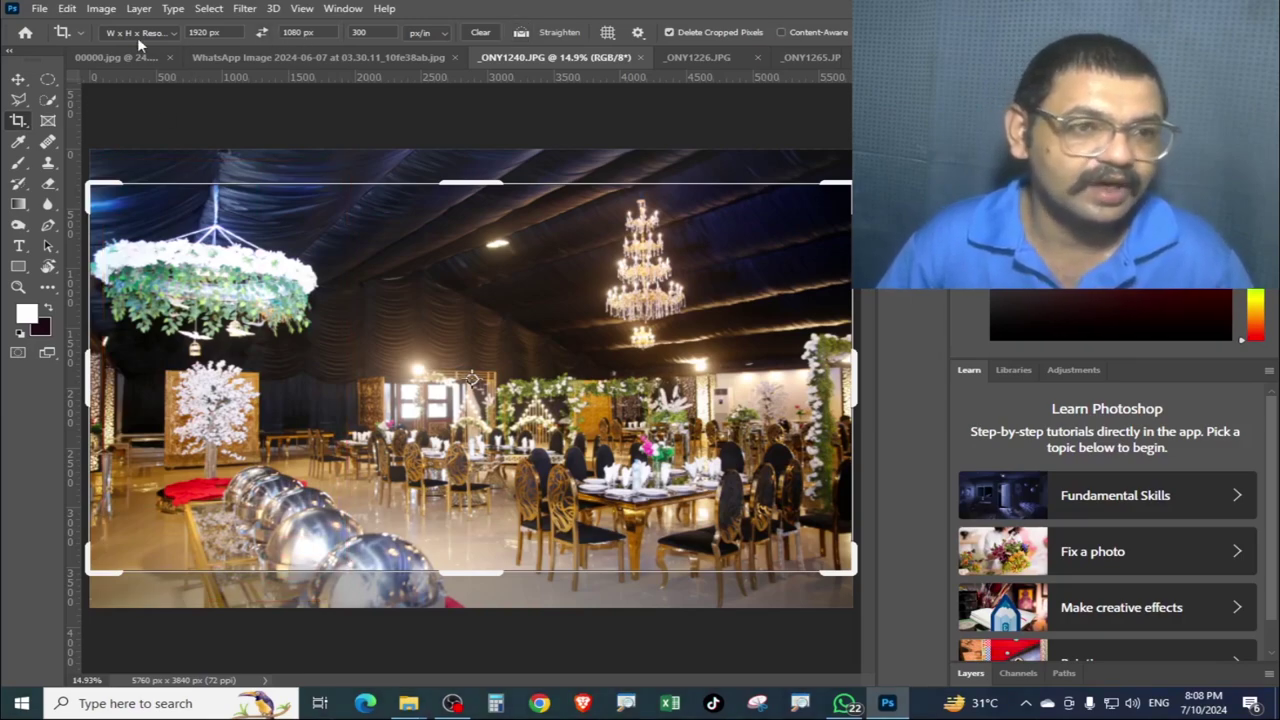
click(262, 32)
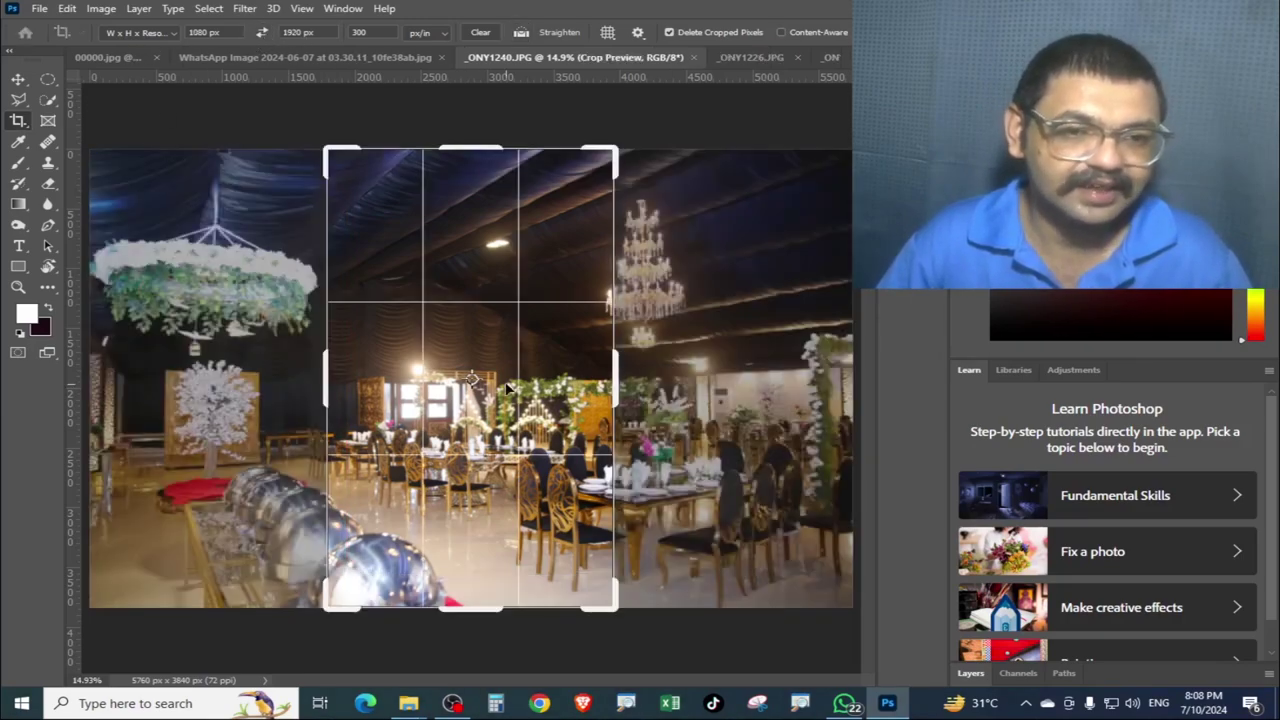
mouse_move(470, 367)
mouse_down()
mouse_move(630, 367)
mouse_move(626, 379)
mouse_move(682, 368)
mouse_up()
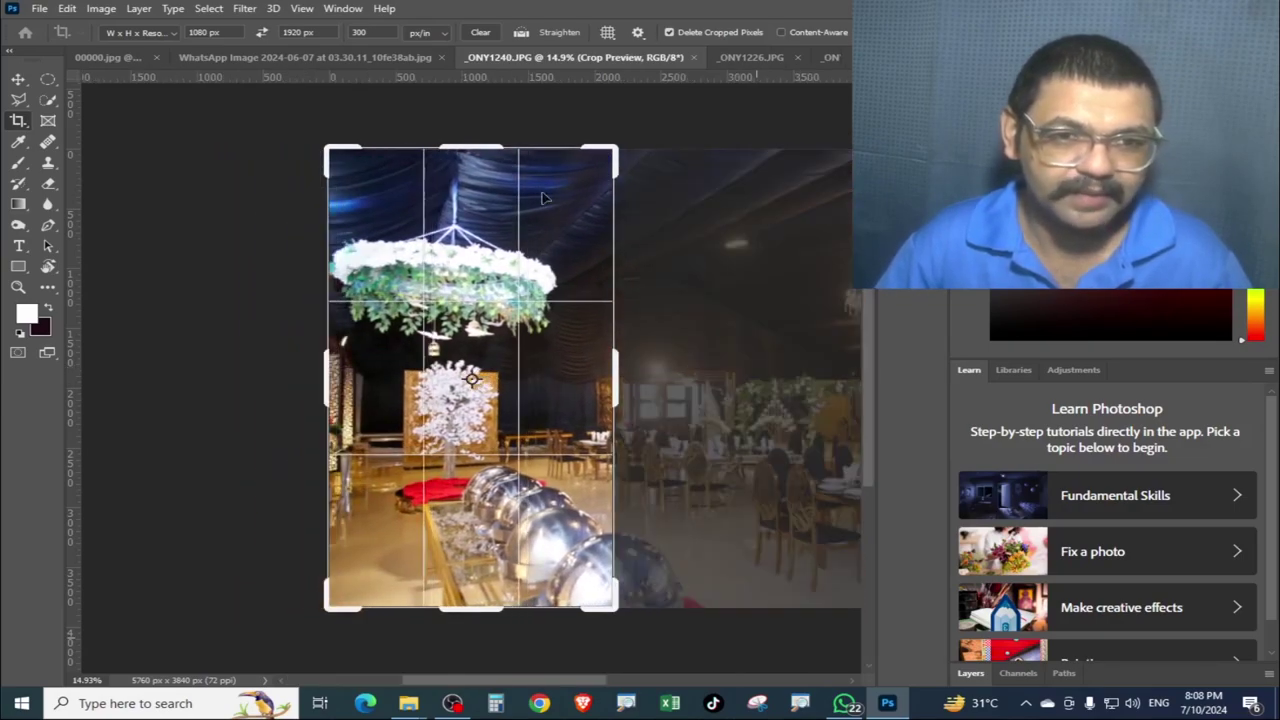
drag(617, 143, 595, 181)
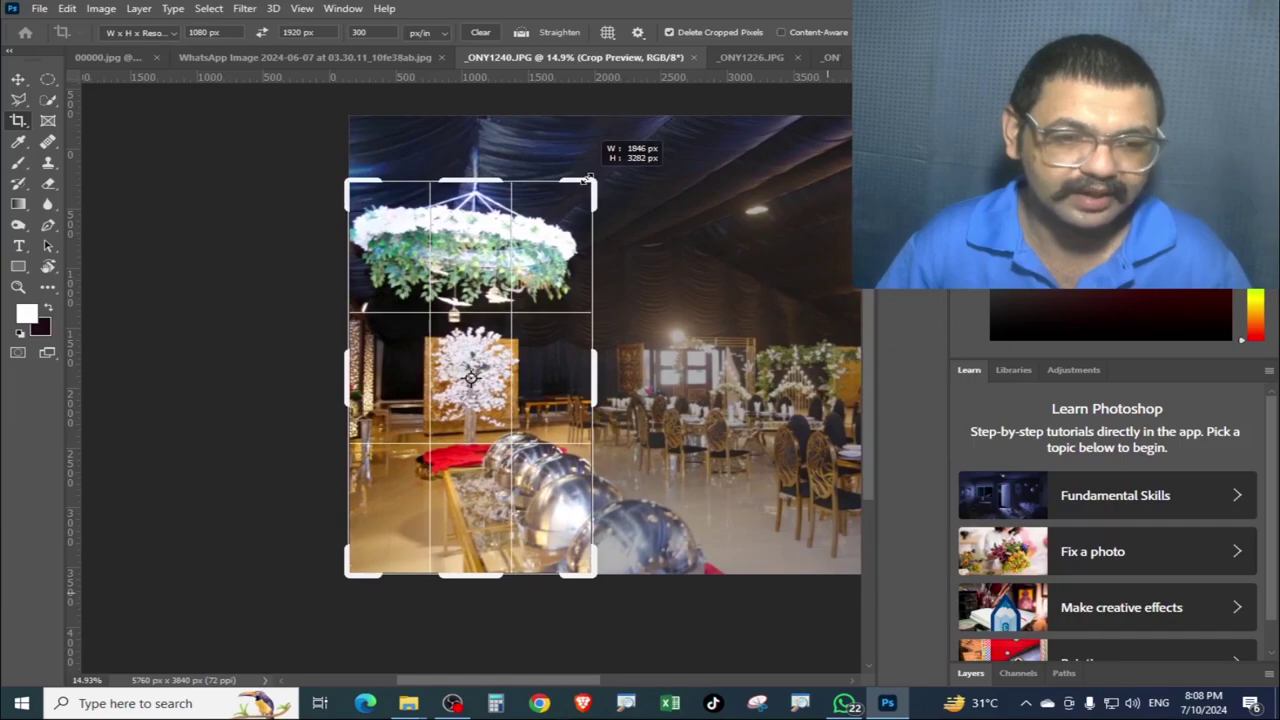
drag(591, 582, 586, 565)
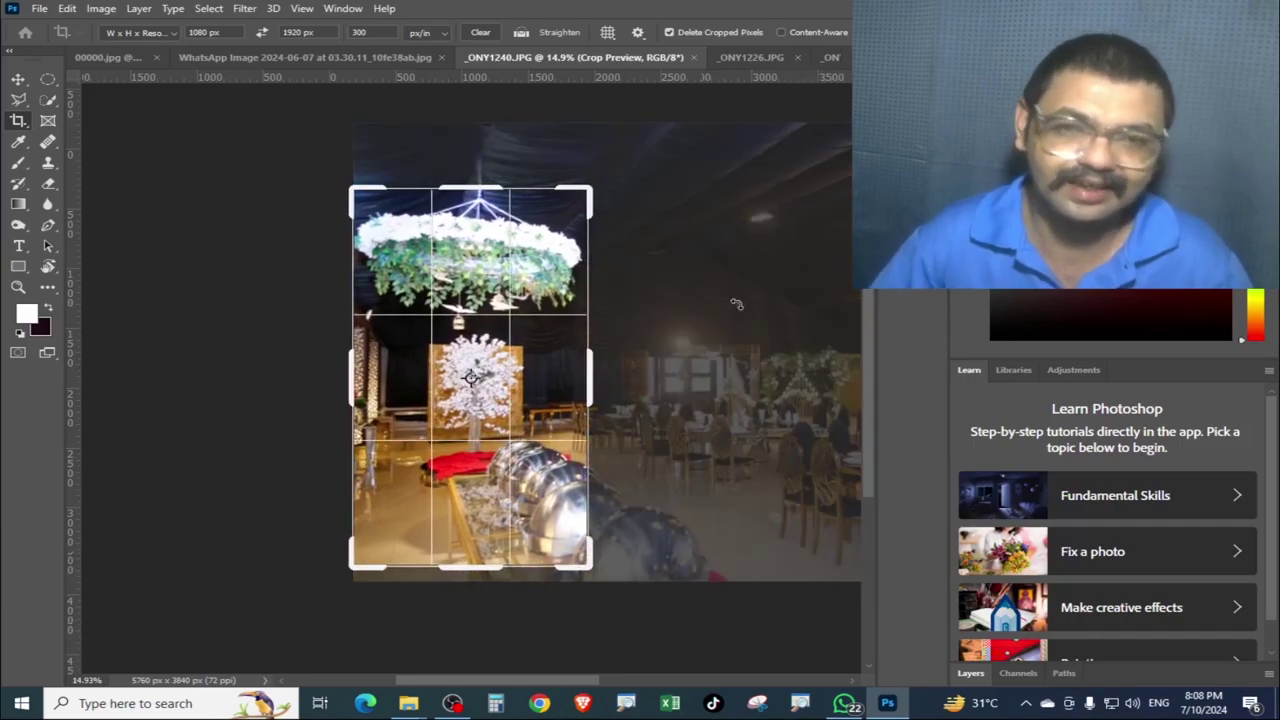
key(Return)
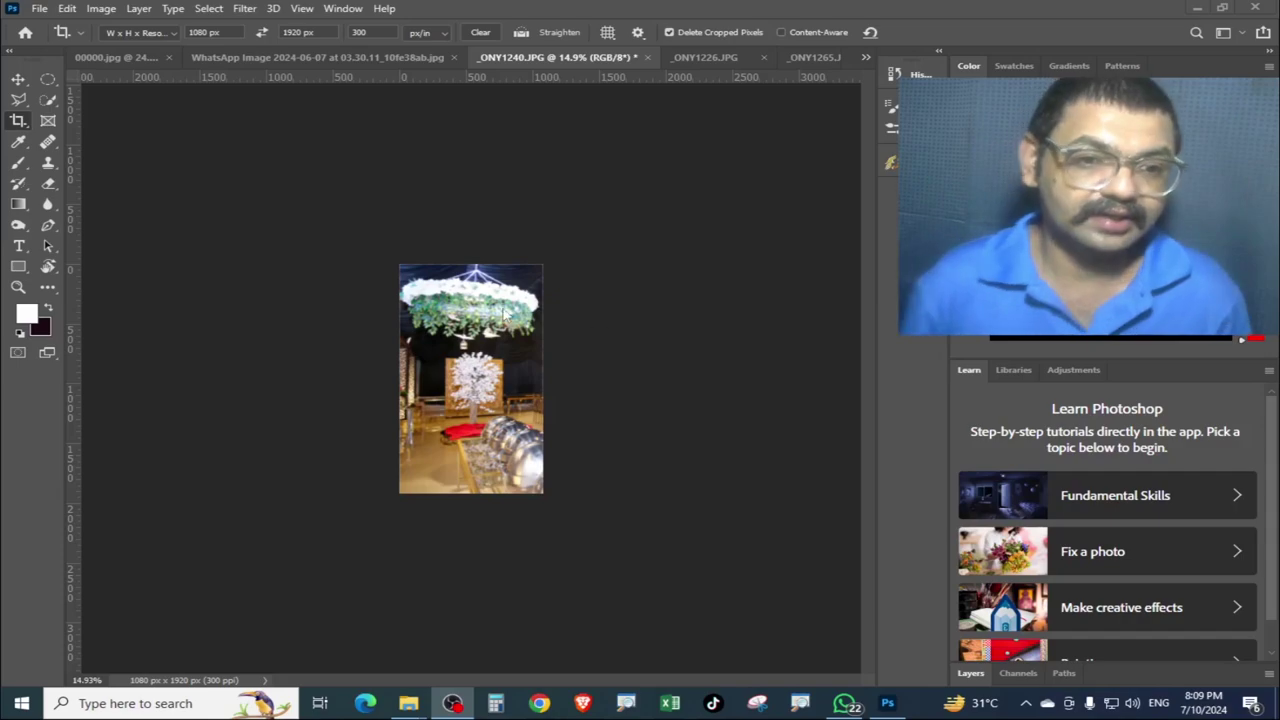
Step: Fit the cropped portrait, zoom to actual pixels and pan to the hanging flower ring
key(ctrl+0)
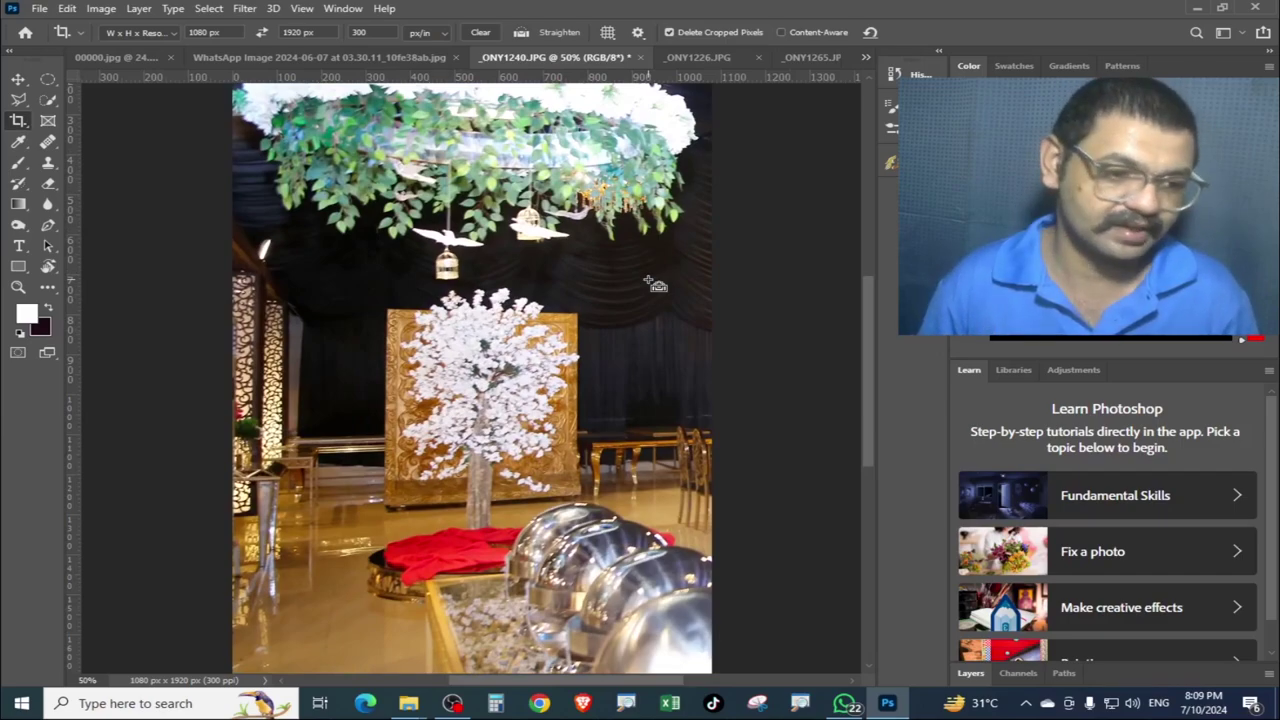
key(ctrl+equal)
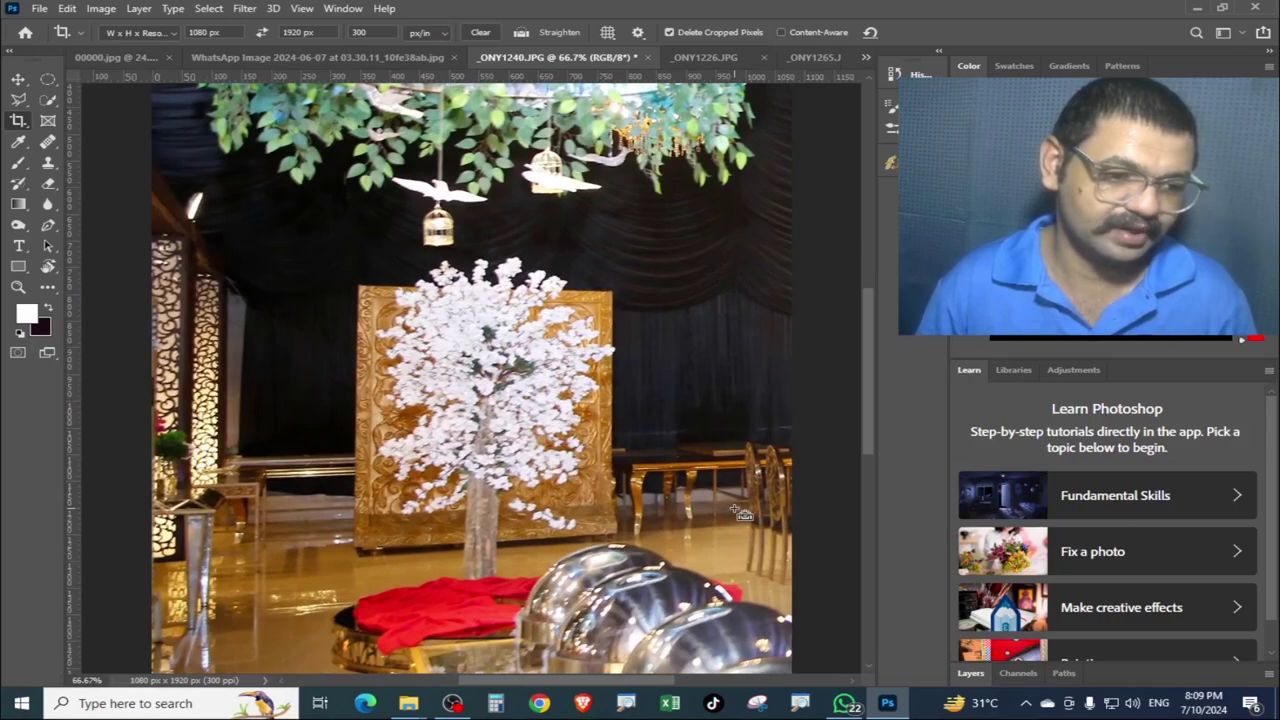
key(ctrl+equal)
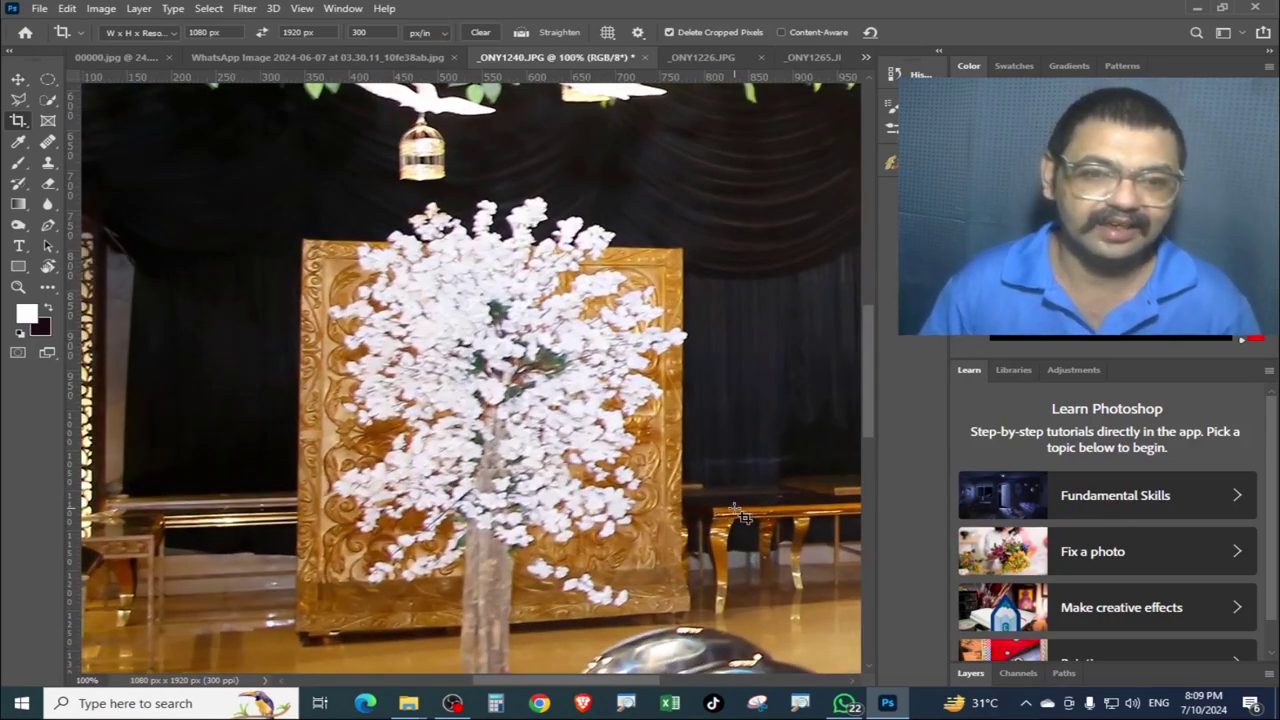
drag(745, 460, 590, 335)
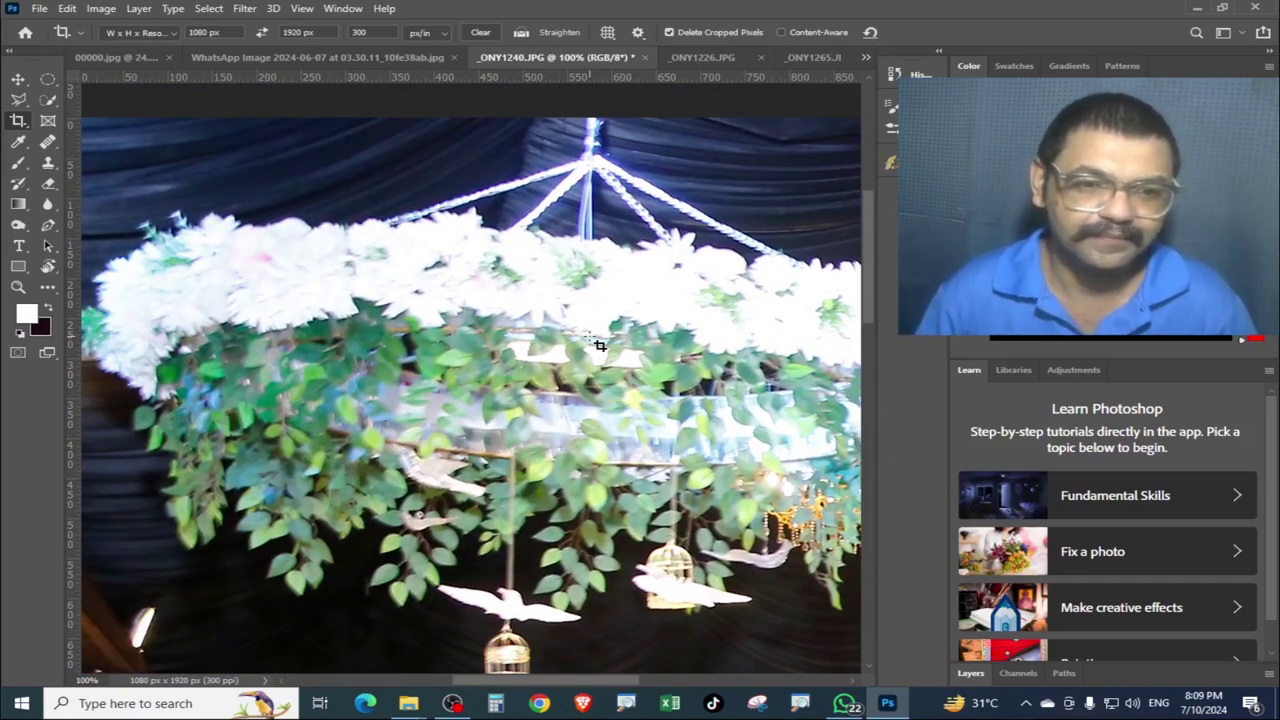
drag(590, 375, 601, 400)
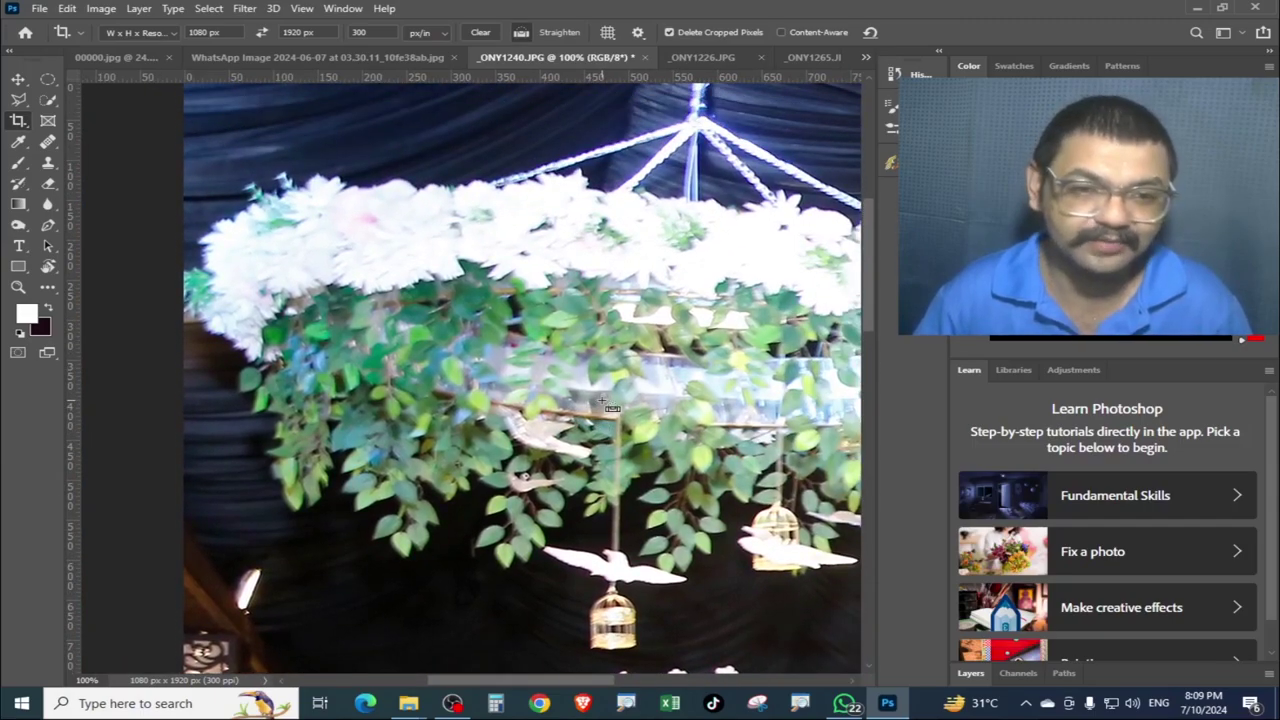
Step: Zoom in to 12800% to inspect individual pixels, step back out once, and open the Window menu
scroll(603, 401, up, 2)
scroll(603, 401, up, 1)
scroll(603, 401, up, 1)
scroll(603, 401, up, 1)
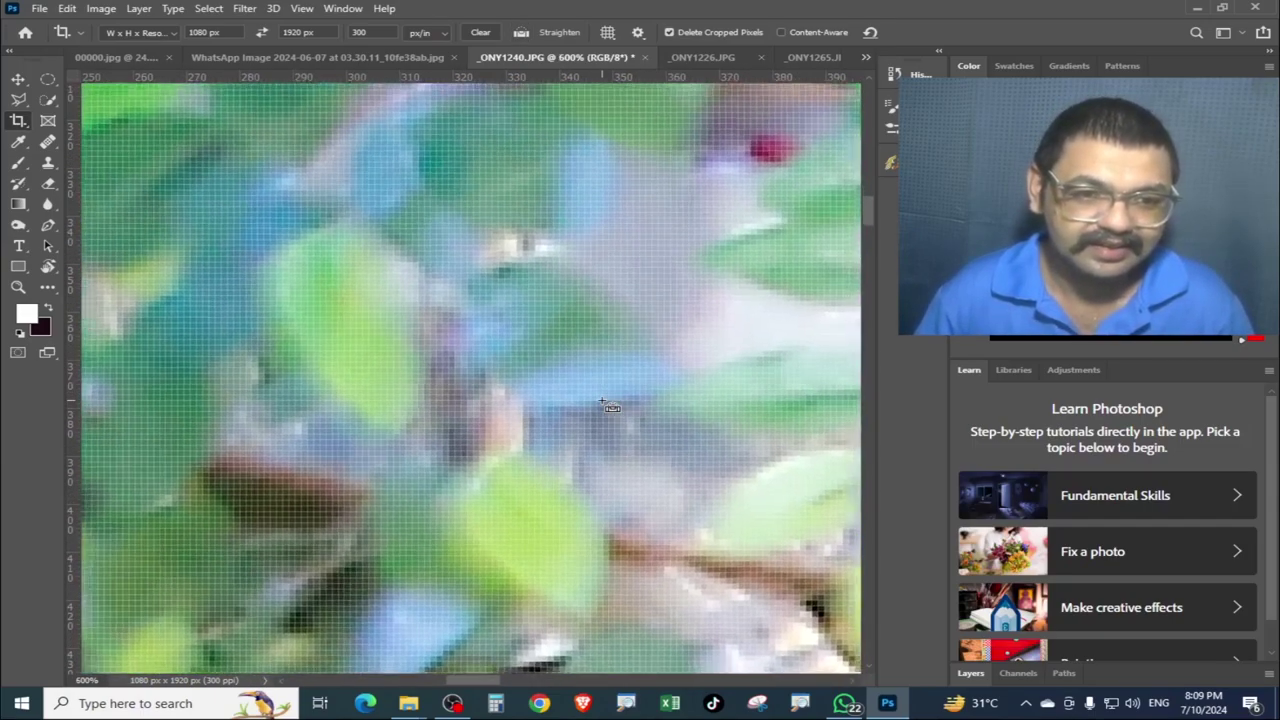
scroll(603, 401, up, 2)
scroll(603, 401, up, 2)
scroll(603, 401, up, 3)
scroll(603, 401, up, 2)
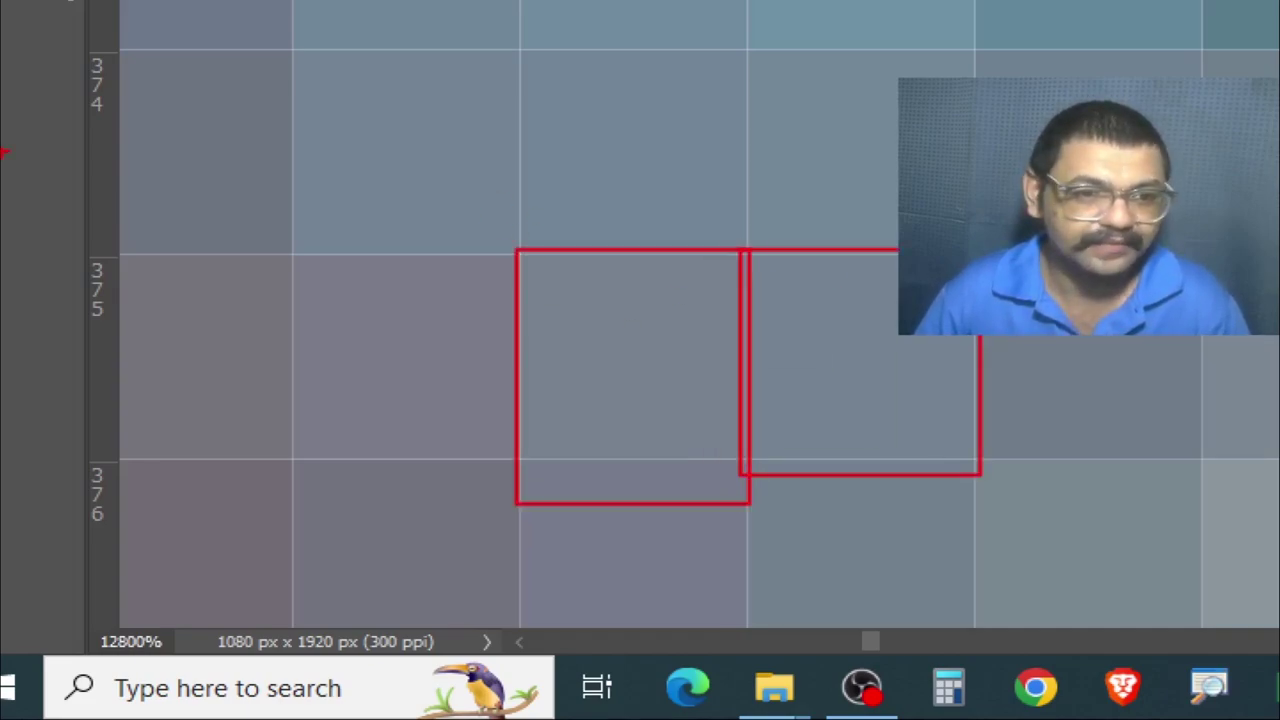
drag(282, 253, 517, 477)
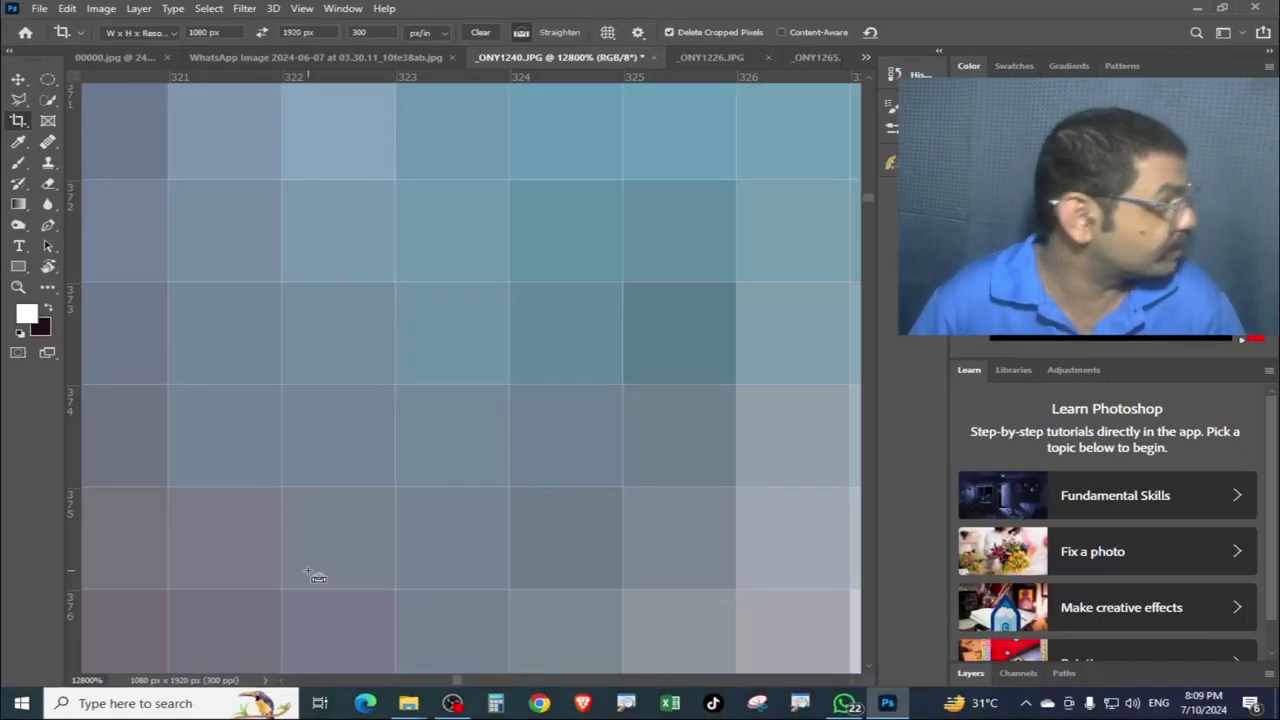
key(ctrl+minus)
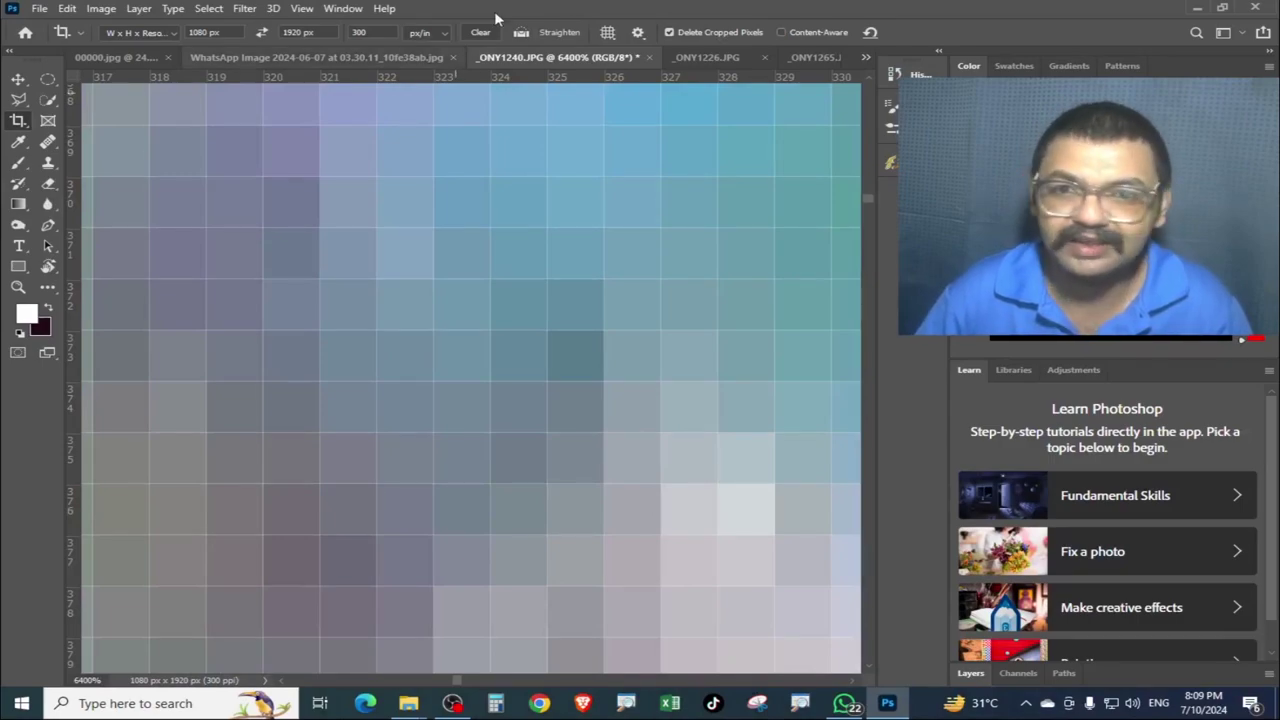
click(352, 9)
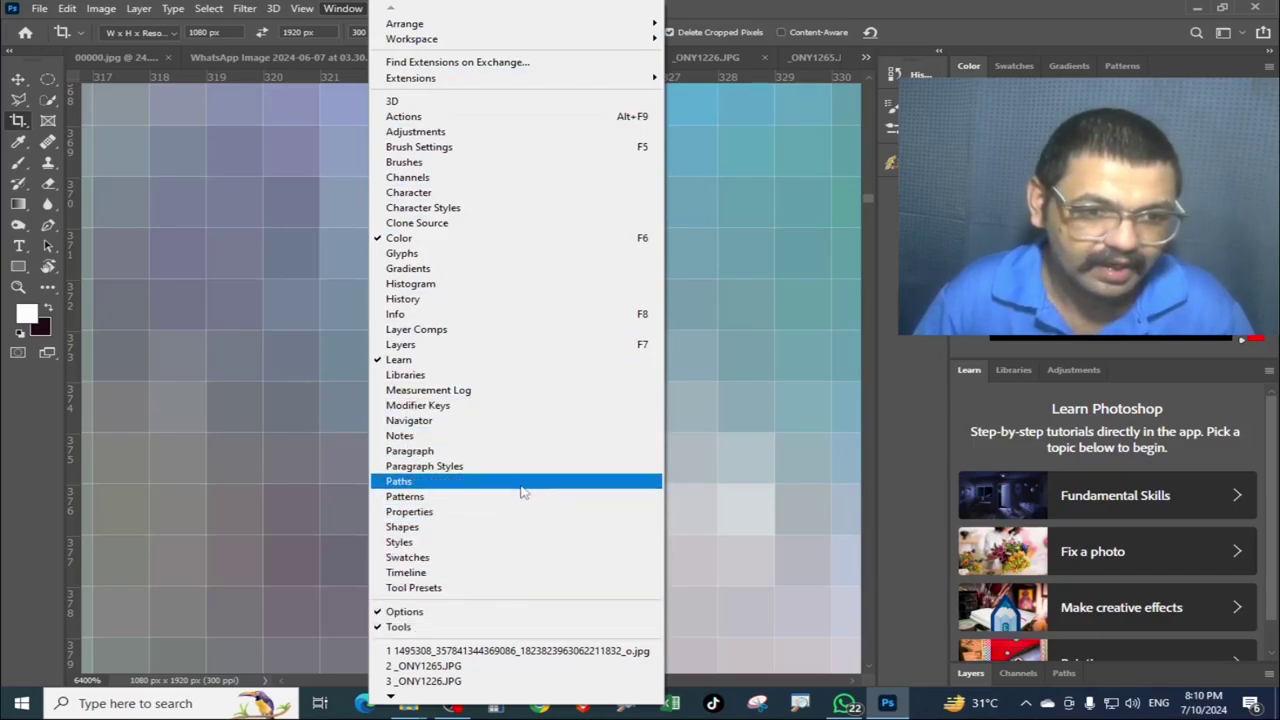
Step: Open the Navigator panel, enlarge it to preview the whole portrait, and zoom the view out slightly
click(524, 429)
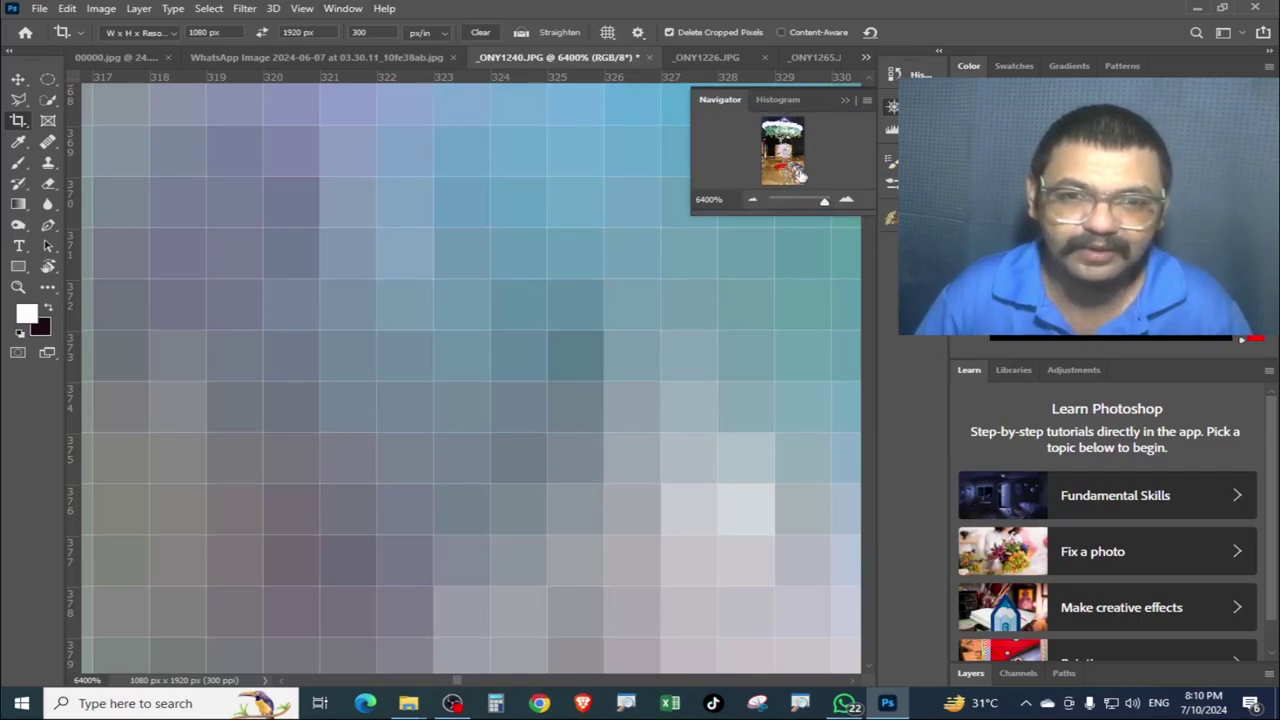
drag(690, 213, 263, 620)
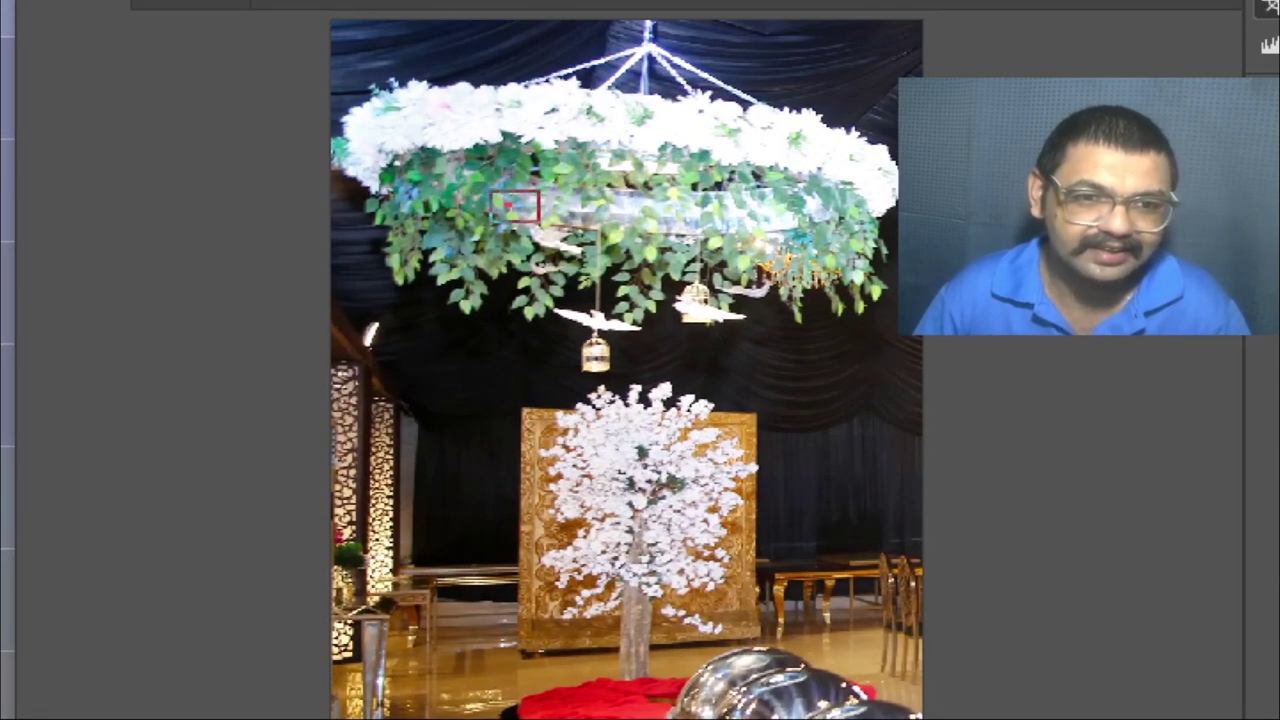
key(ctrl+minus)
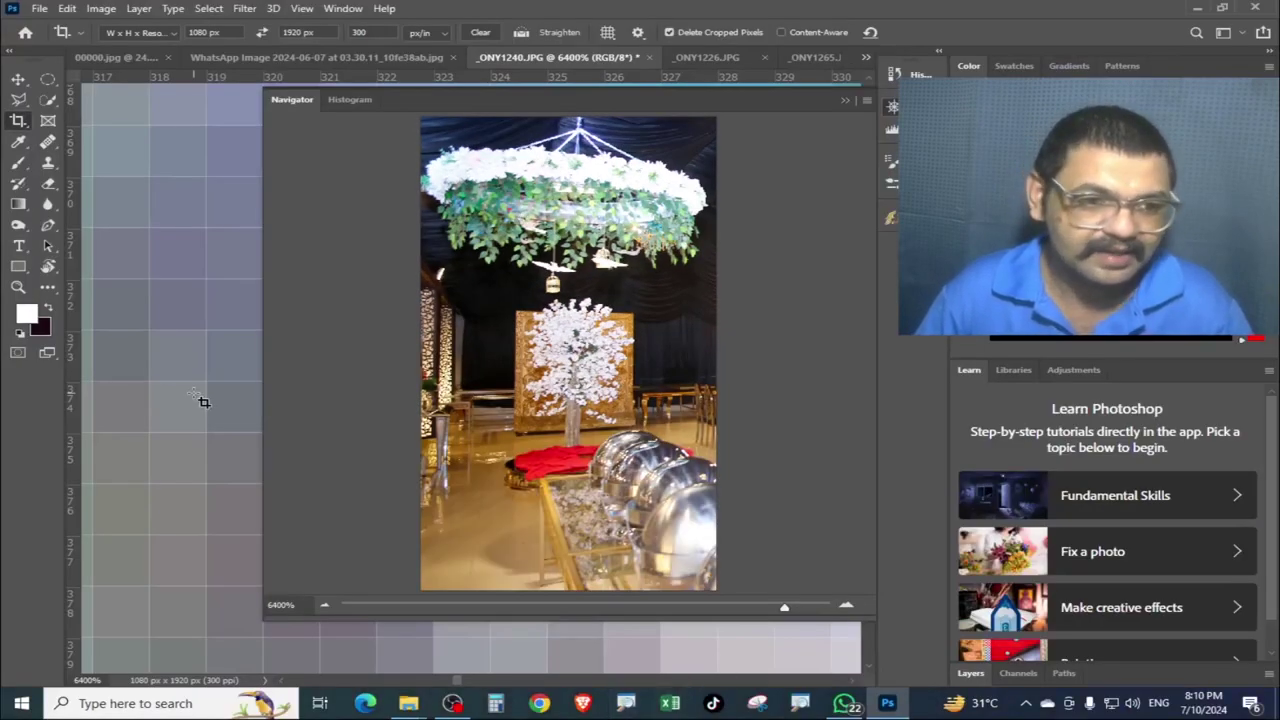
Step: Zoom out on the cropped event photo, pan to the birdcage and move the Navigator aside
click(198, 119)
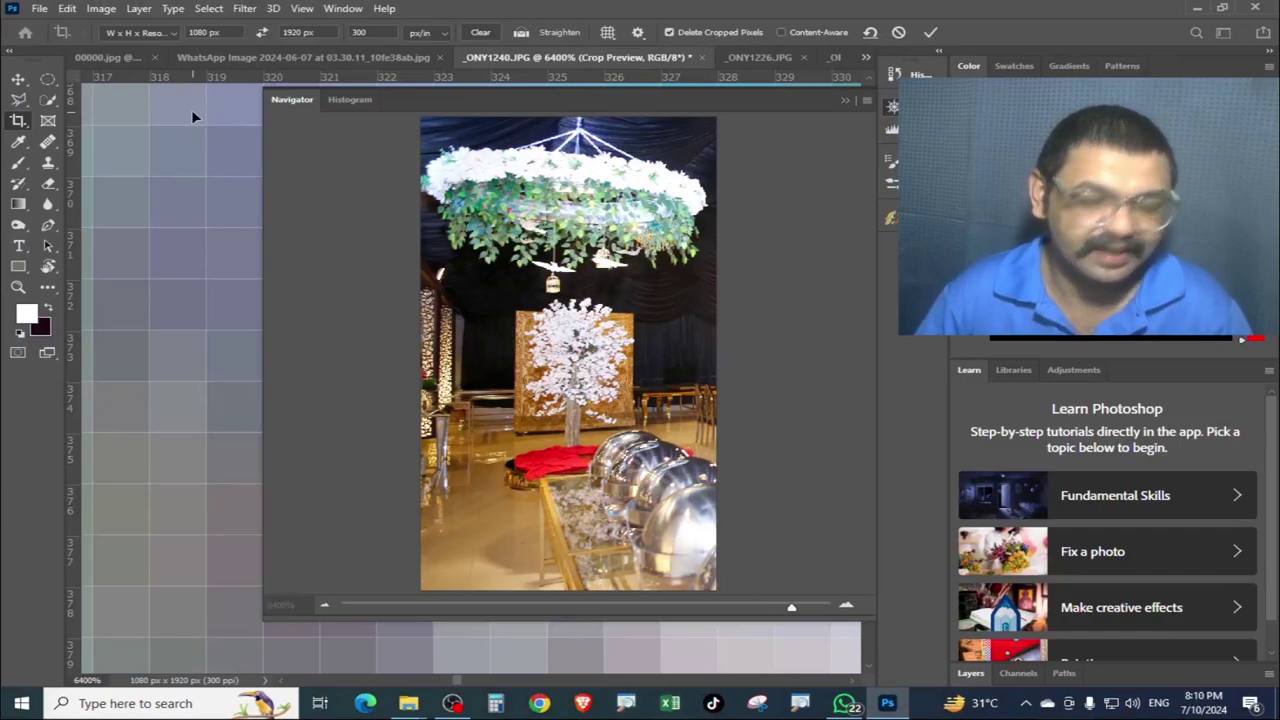
key(ctrl+minus)
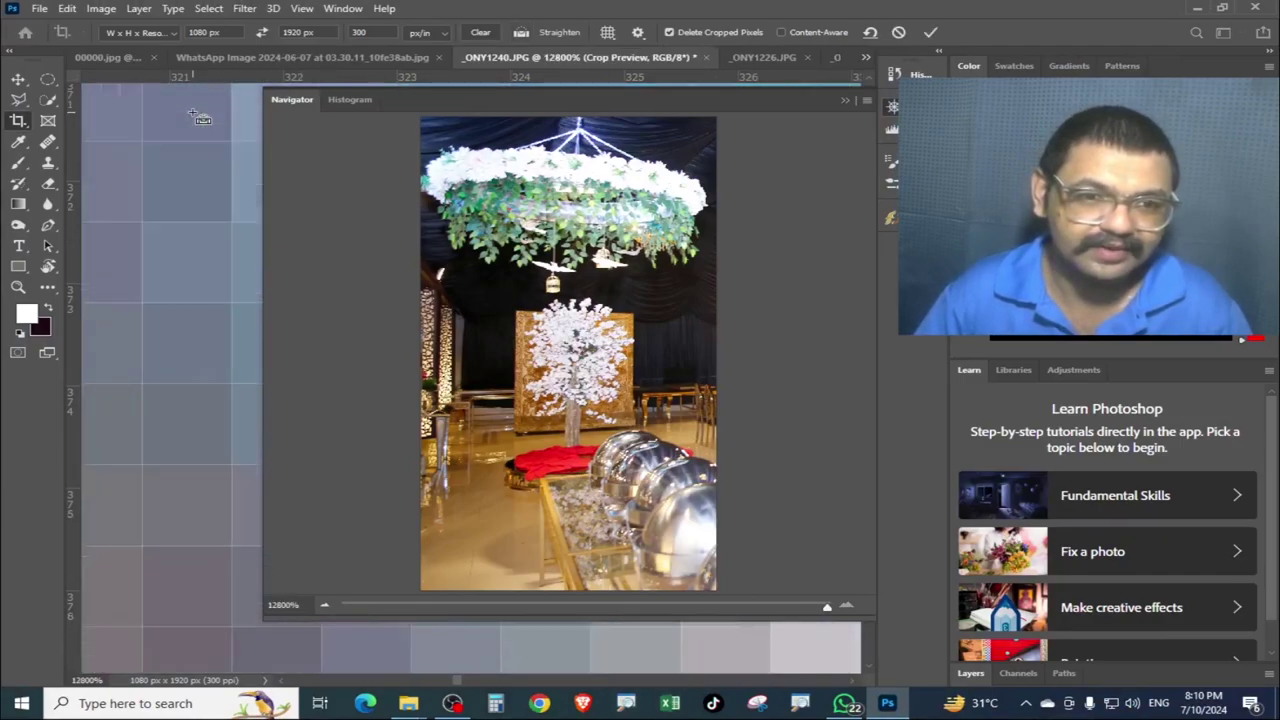
key(ctrl+minus)
key(ctrl+minus)
key(ctrl+minus)
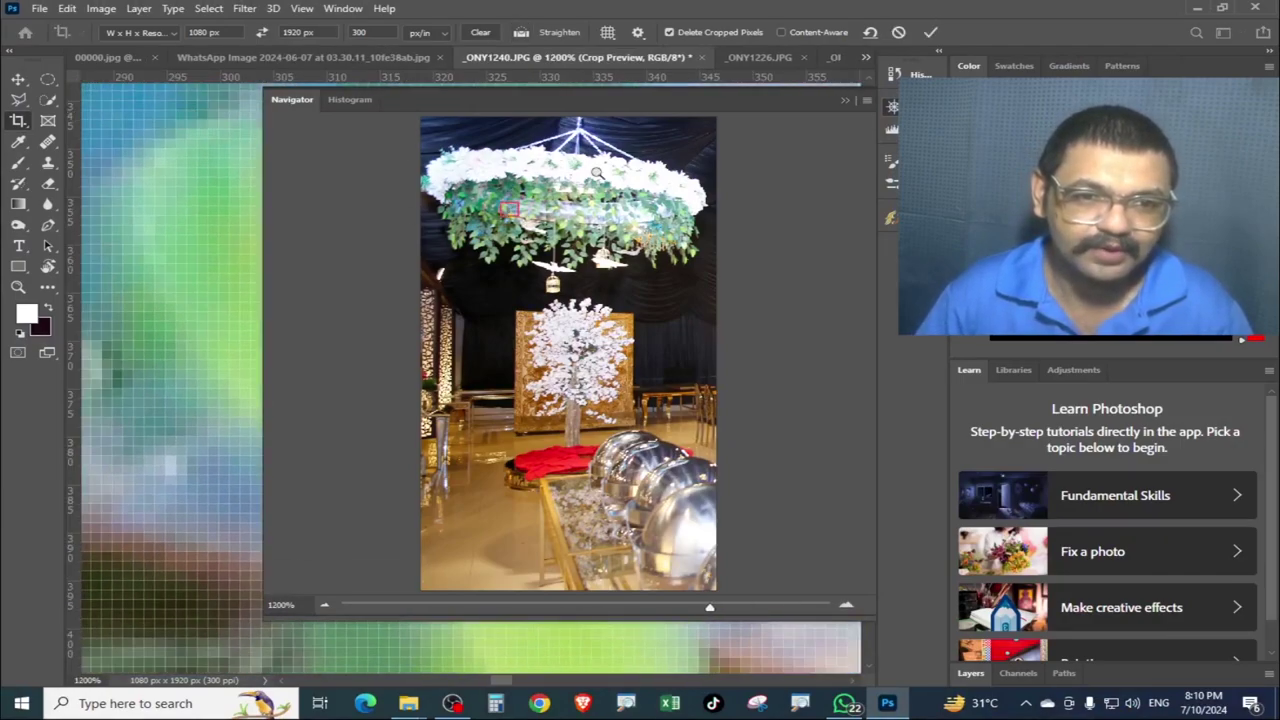
key(ctrl+minus)
key(ctrl+minus)
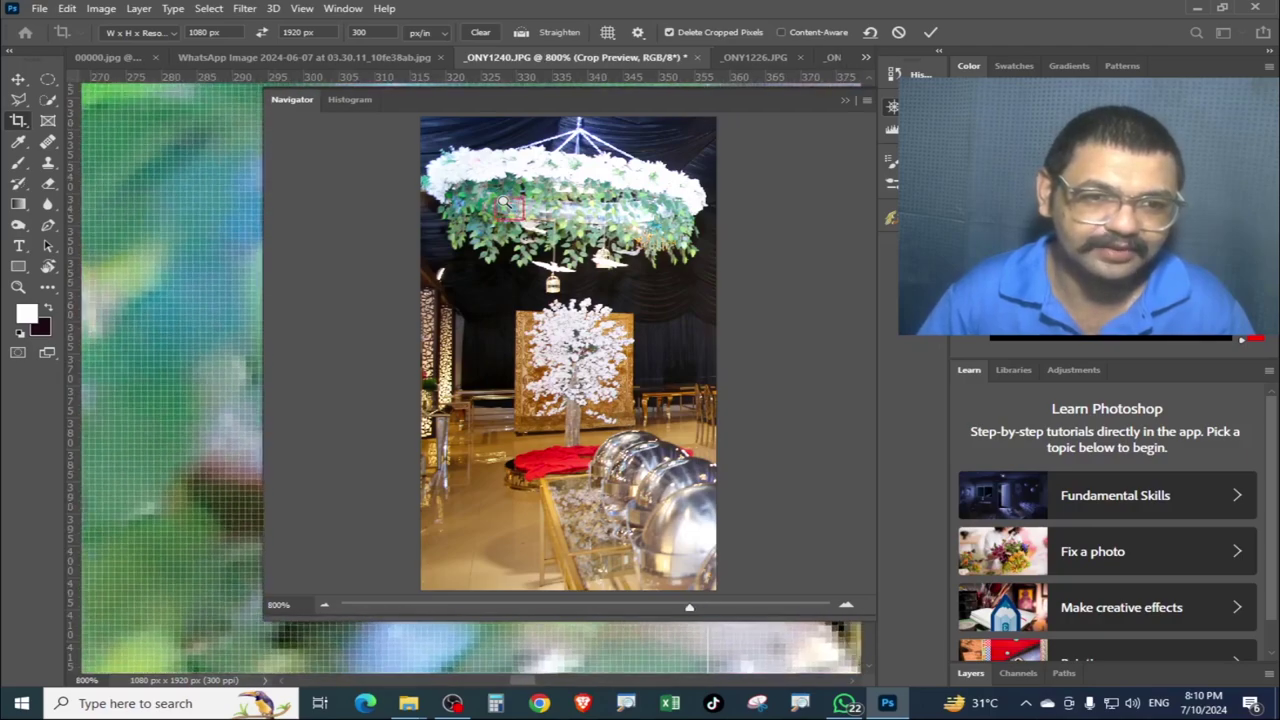
key(ctrl+minus)
key(ctrl+minus)
key(ctrl+minus)
key(ctrl+minus)
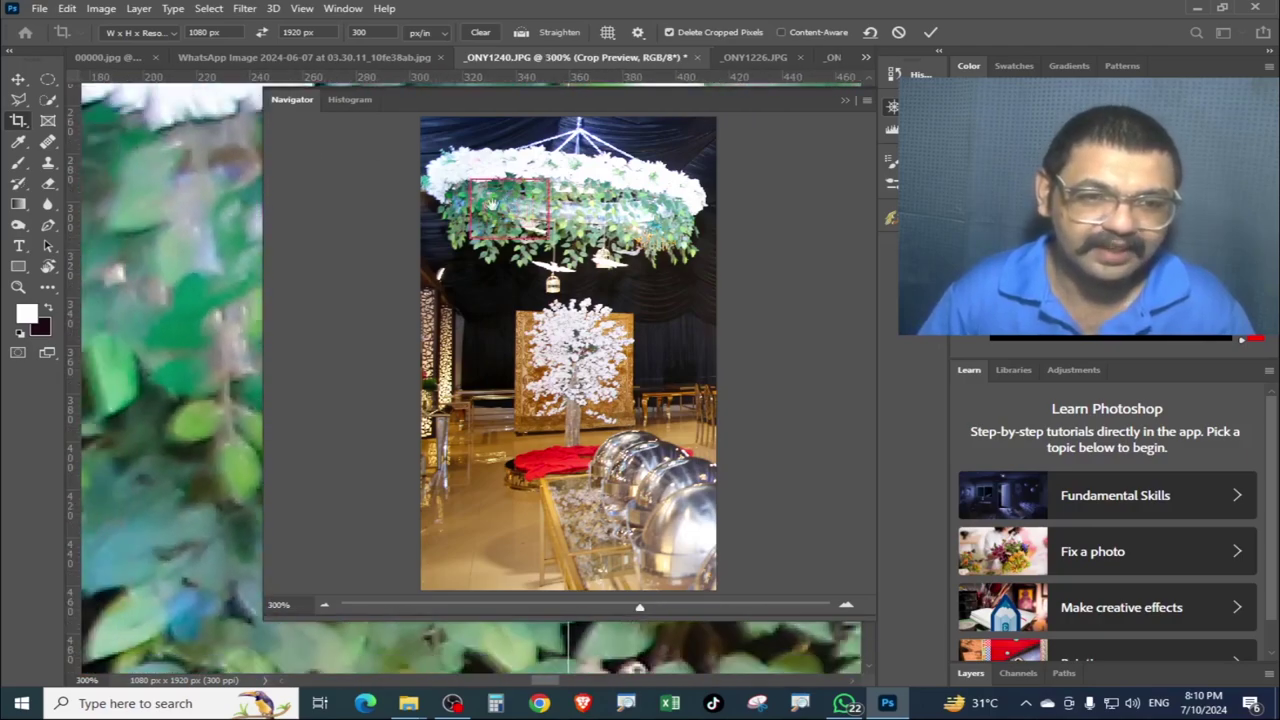
drag(510, 222, 540, 300)
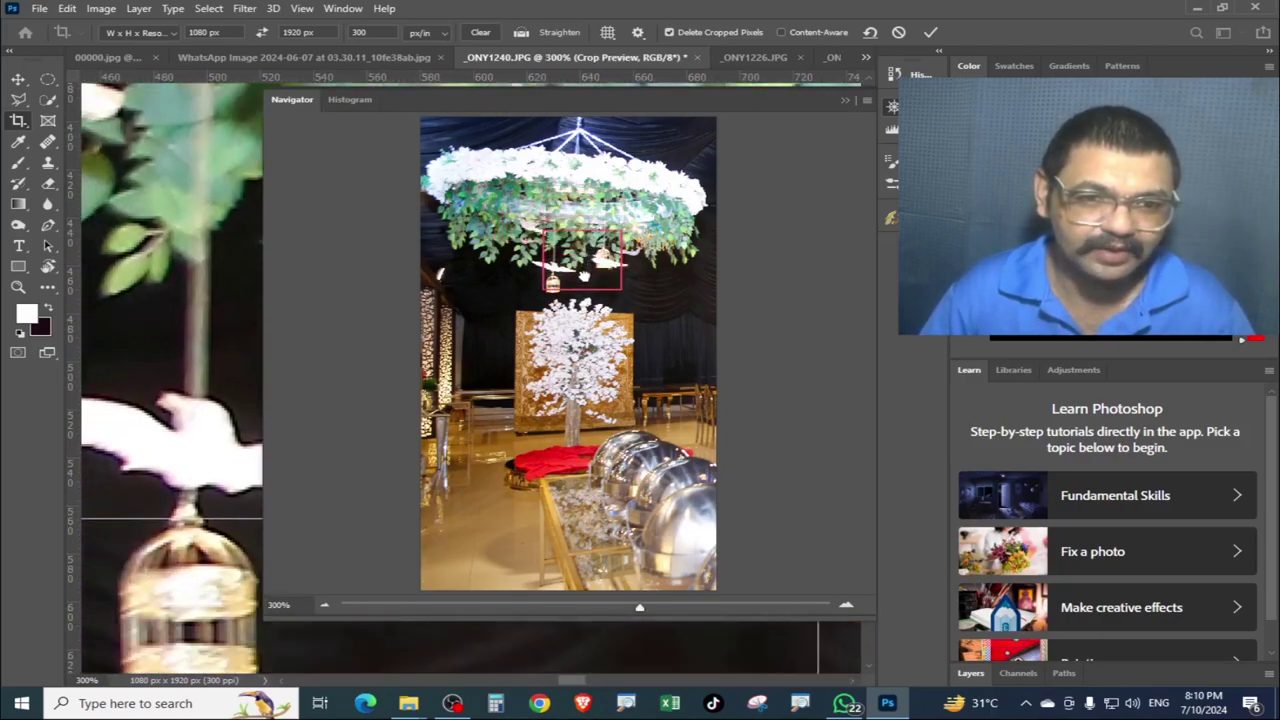
drag(605, 101, 1035, 99)
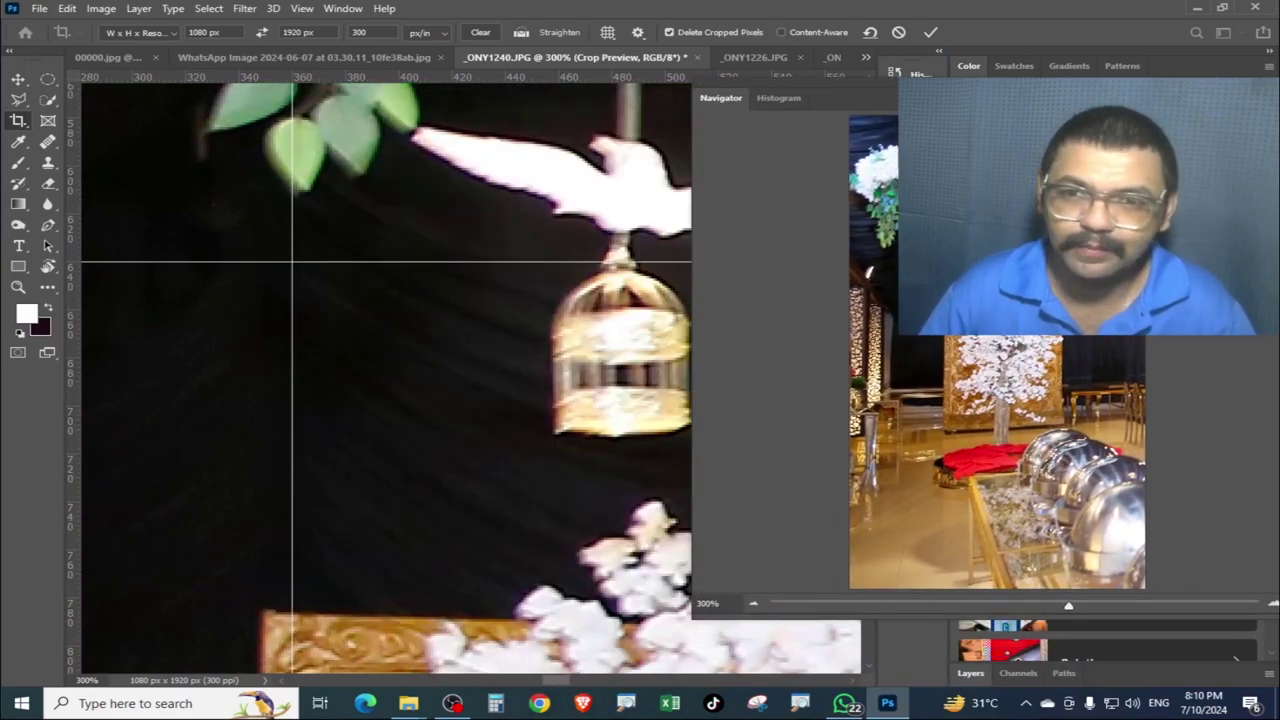
Step: Scroll down to bring the gold stand and white flowers into view
scroll(418, 376, down, 2)
scroll(418, 376, down, 5)
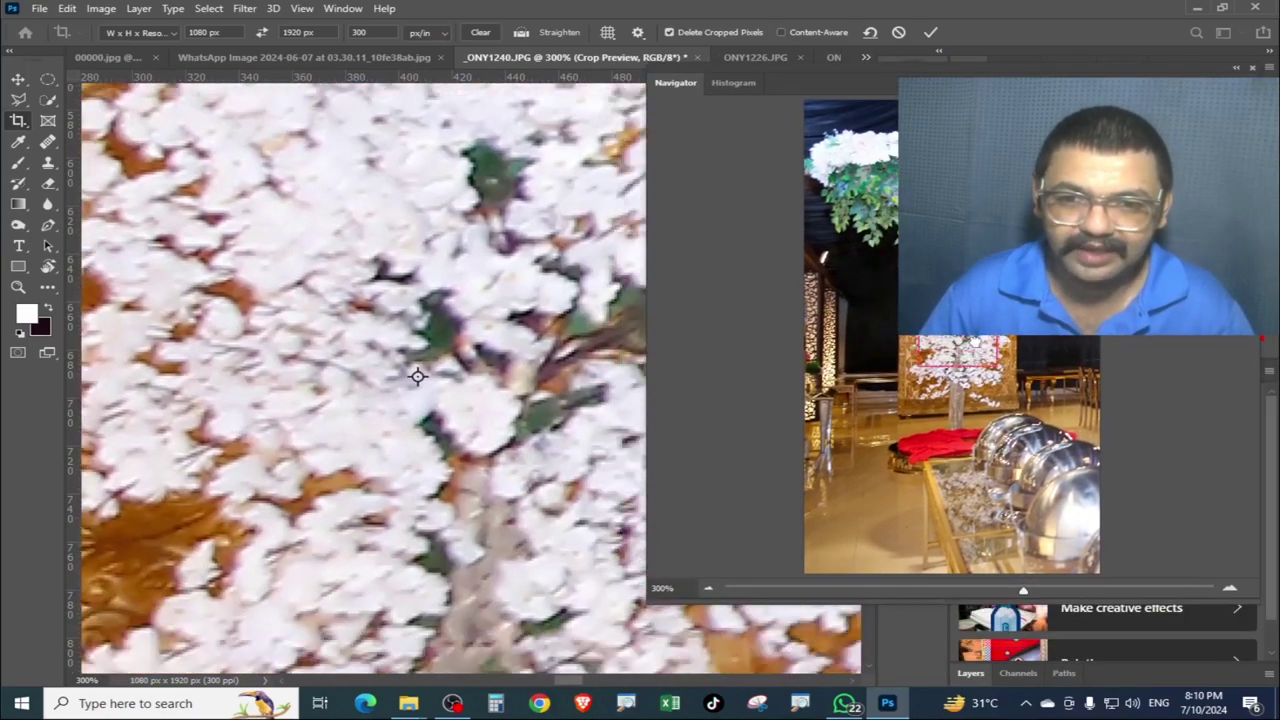
scroll(418, 376, down, 3)
scroll(418, 376, down, 3)
scroll(418, 376, down, 3)
scroll(418, 376, down, 3)
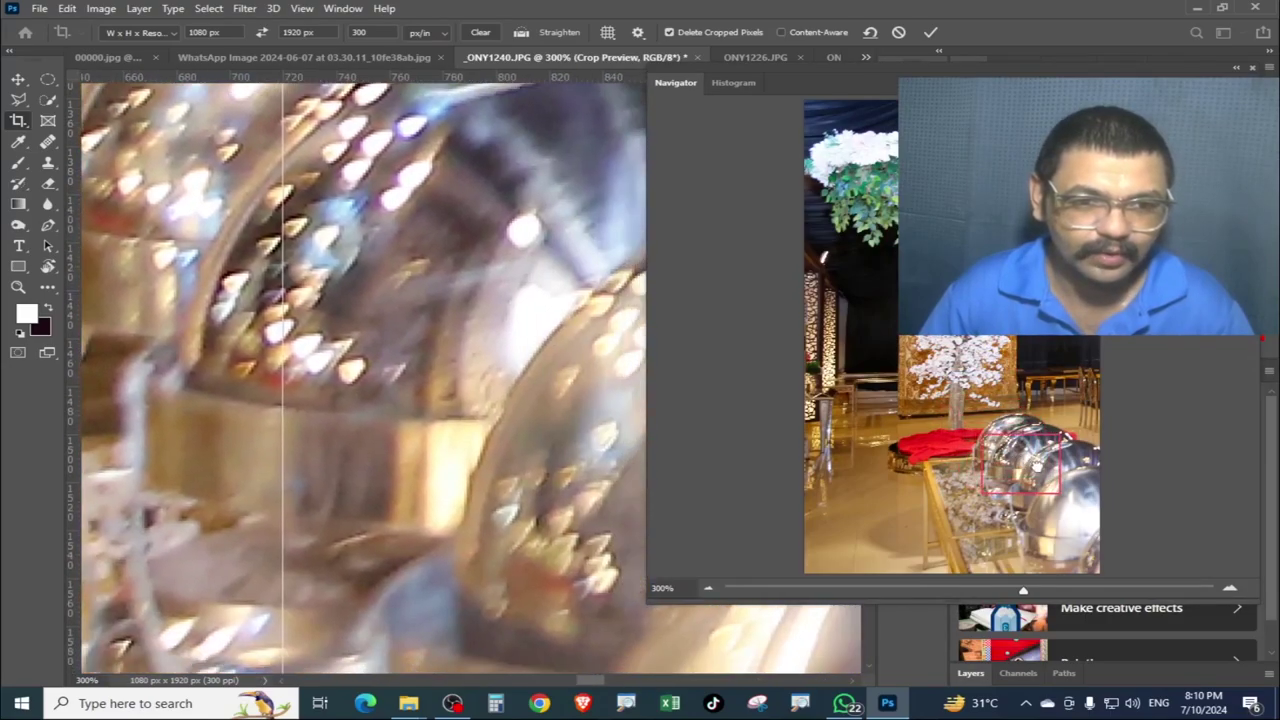
mouse_move(1032, 453)
mouse_down()
mouse_move(1015, 395)
mouse_move(935, 300)
mouse_up()
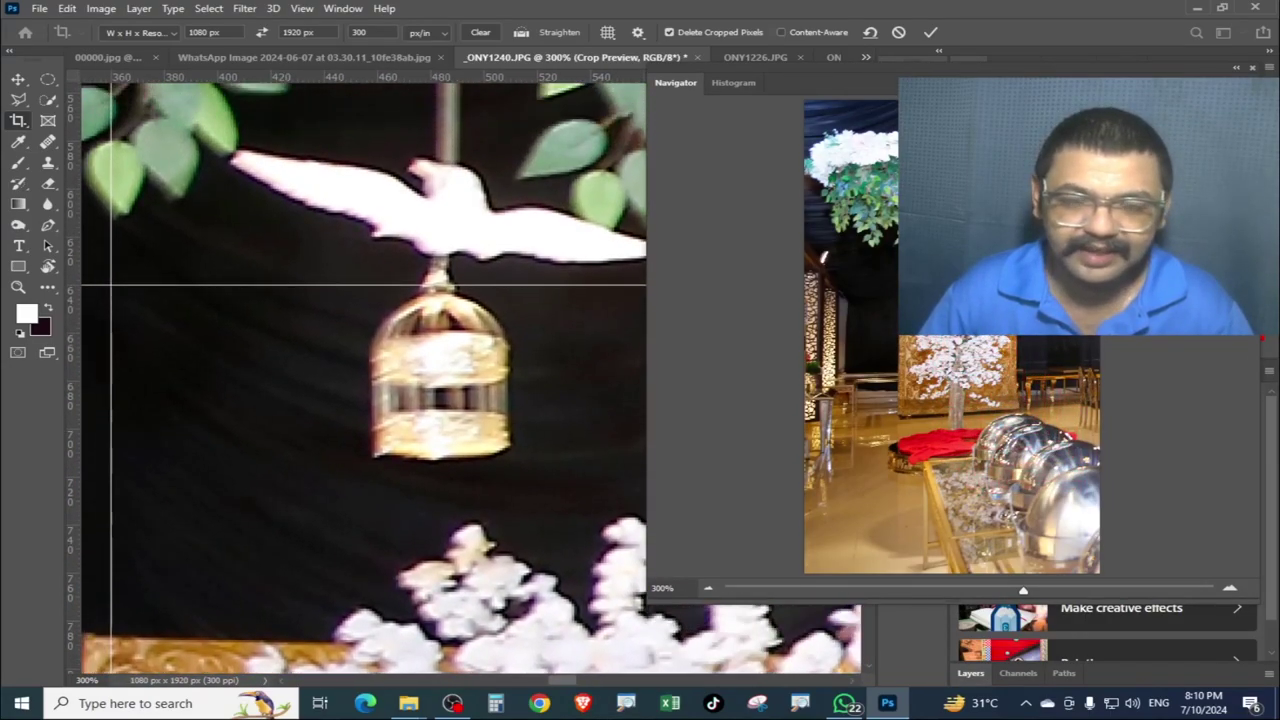
Step: Fit the whole crop preview, then inspect the white flower tree at 100%
key(ctrl+0)
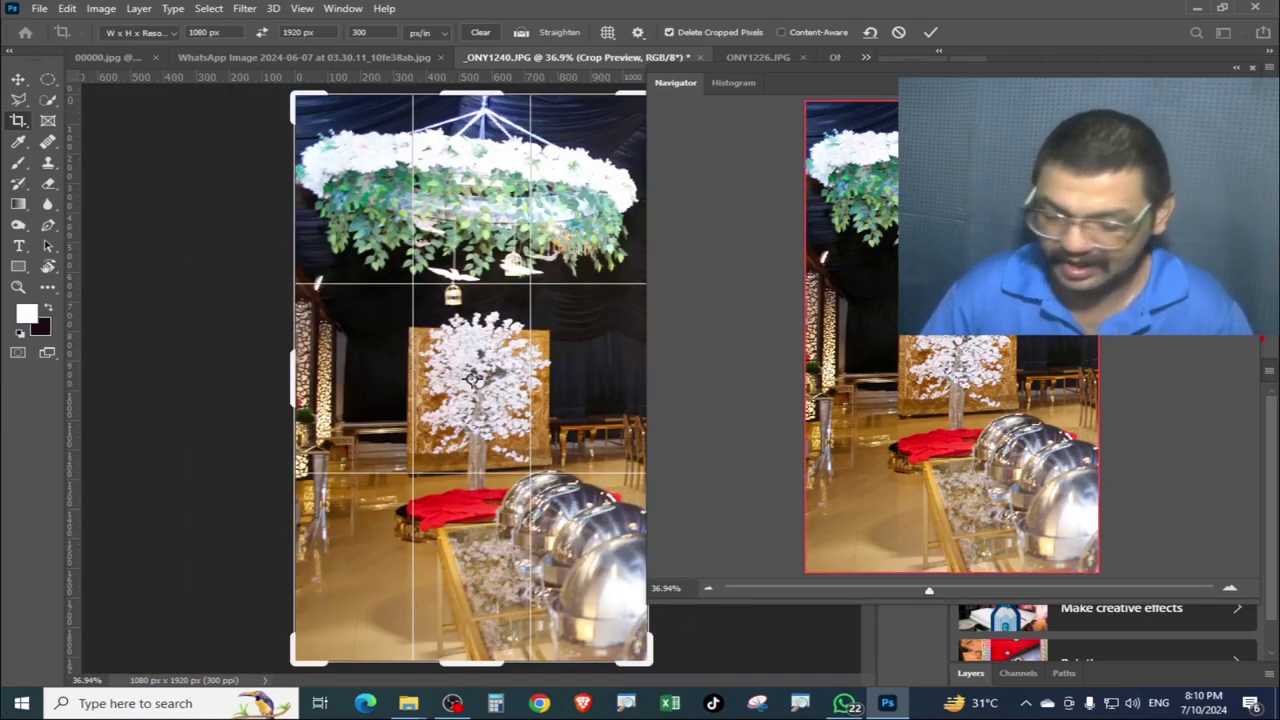
key(ctrl+1)
scroll(472, 378, up, 3)
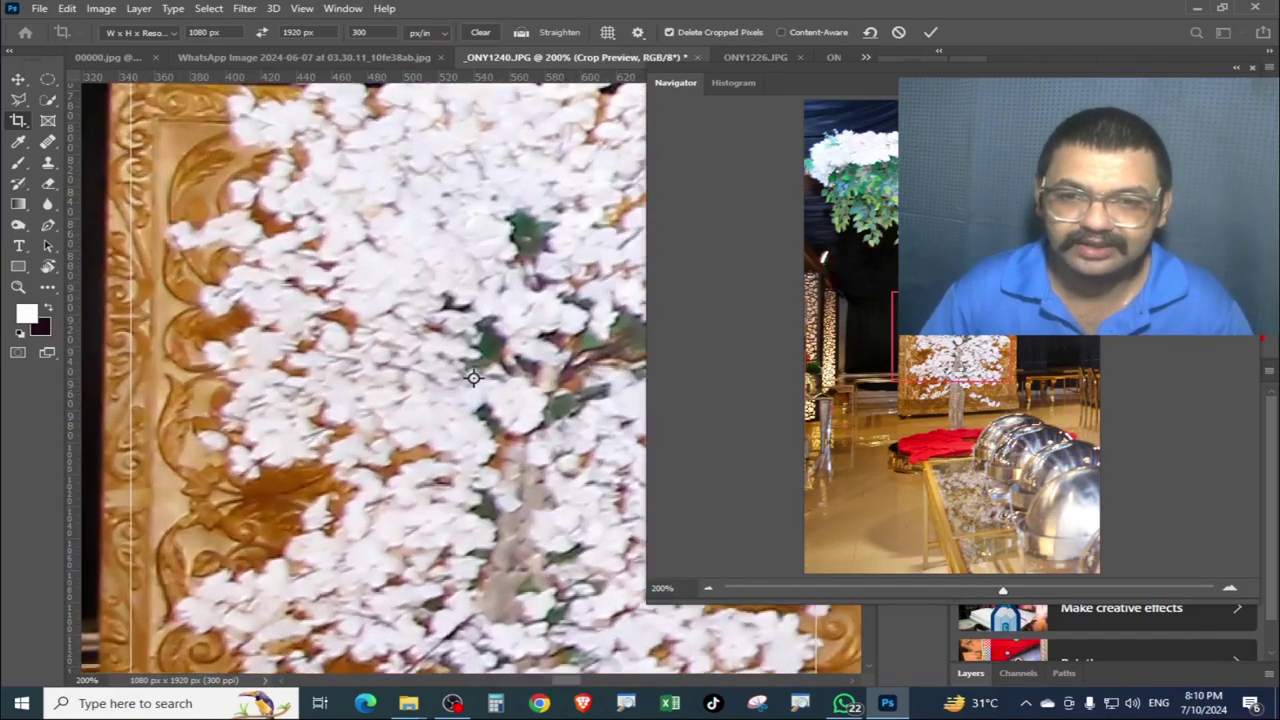
scroll(472, 378, up, 3)
scroll(474, 378, up, 3)
scroll(479, 378, up, 2)
scroll(486, 377, up, 3)
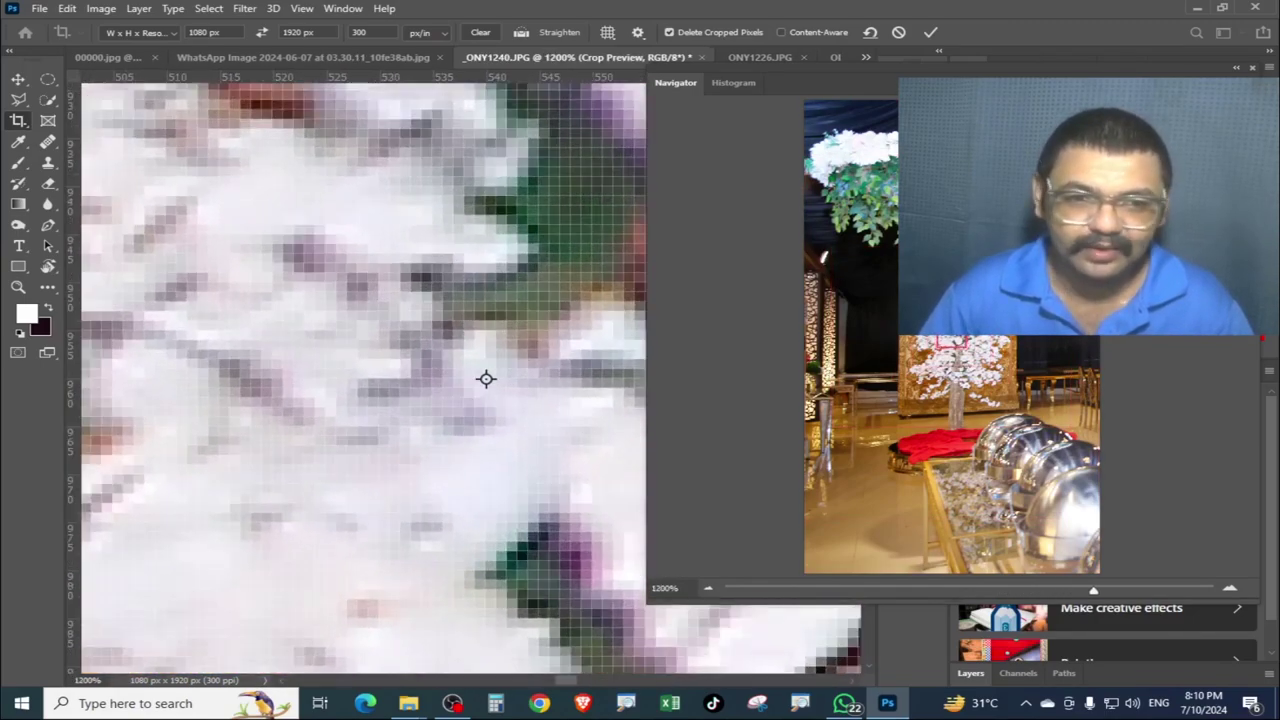
scroll(509, 377, up, 3)
scroll(625, 378, up, 3)
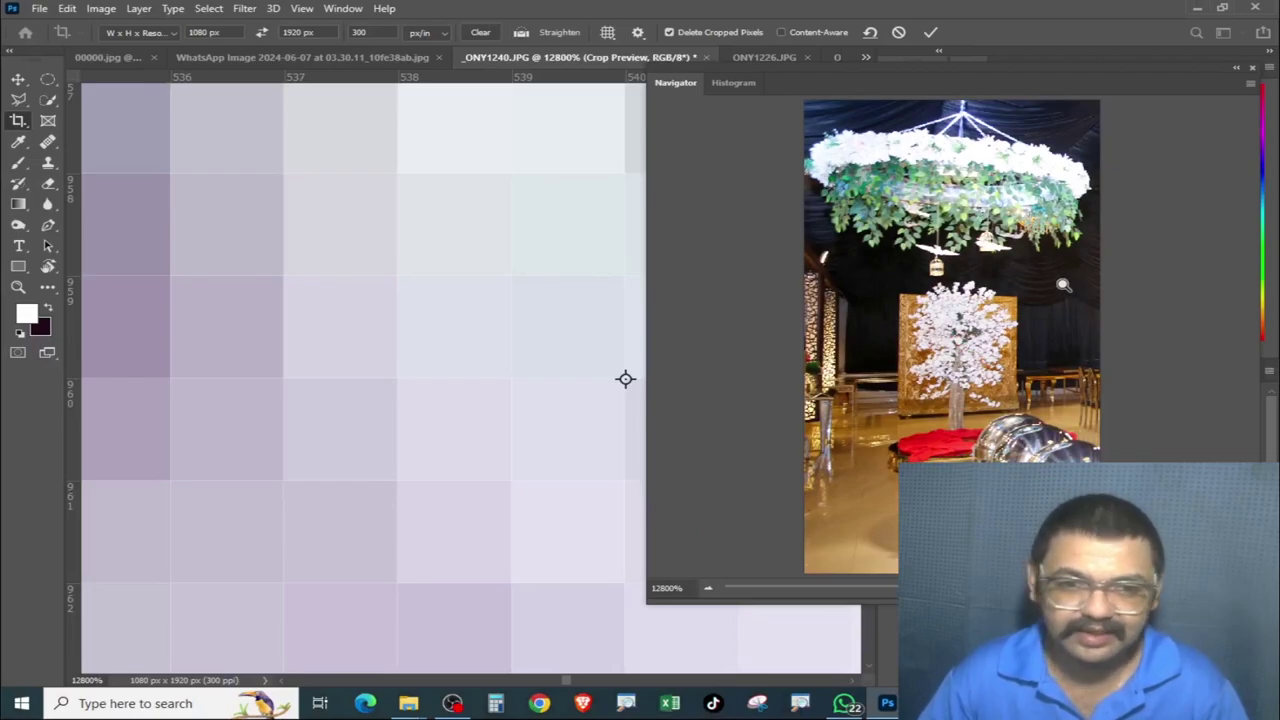
Step: Scroll back to the birdcage and dove, then switch to the WhatsApp selfie image
scroll(516, 352, down, 3)
scroll(516, 352, down, 3)
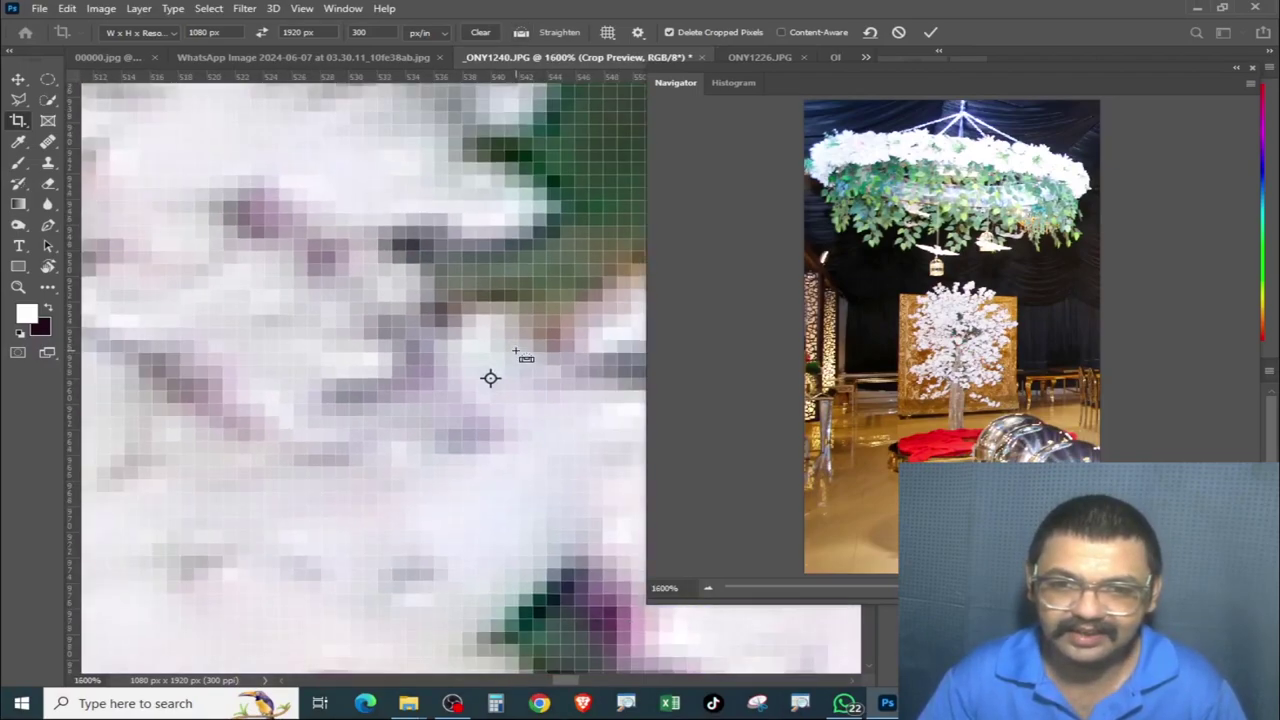
scroll(516, 352, down, 3)
scroll(516, 352, down, 2)
scroll(516, 352, down, 2)
scroll(516, 352, down, 2)
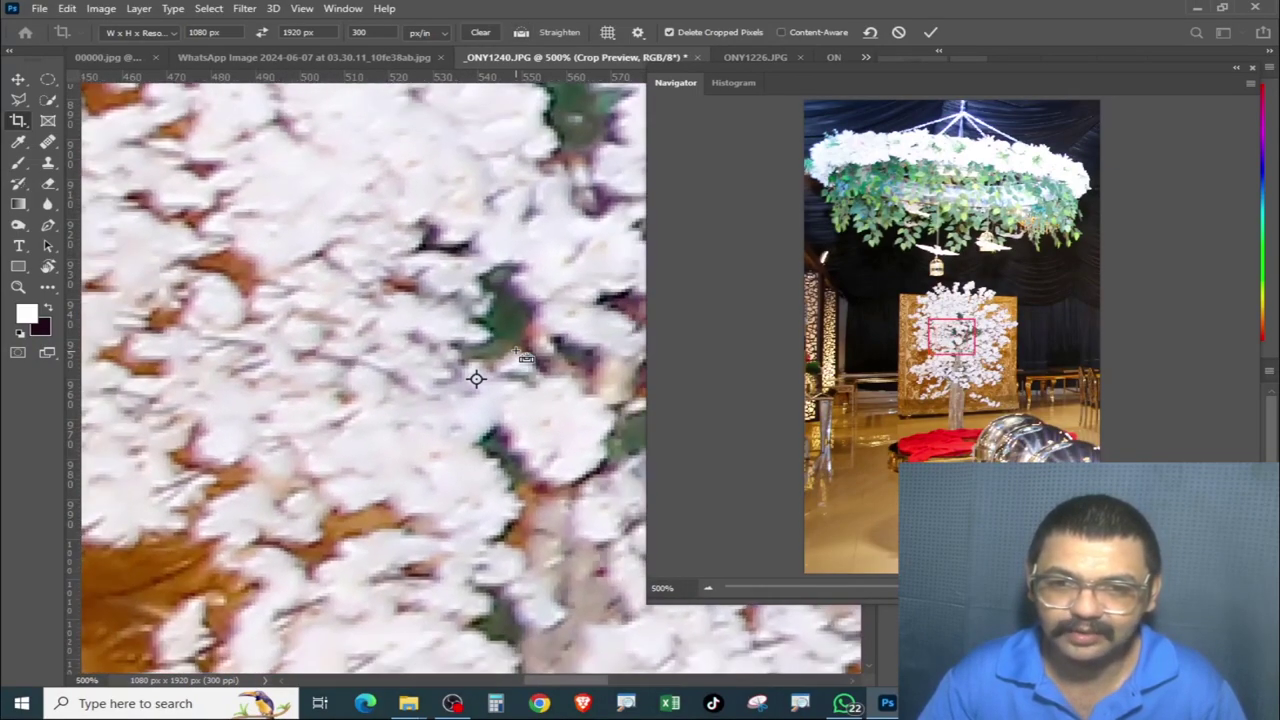
mouse_move(964, 322)
mouse_down()
mouse_move(955, 262)
mouse_move(896, 190)
mouse_up()
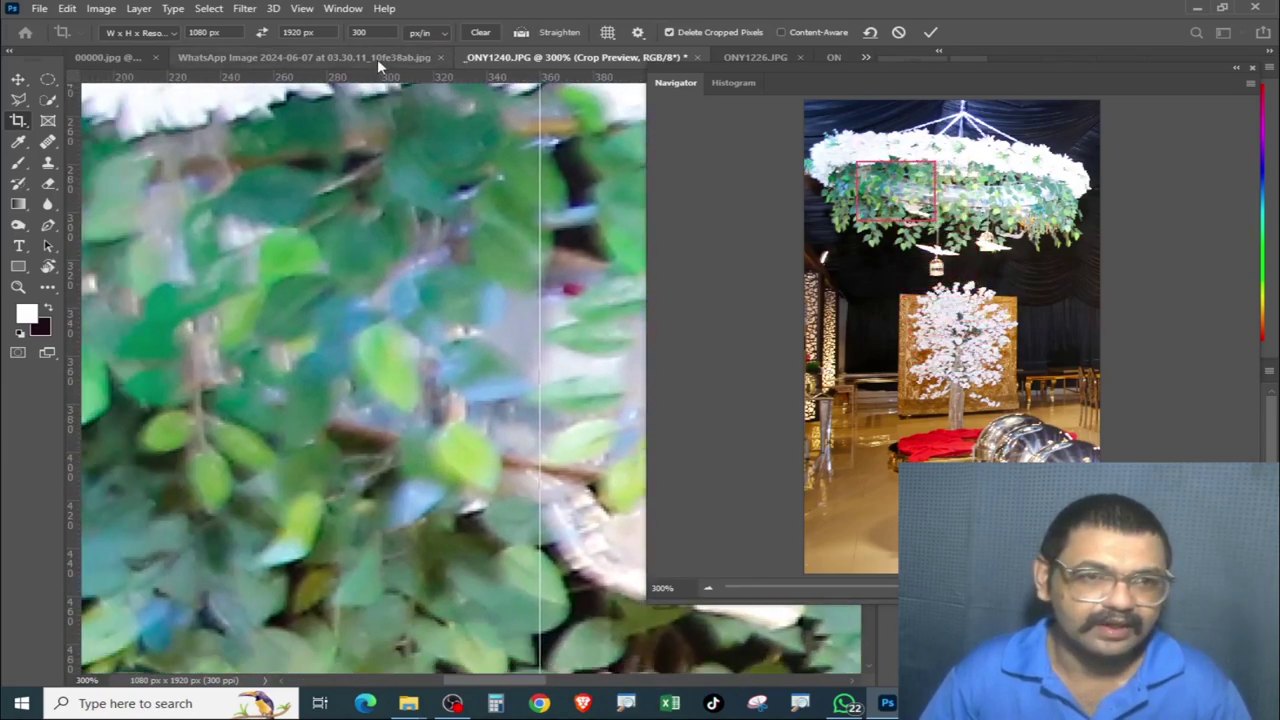
click(377, 59)
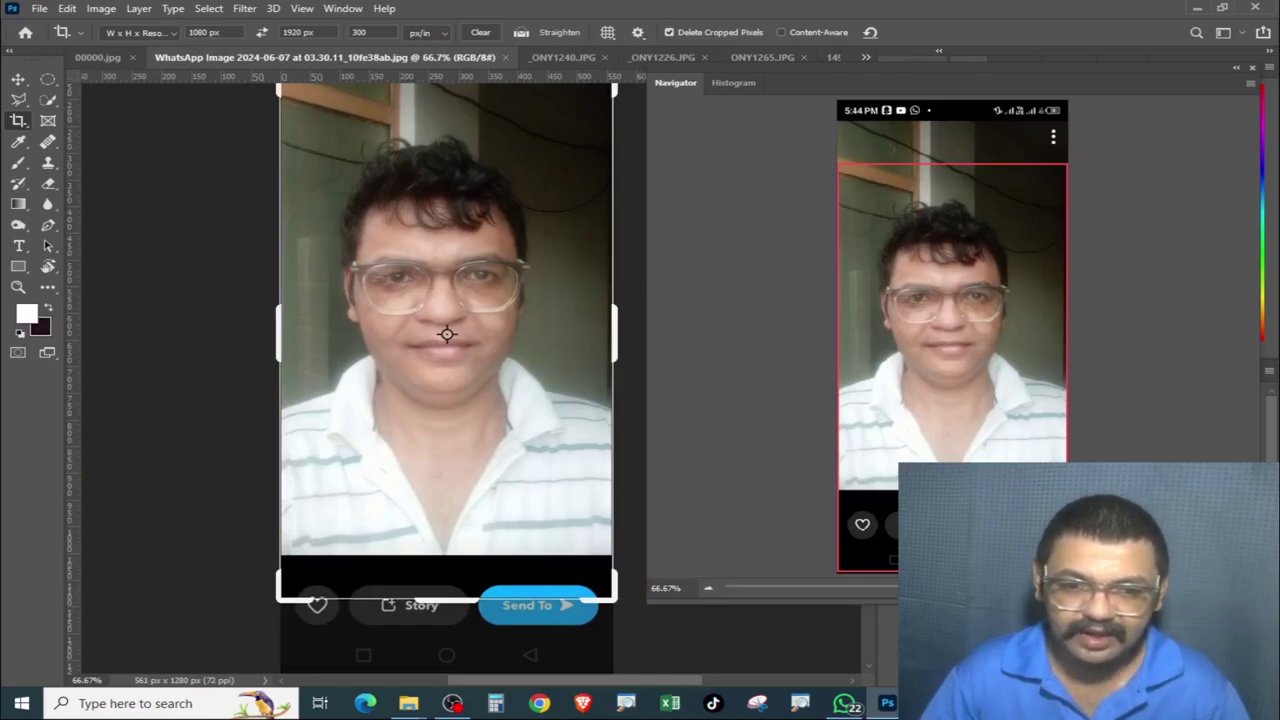
scroll(445, 332, up, 1)
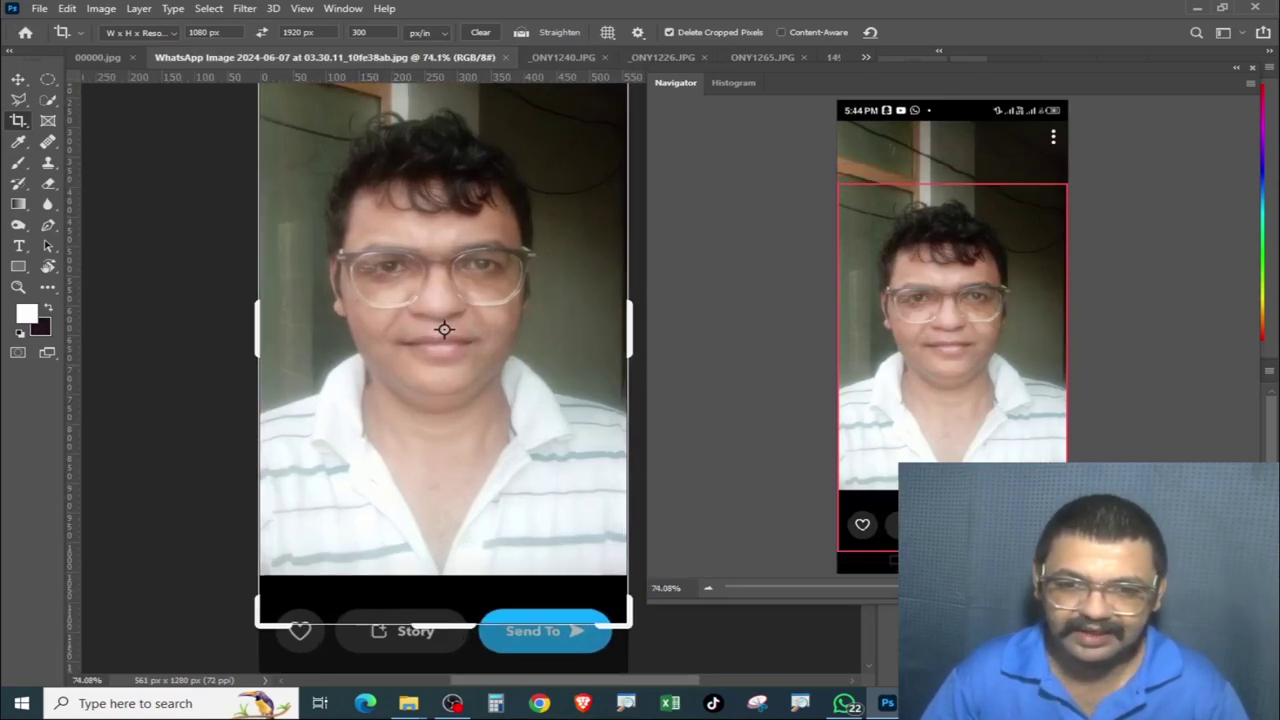
scroll(443, 331, up, 2)
scroll(430, 300, up, 2)
scroll(426, 297, up, 2)
scroll(409, 266, up, 2)
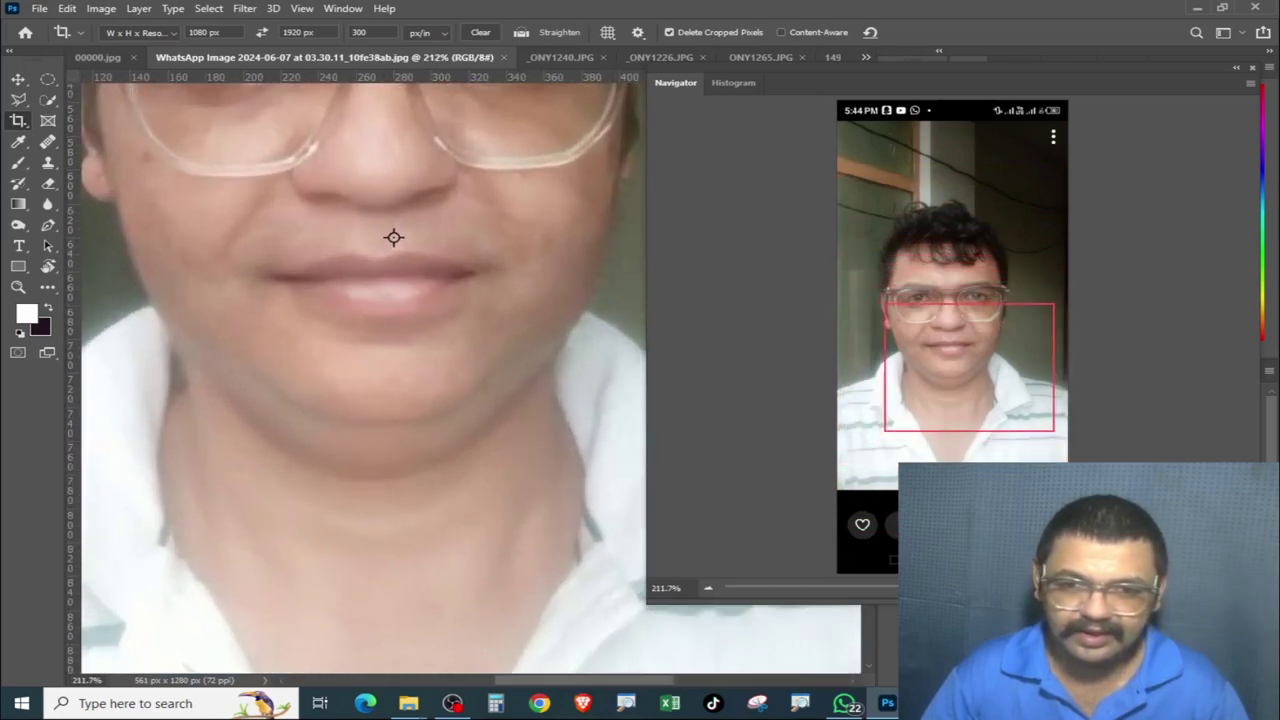
mouse_move(993, 355)
mouse_down()
mouse_move(970, 494)
mouse_move(1007, 498)
mouse_move(947, 498)
mouse_up()
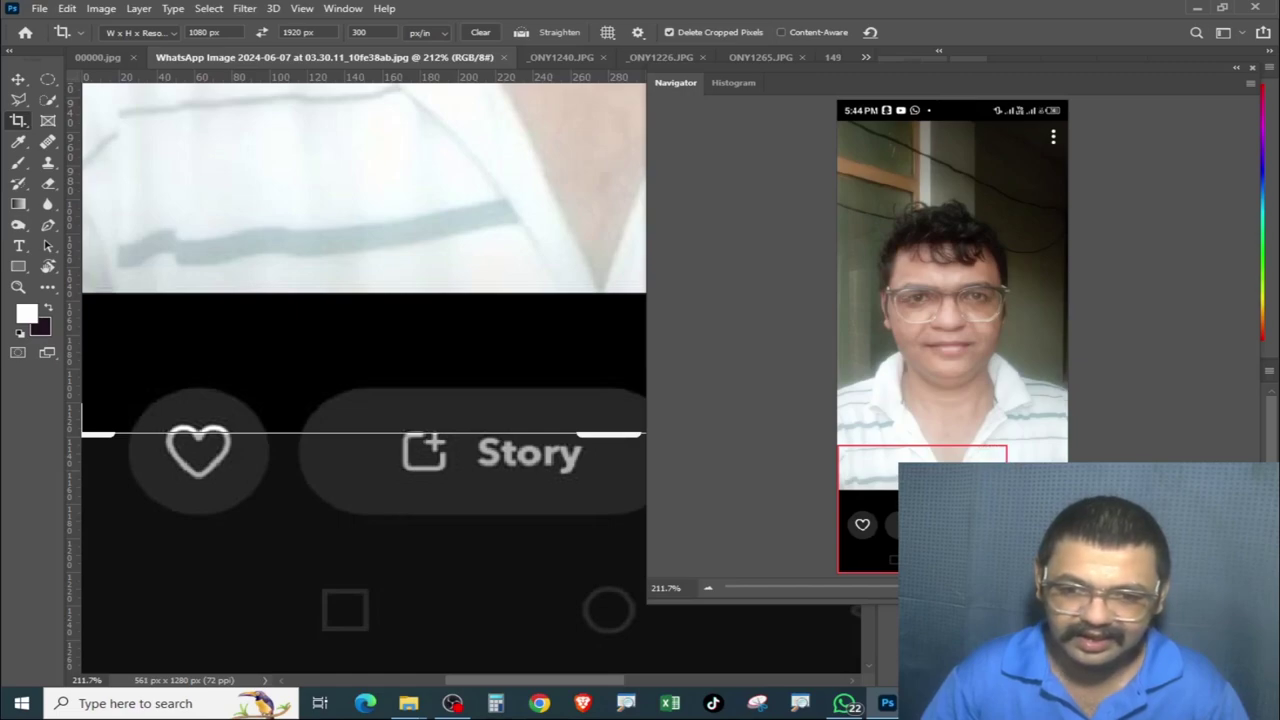
scroll(947, 498, up, 3)
mouse_move(940, 531)
mouse_down()
mouse_move(892, 408)
mouse_move(925, 540)
mouse_up()
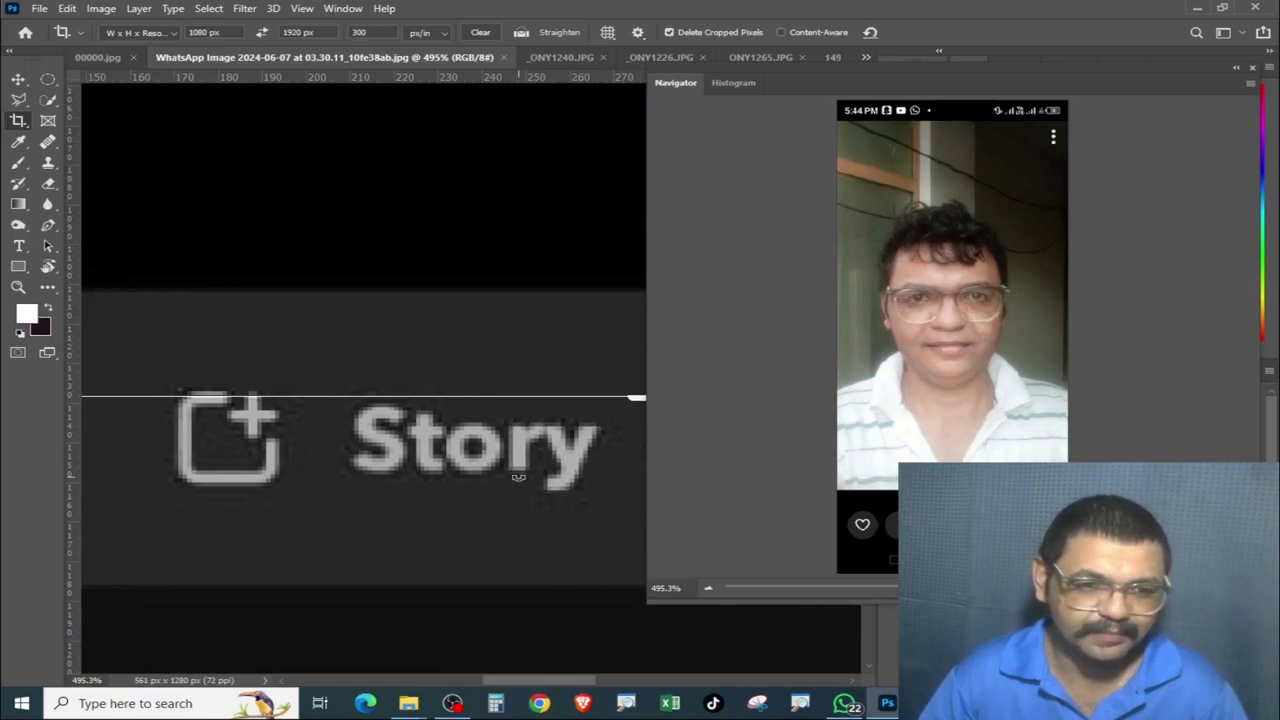
scroll(518, 477, up, 1)
scroll(518, 477, up, 2)
scroll(518, 477, up, 1)
scroll(518, 477, up, 2)
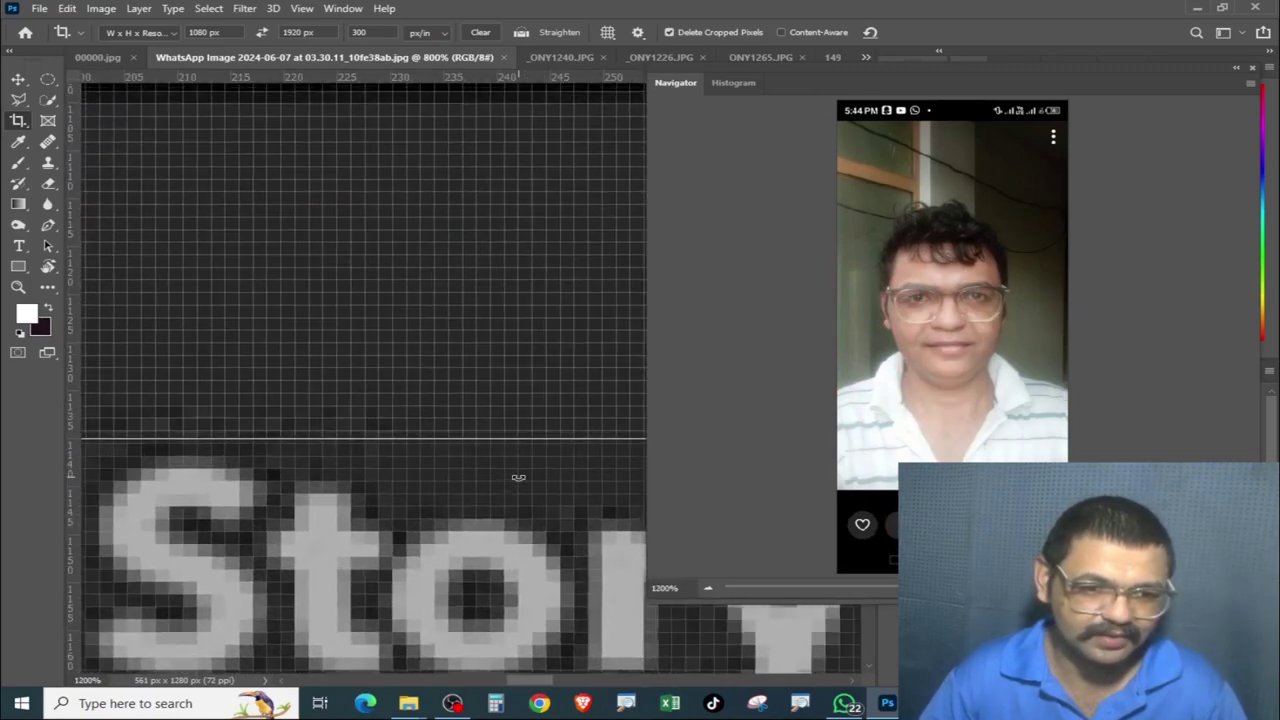
scroll(518, 477, up, 2)
scroll(518, 477, up, 2)
drag(460, 349, 455, 460)
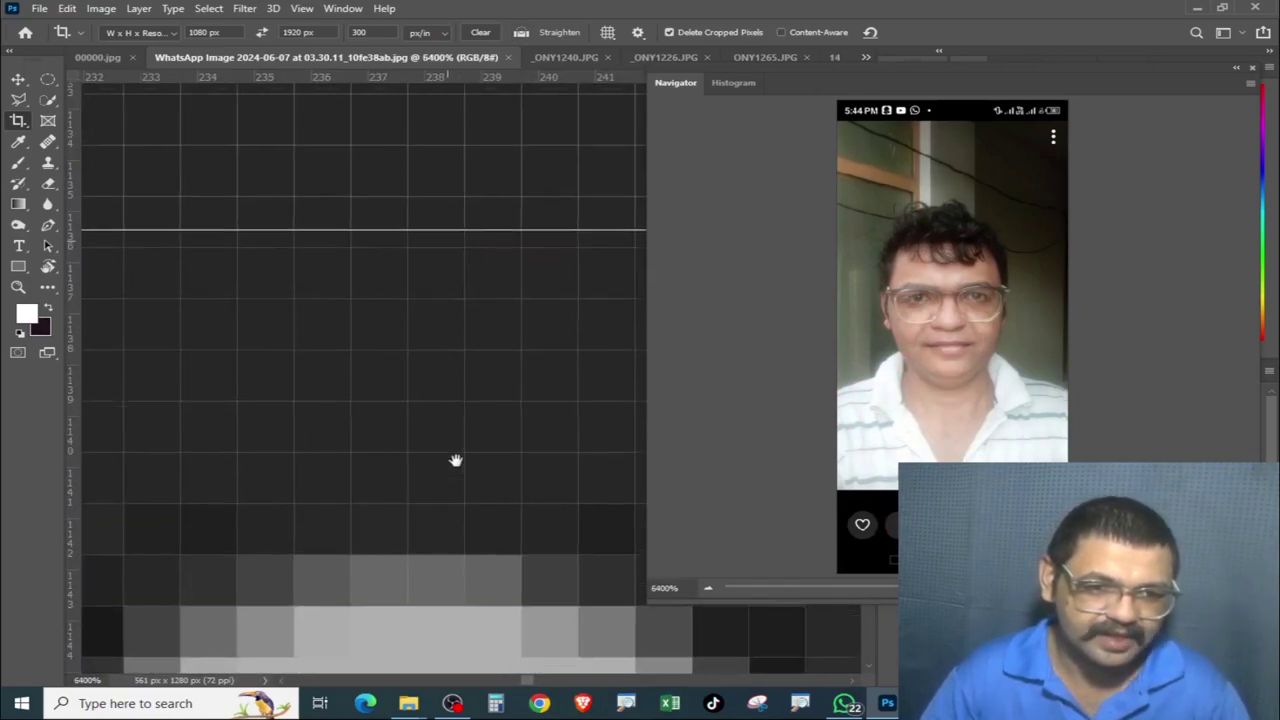
scroll(455, 460, down, 3)
scroll(443, 374, down, 2)
scroll(440, 346, up, 1)
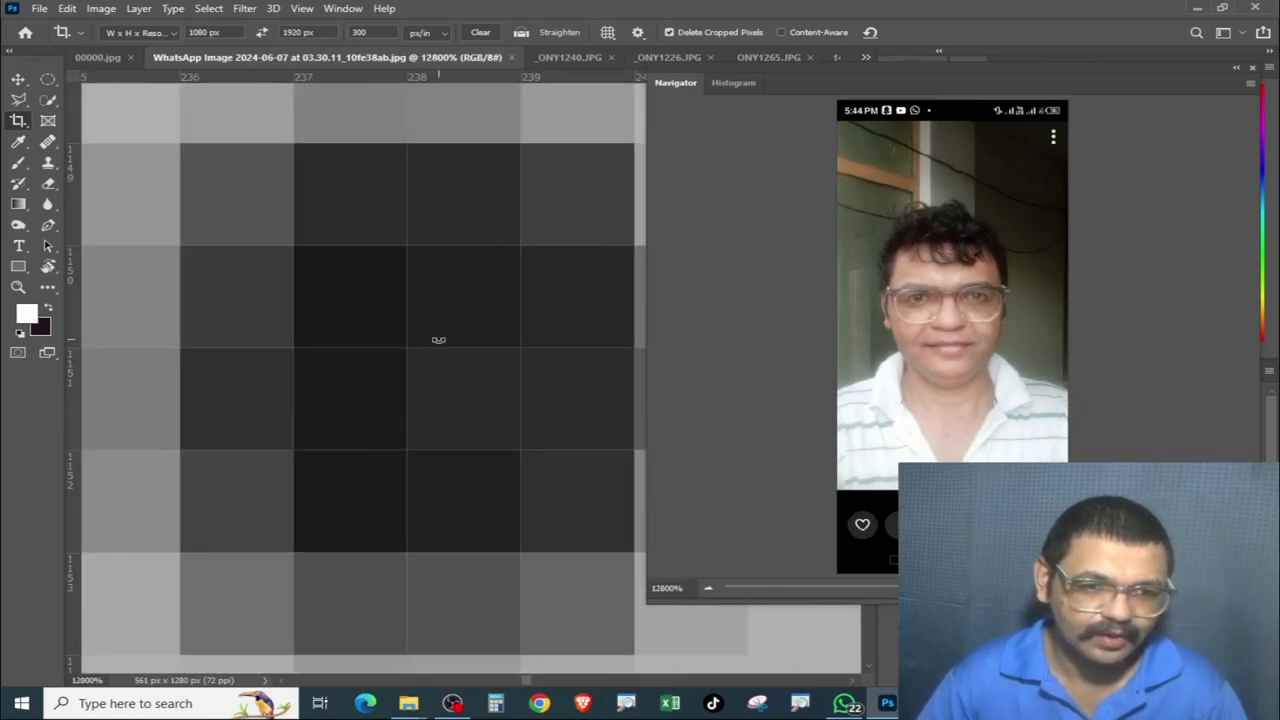
scroll(398, 449, left, 1)
scroll(414, 363, left, 2)
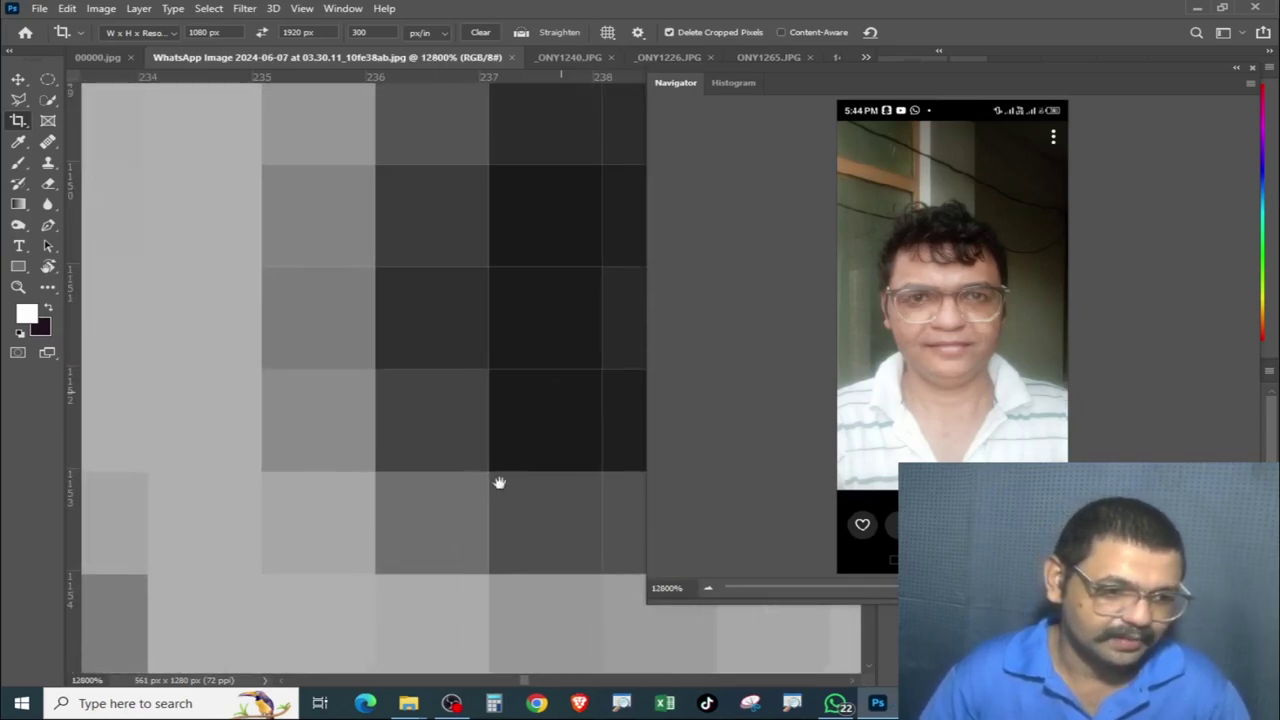
scroll(500, 486, left, 1)
scroll(177, 551, right, 1)
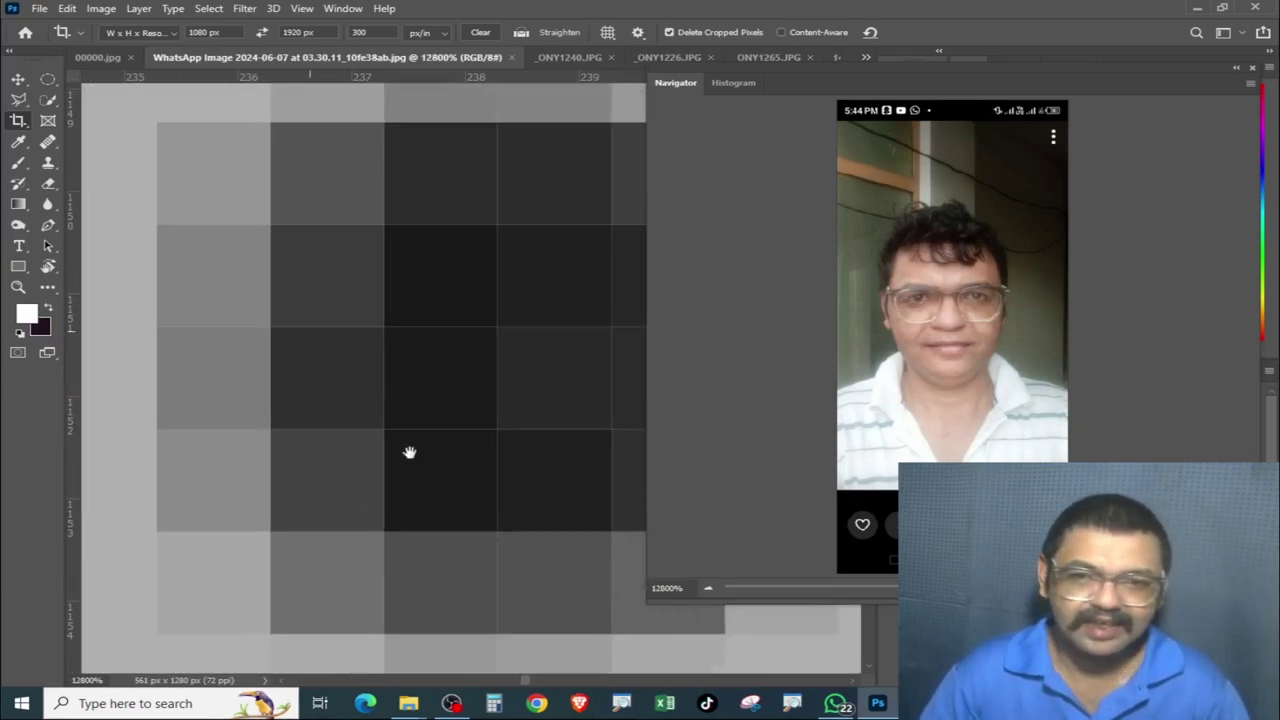
scroll(363, 311, up, 2)
scroll(430, 390, down, 3)
scroll(626, 506, up, 2)
scroll(626, 506, down, 1)
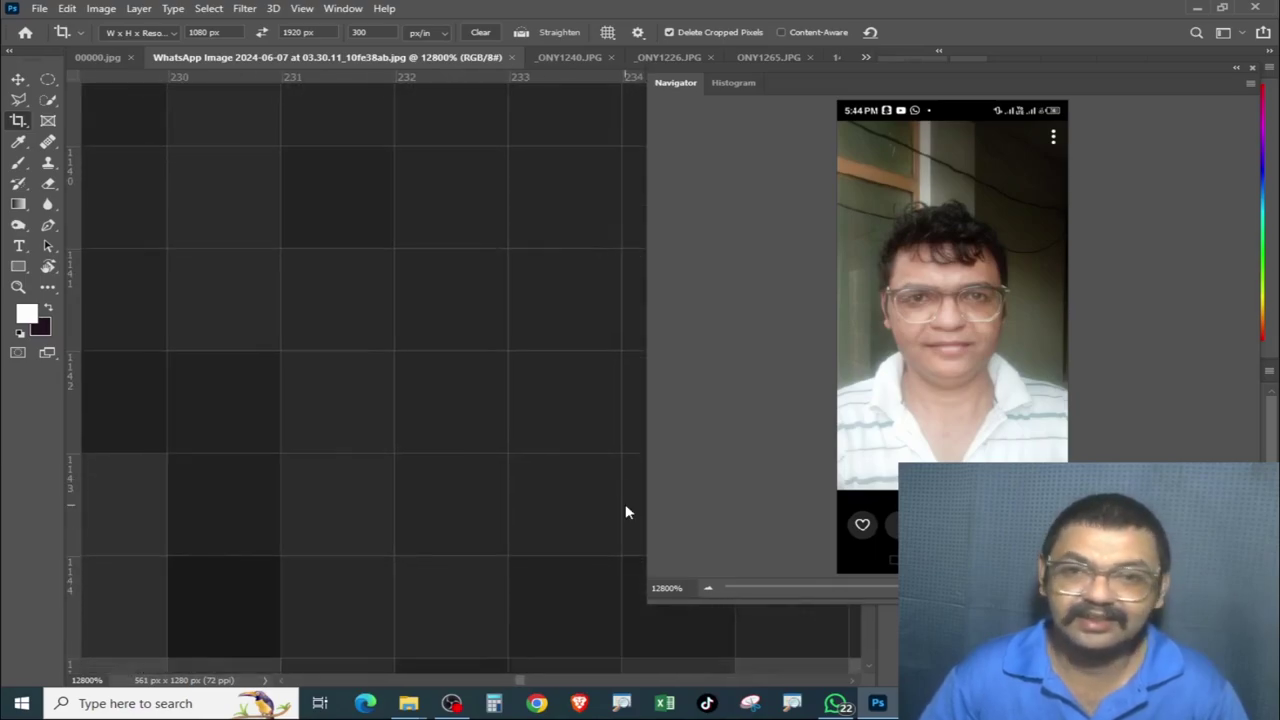
scroll(625, 505, down, 1)
scroll(625, 505, down, 5)
scroll(625, 505, down, 1)
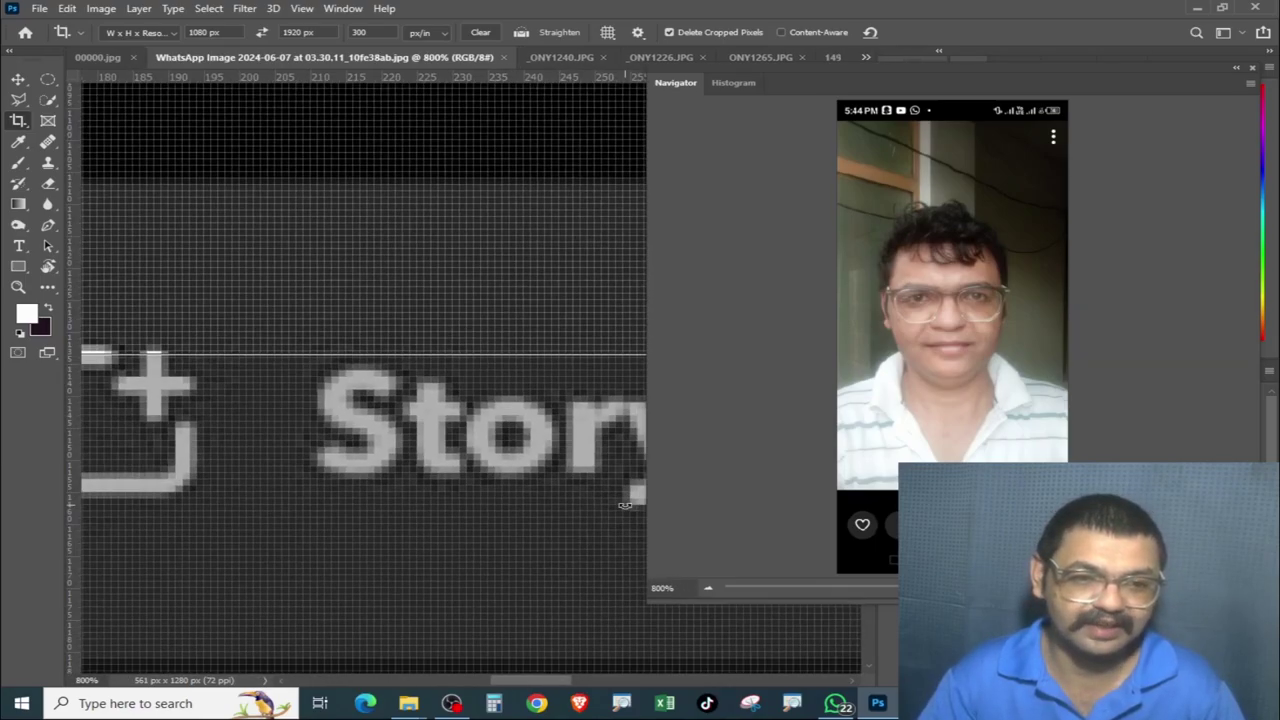
scroll(625, 505, down, 1)
scroll(625, 505, down, 1)
scroll(625, 505, down, 2)
scroll(625, 505, down, 3)
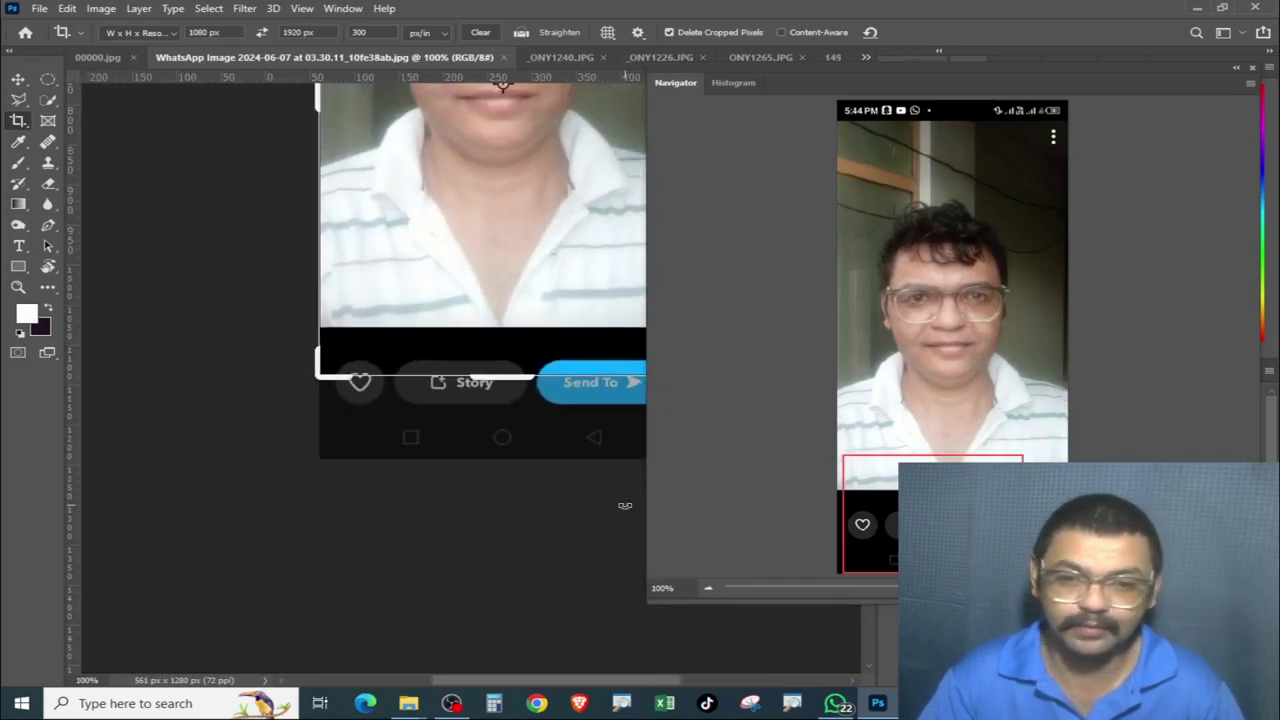
scroll(625, 505, down, 1)
scroll(625, 505, down, 2)
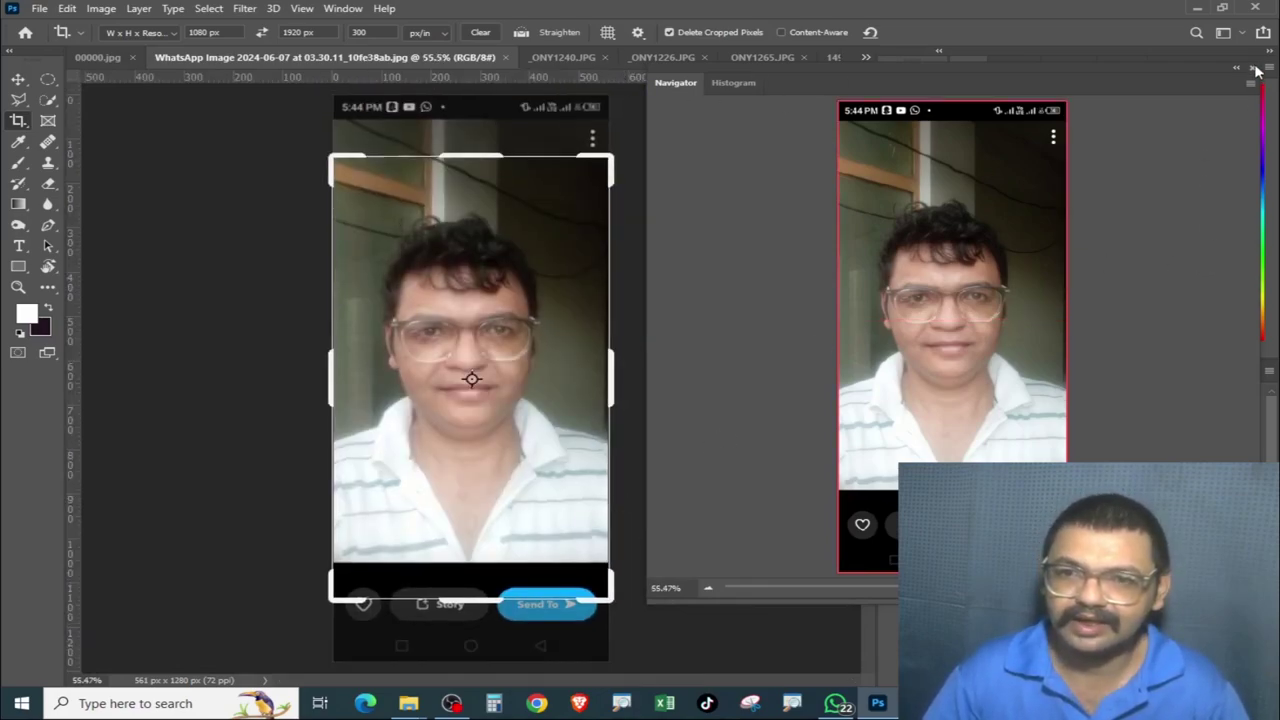
Step: Close the Navigator panel and set the Crop tool to a free ratio
click(1254, 68)
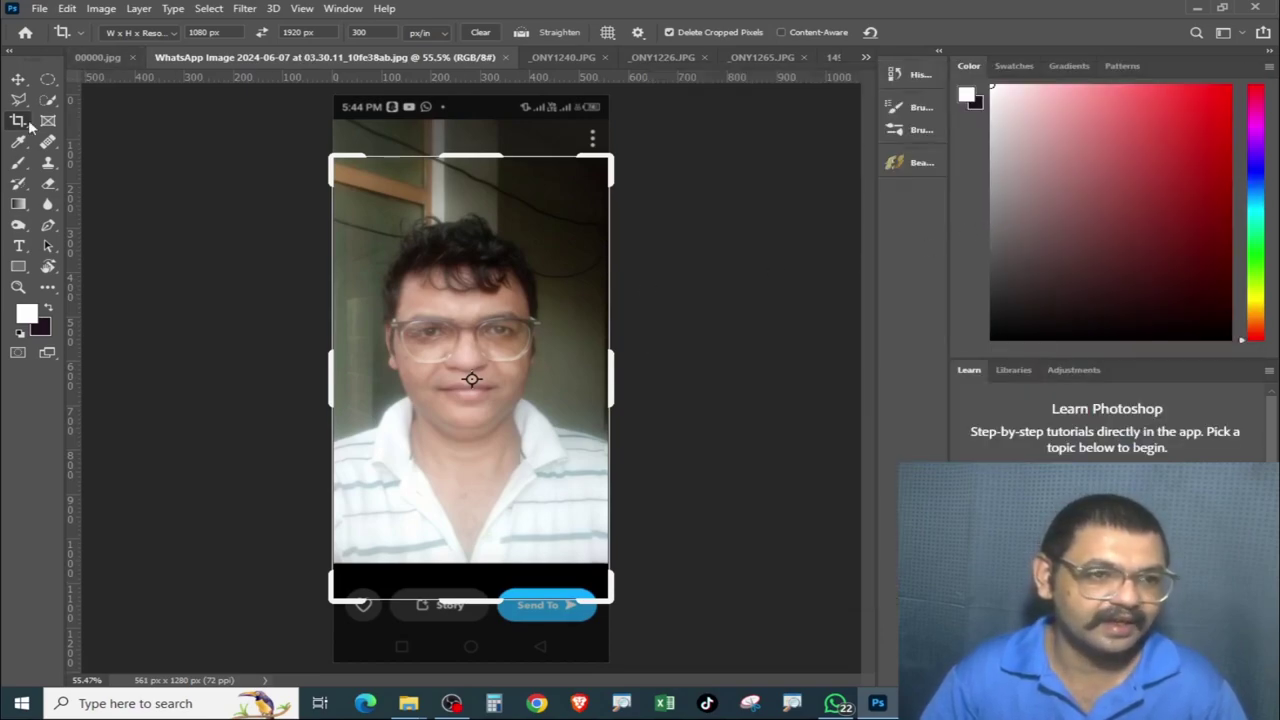
click(165, 35)
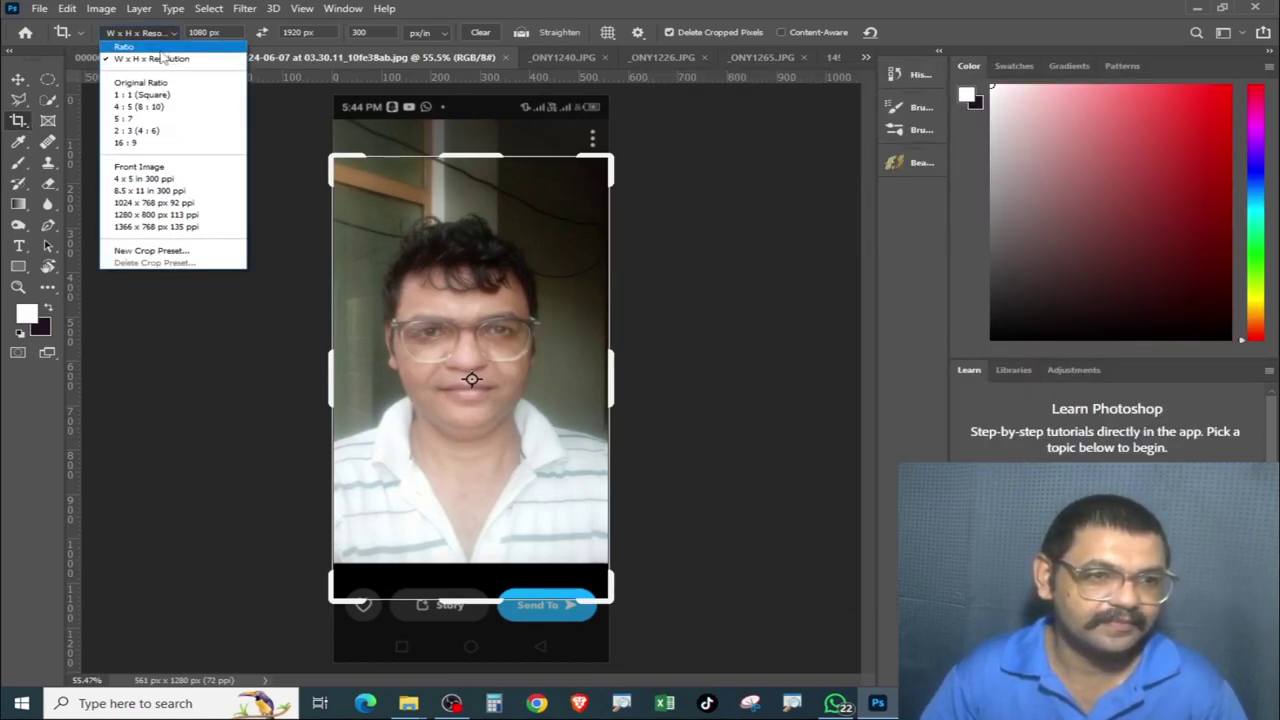
click(163, 47)
click(168, 35)
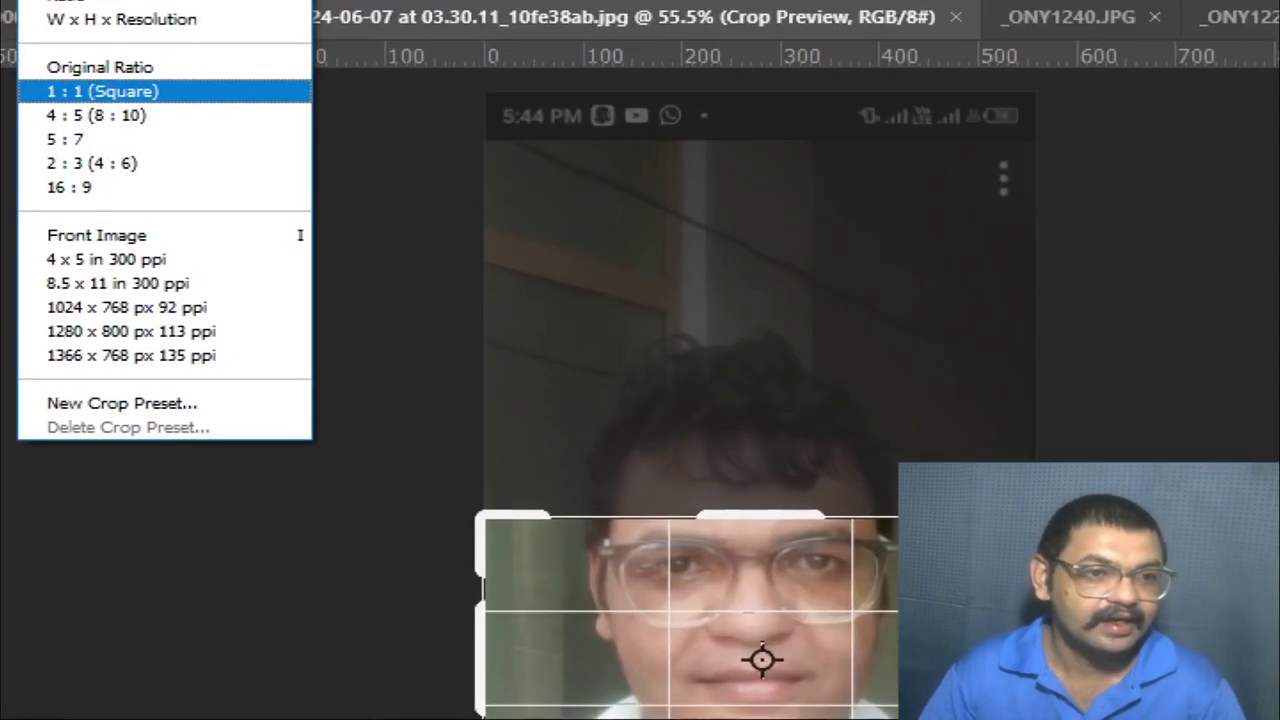
drag(180, 95, 228, 48)
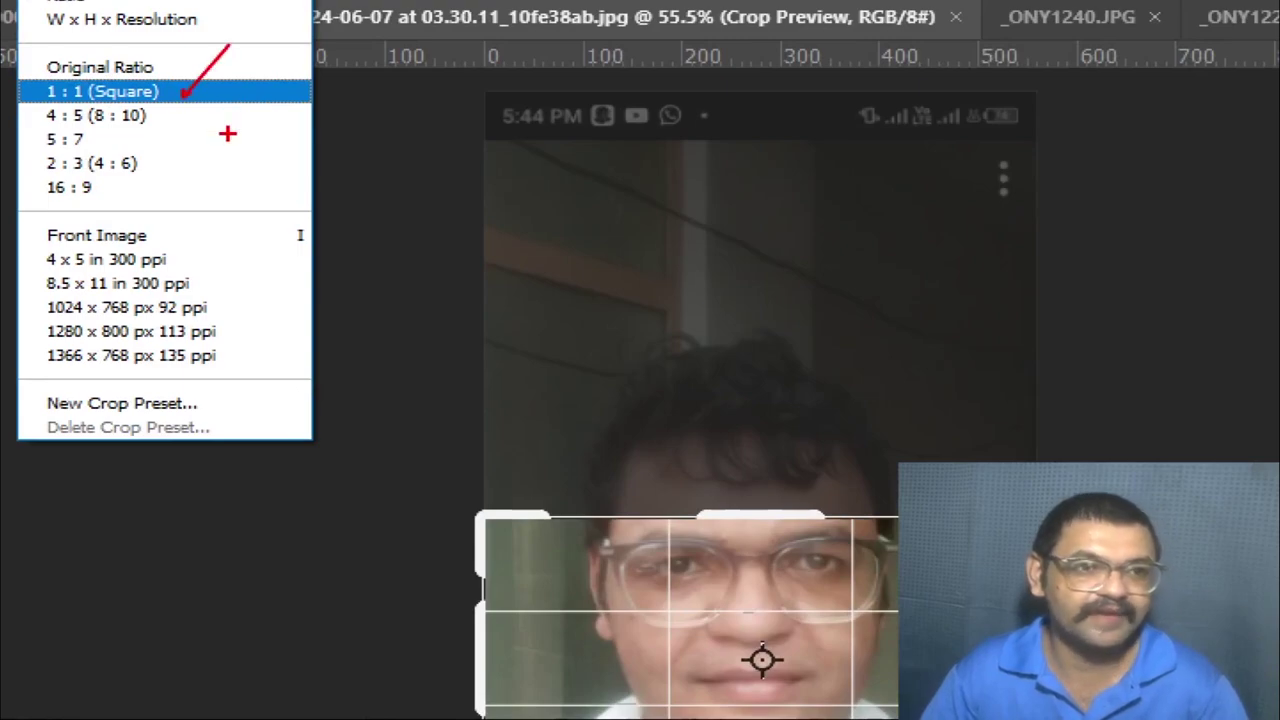
key(Escape)
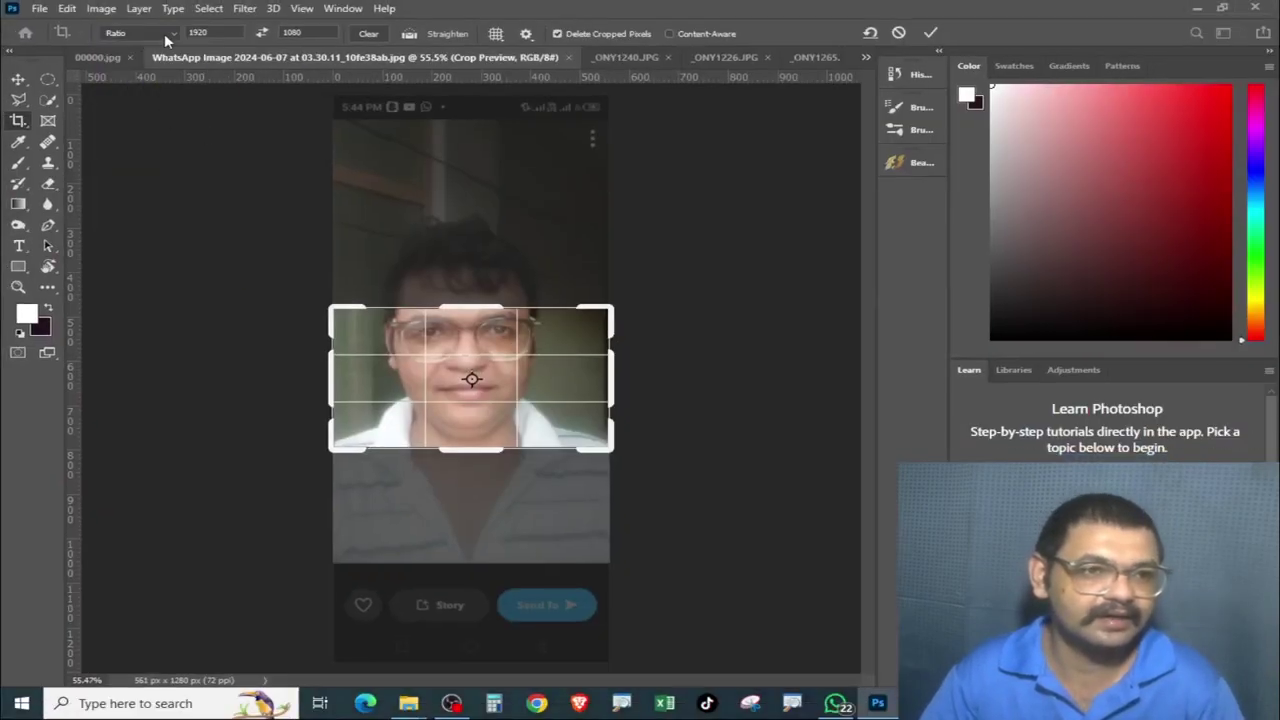
Step: Crop the selfie to a 1:1 square around the face, then undo the crop
click(171, 33)
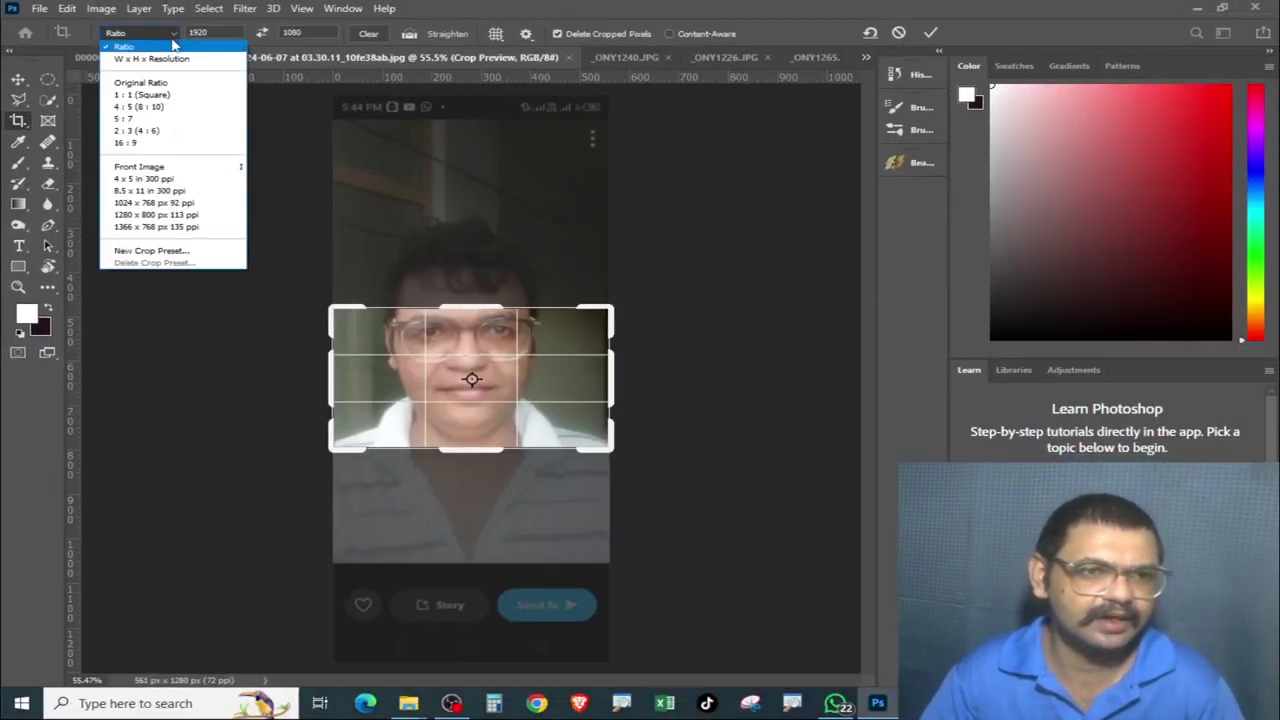
click(157, 94)
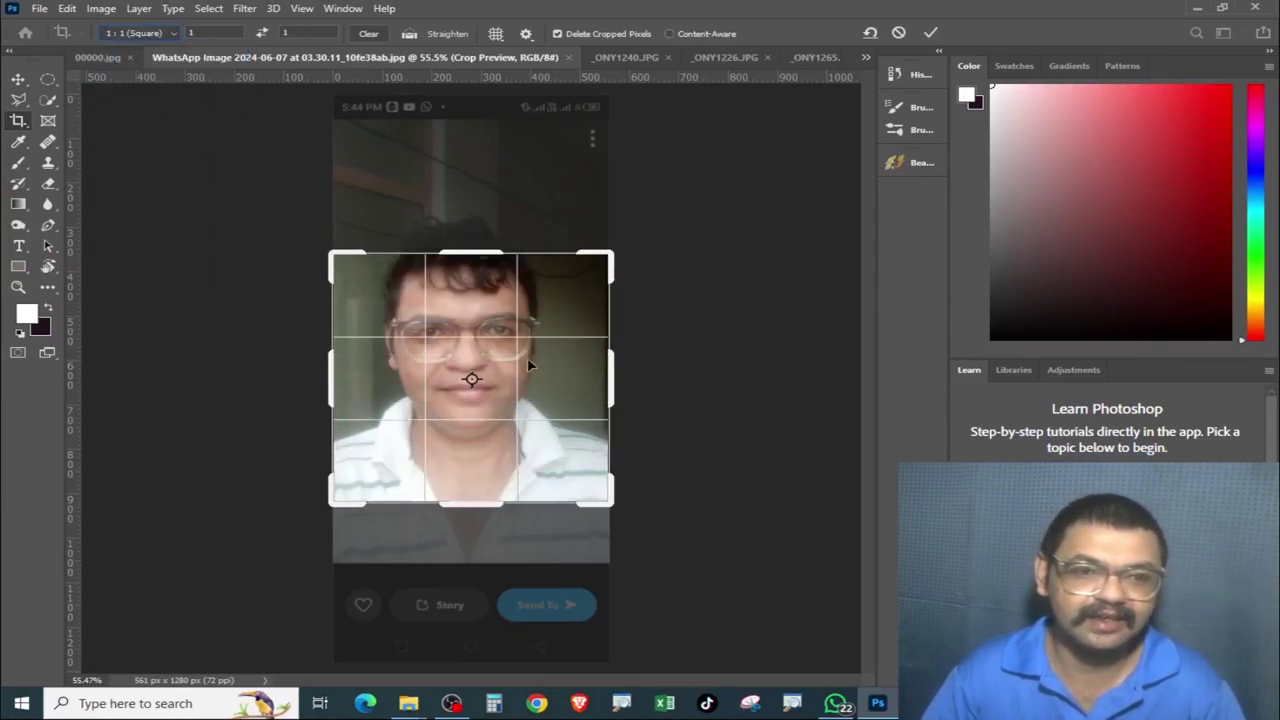
drag(527, 337, 540, 366)
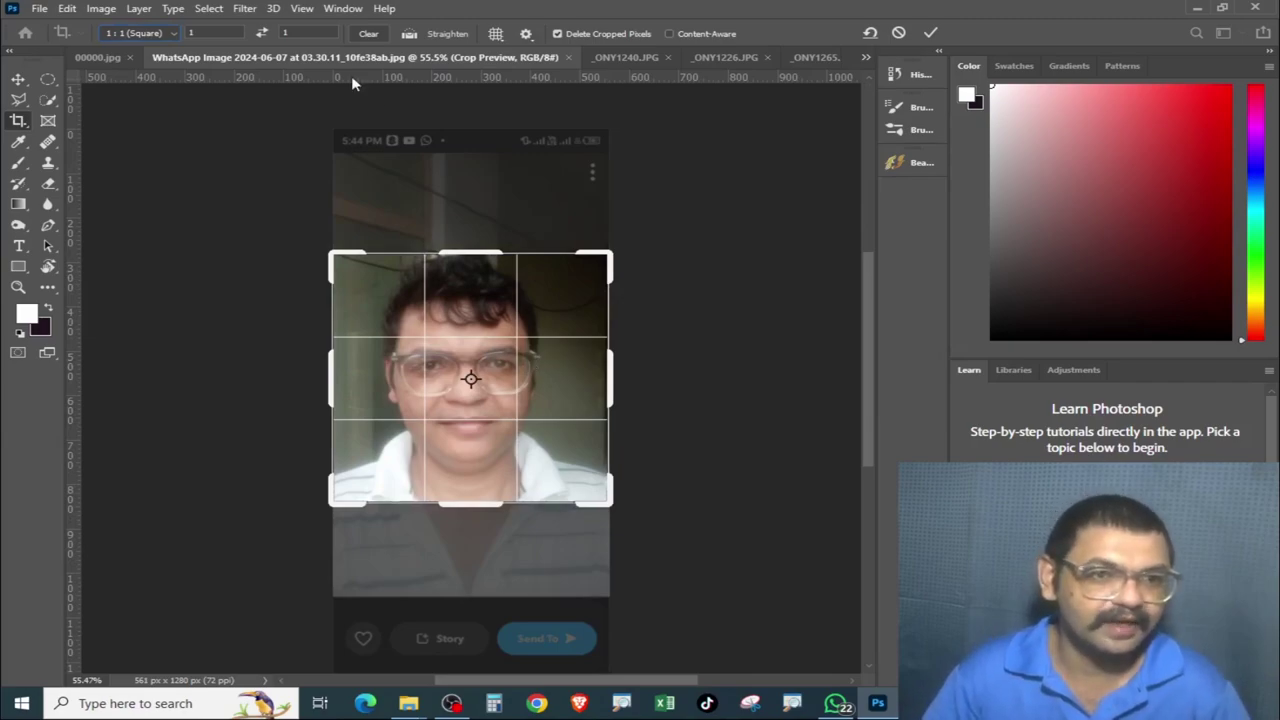
key(Return)
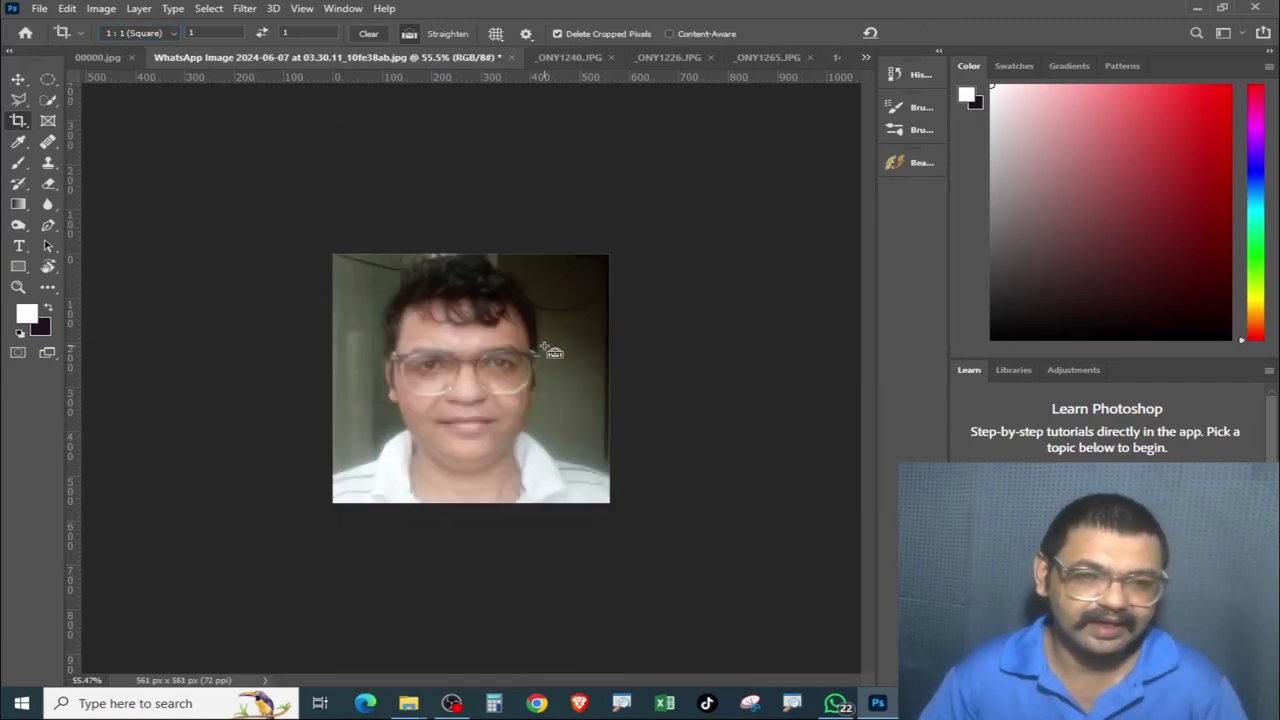
key(ctrl+0)
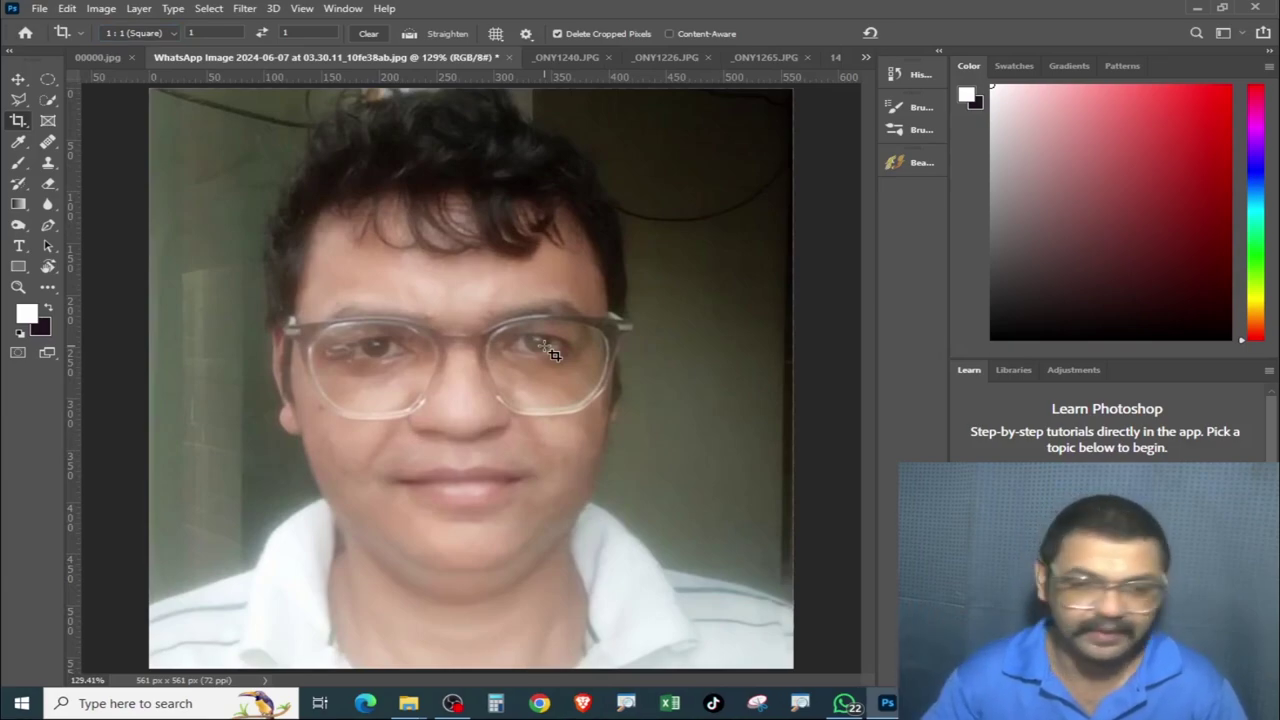
key(ctrl)
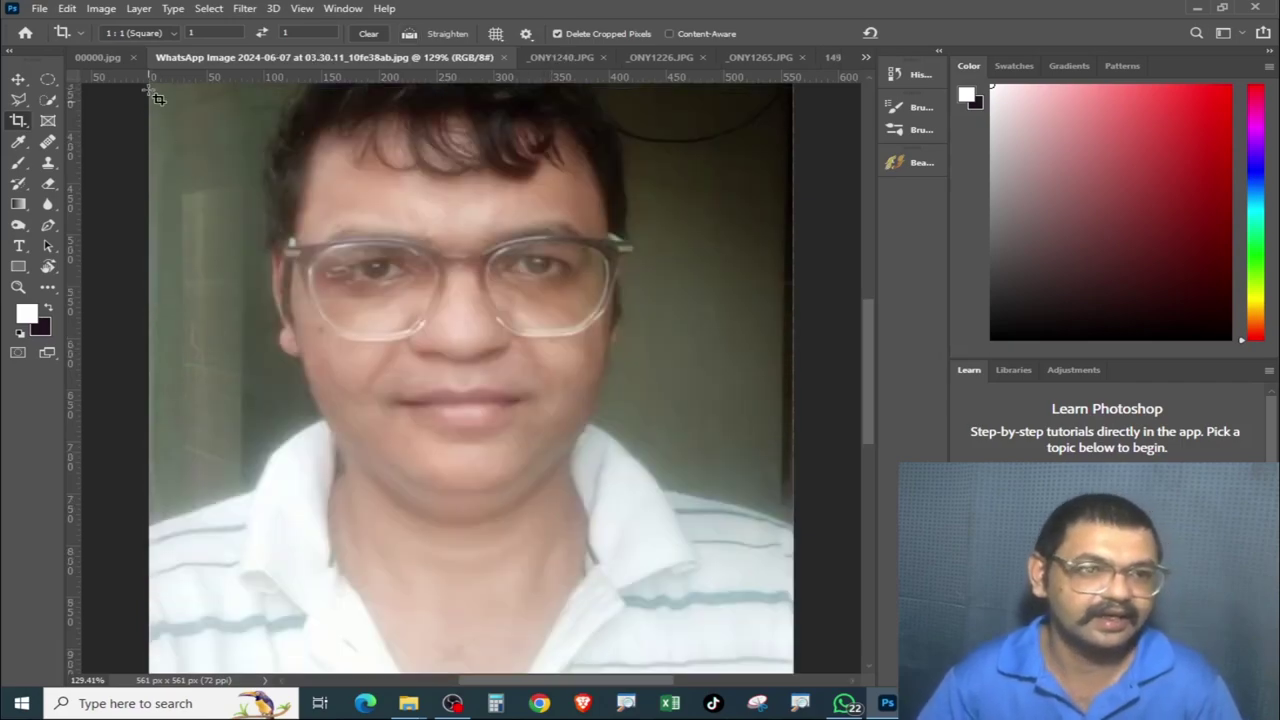
key(ctrl+z)
click(140, 33)
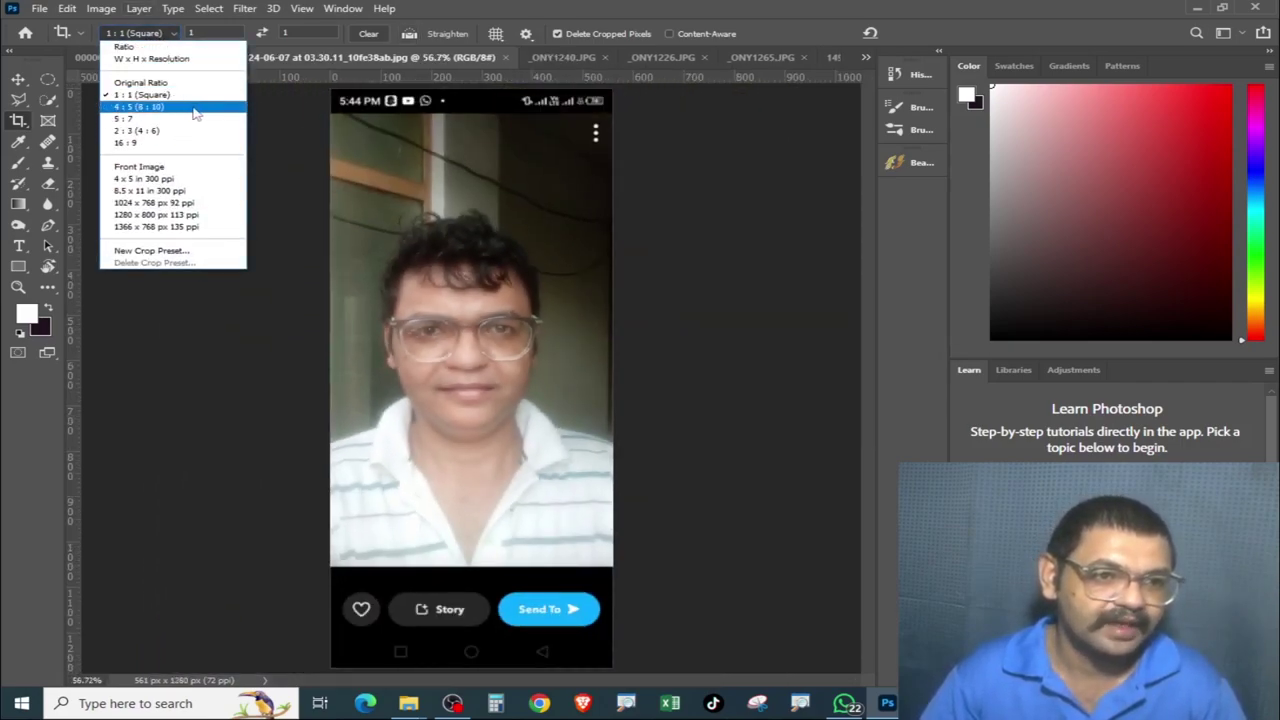
Step: Crop the selfie to a 5:7 portrait ratio
click(193, 121)
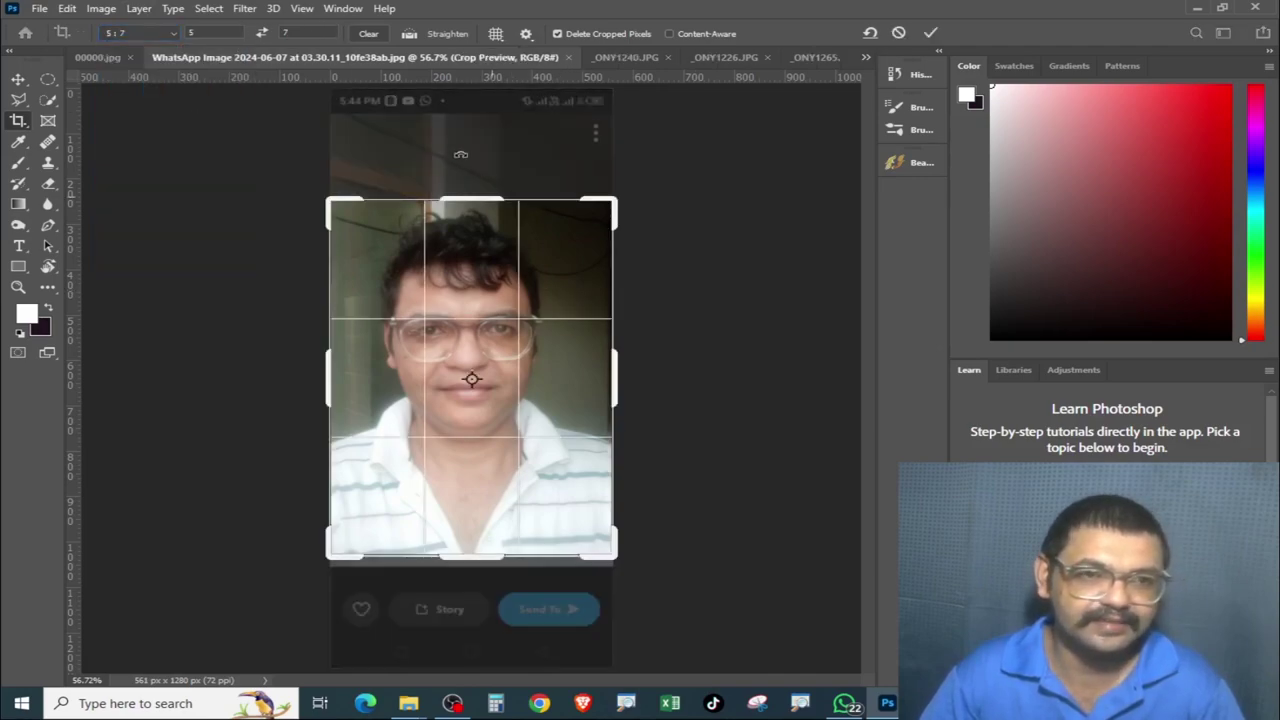
key(Return)
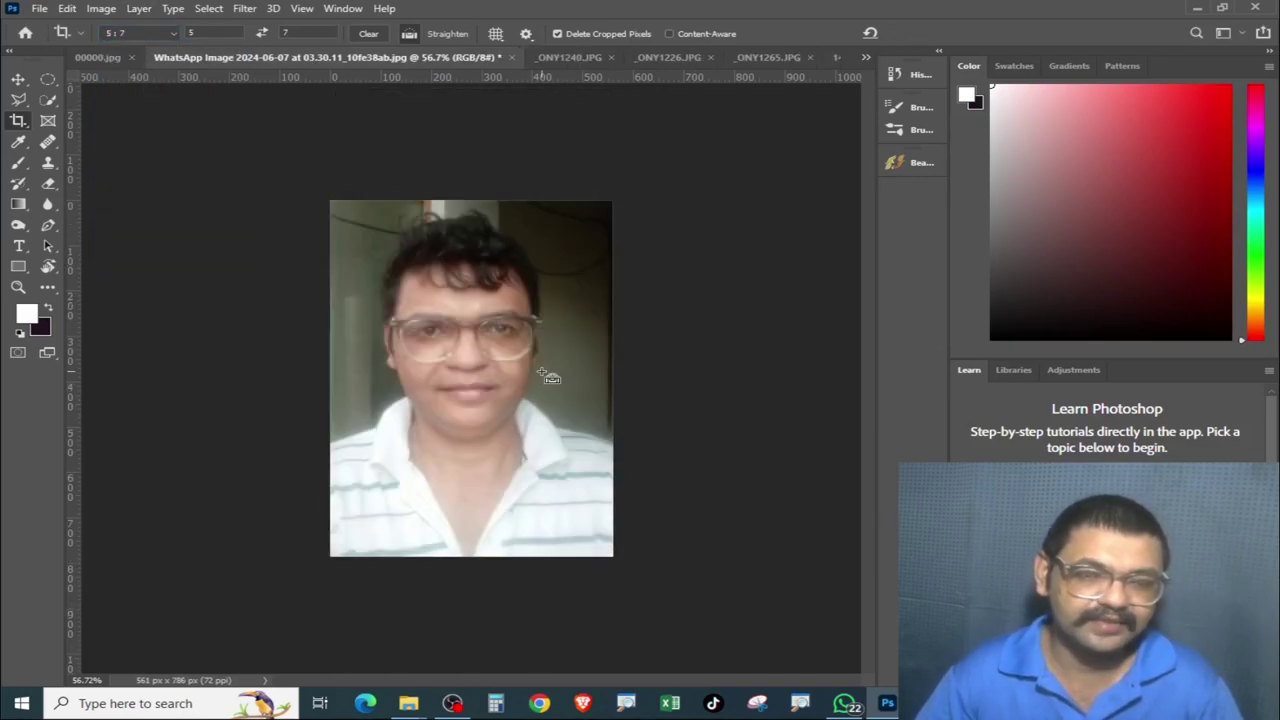
key(ctrl+0)
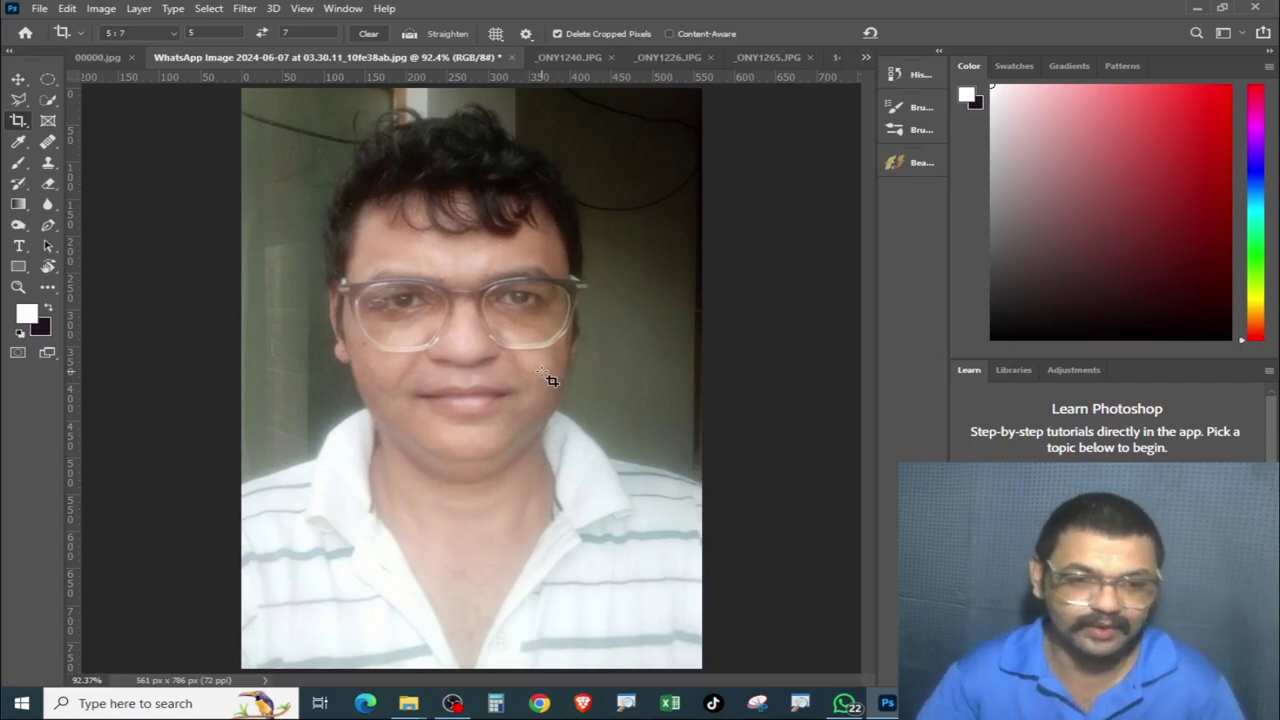
Step: Recrop the selfie to 8.5 x 11 in at 300 ppi (2550 x 3300 px)
click(145, 33)
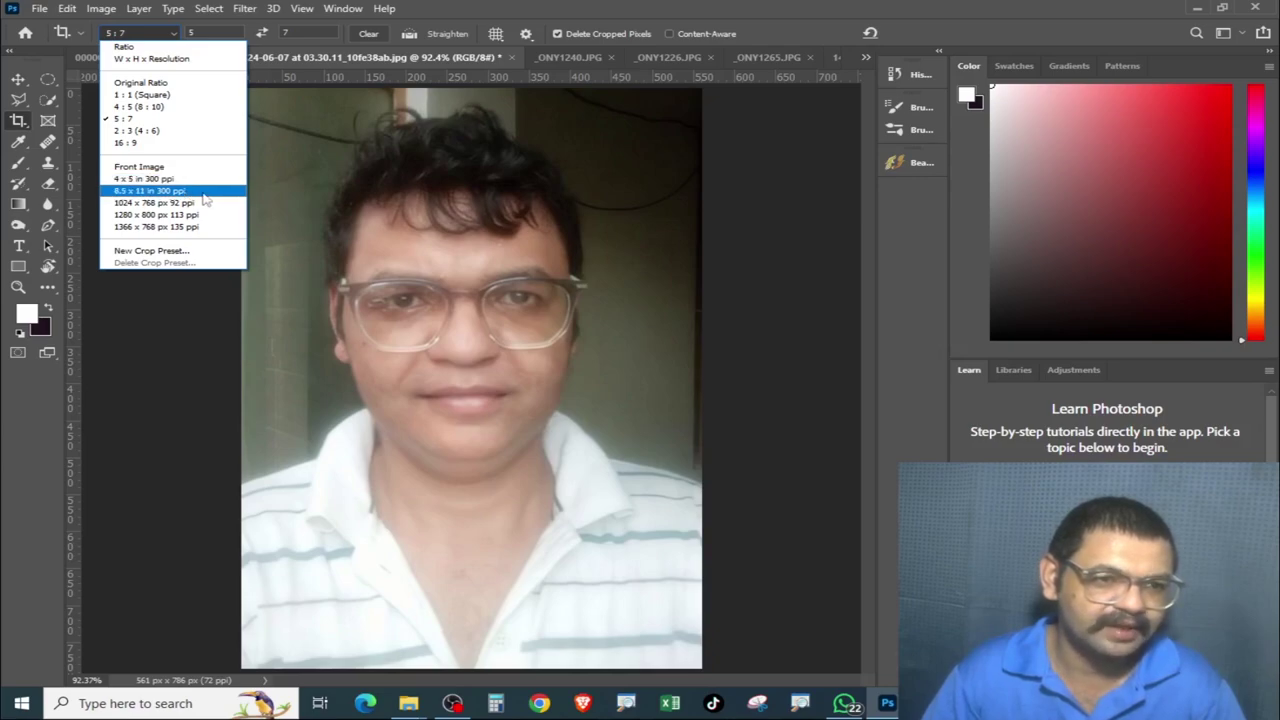
click(202, 191)
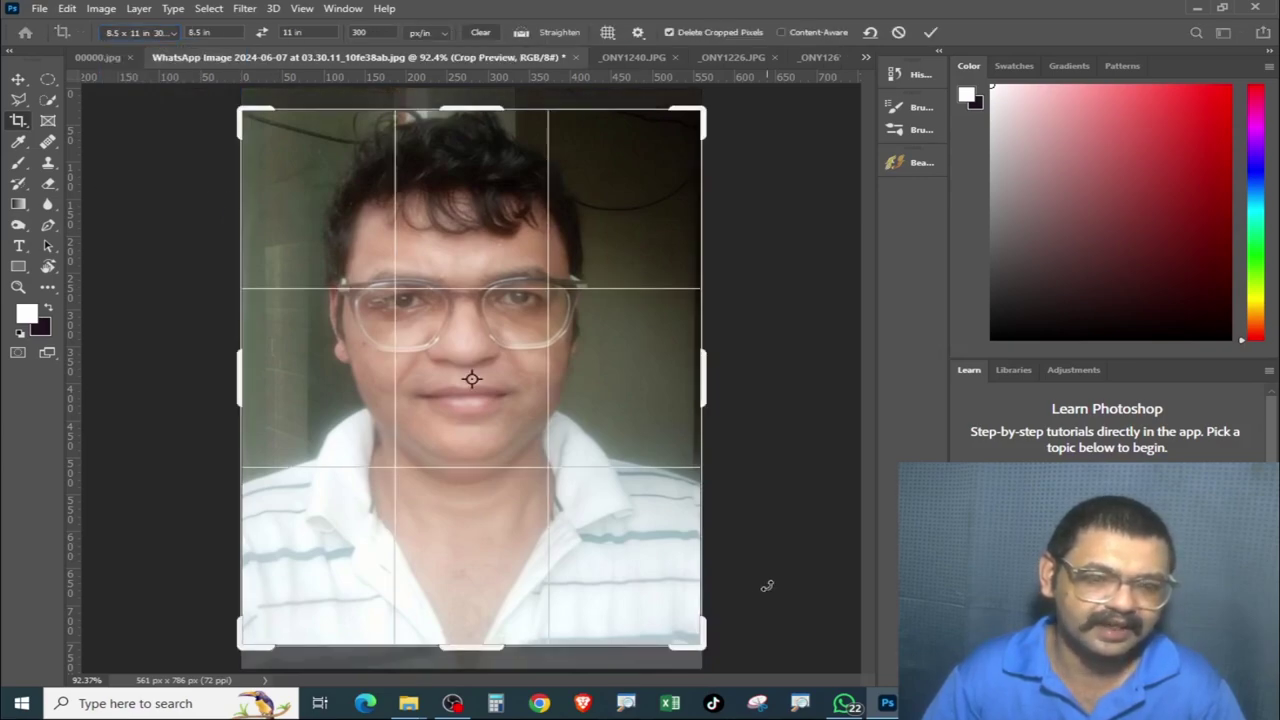
key(Return)
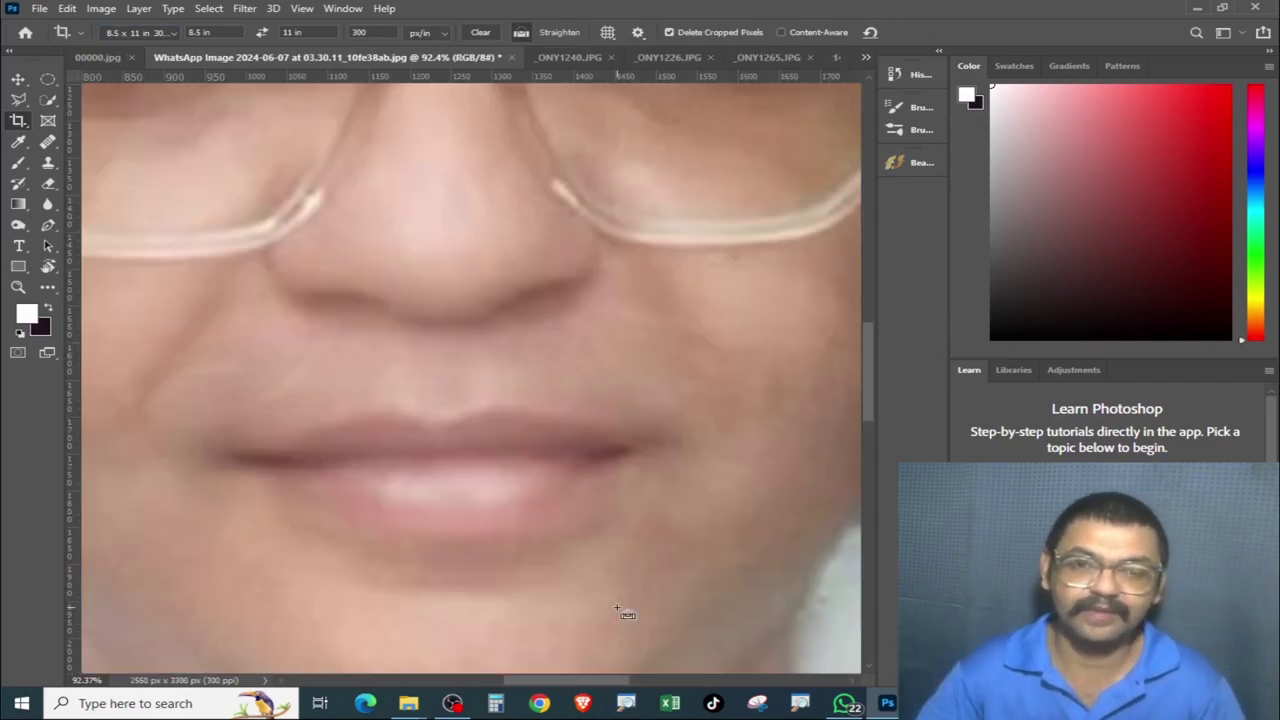
key(ctrl+0)
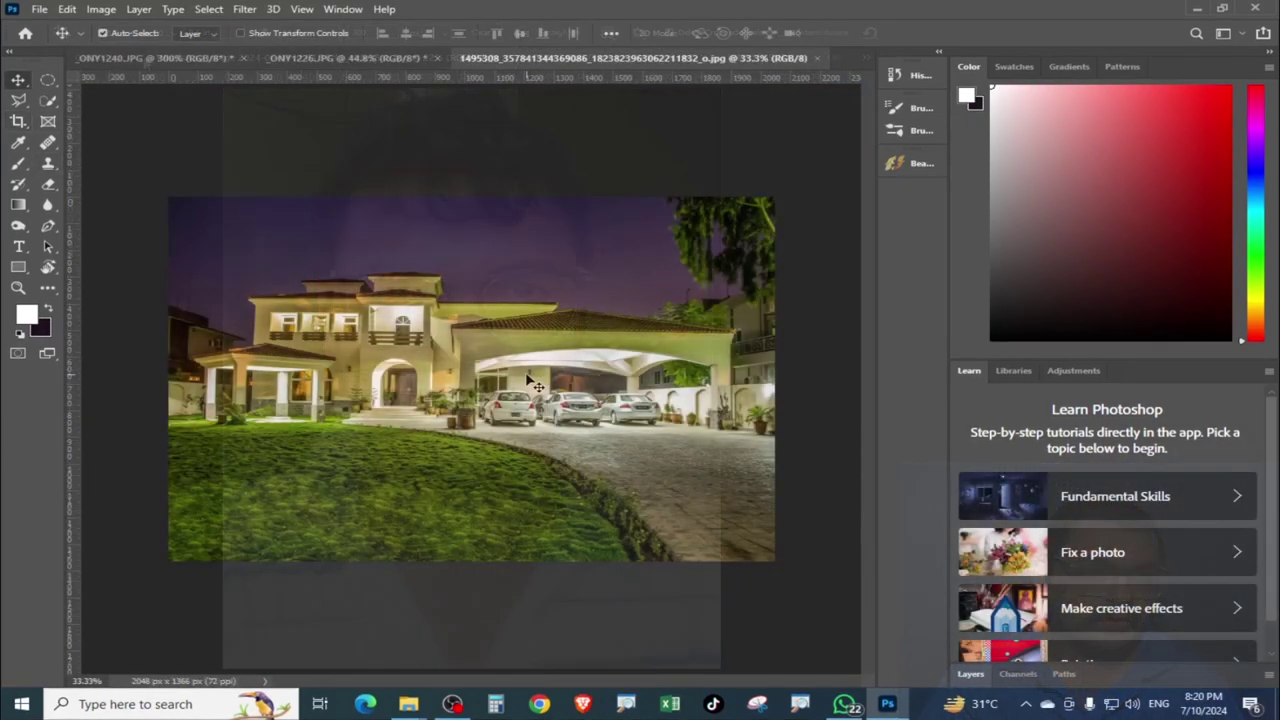
Step: Crop the house photo to a steeply tilted 16:9 frame of 1477 x 831 px
key(ctrl+0)
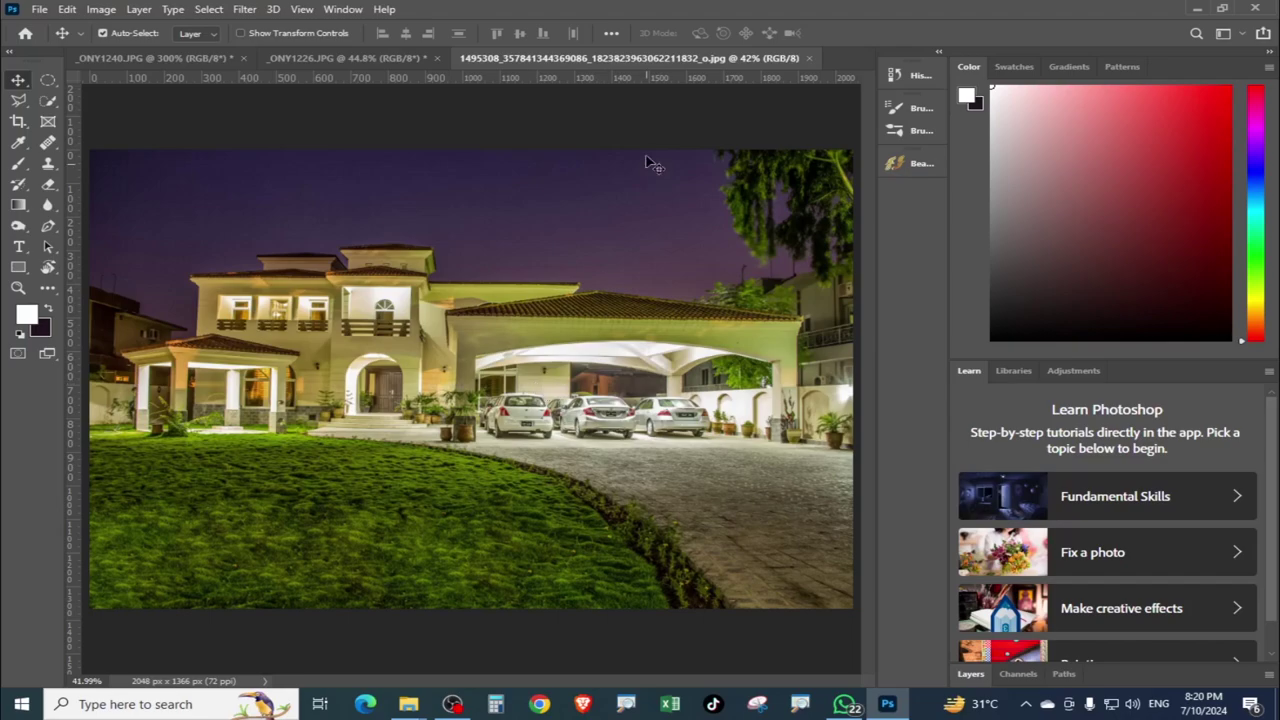
click(17, 122)
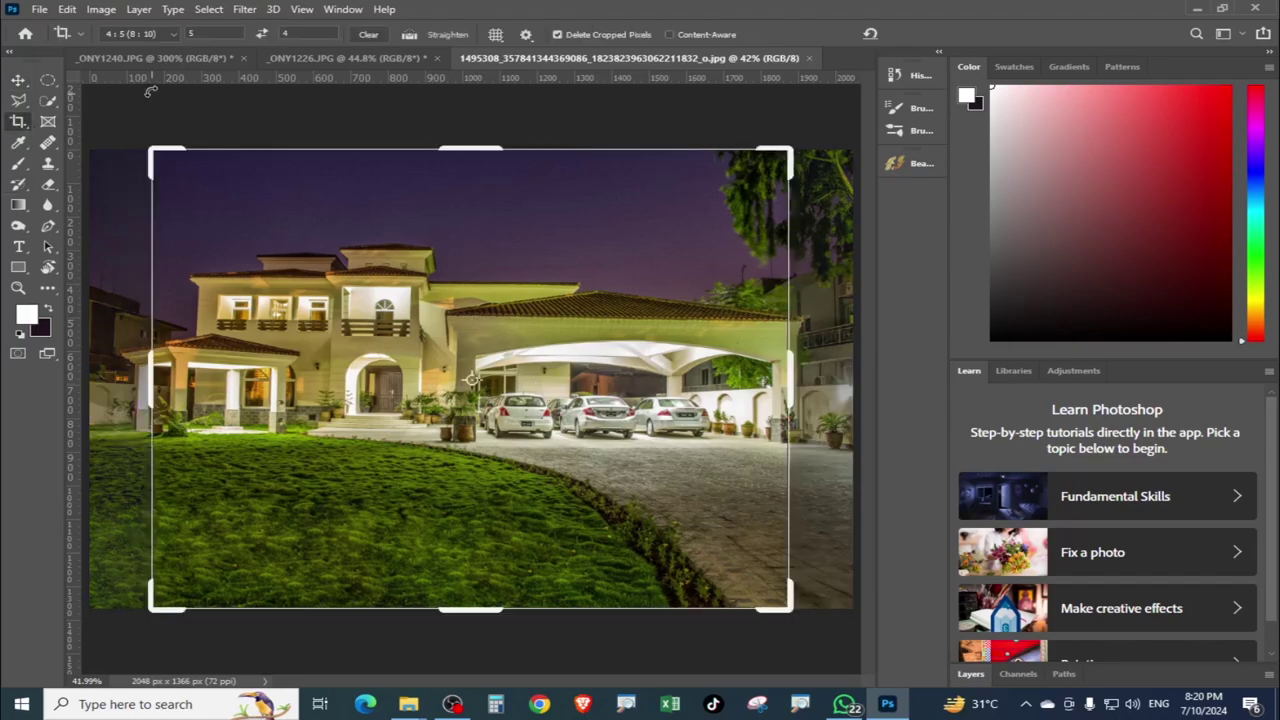
key(Escape)
click(174, 34)
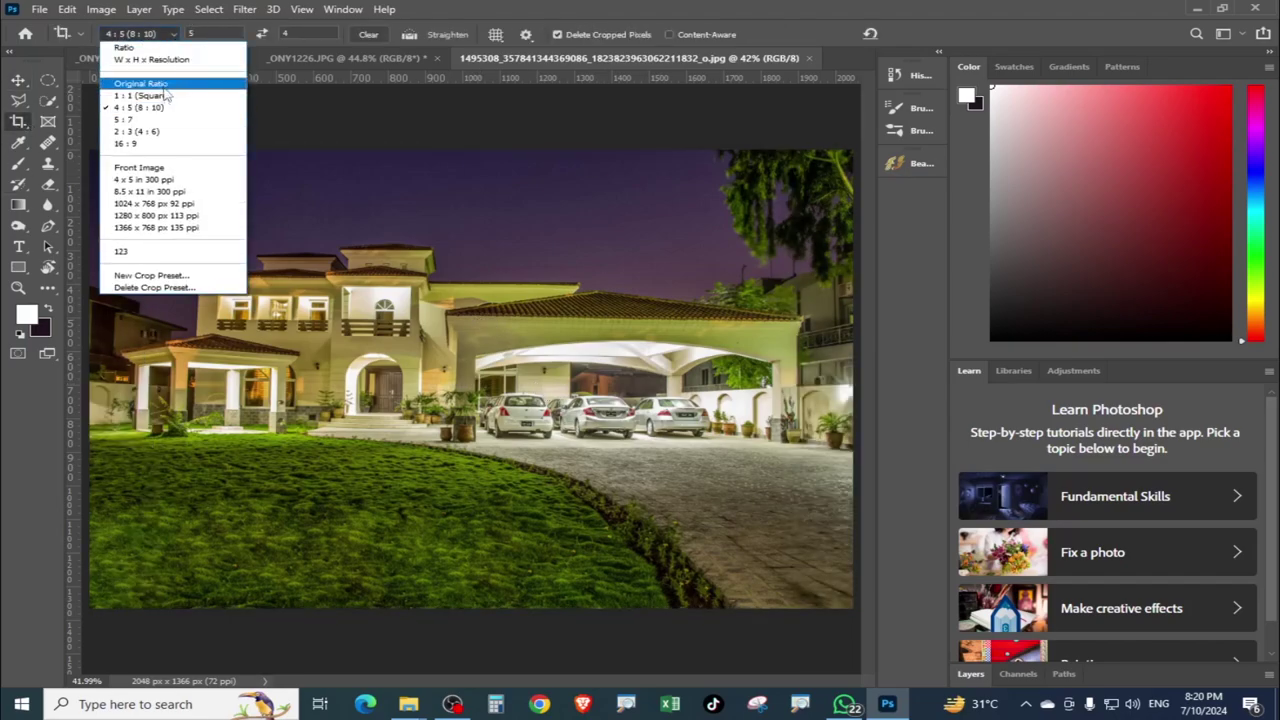
click(157, 145)
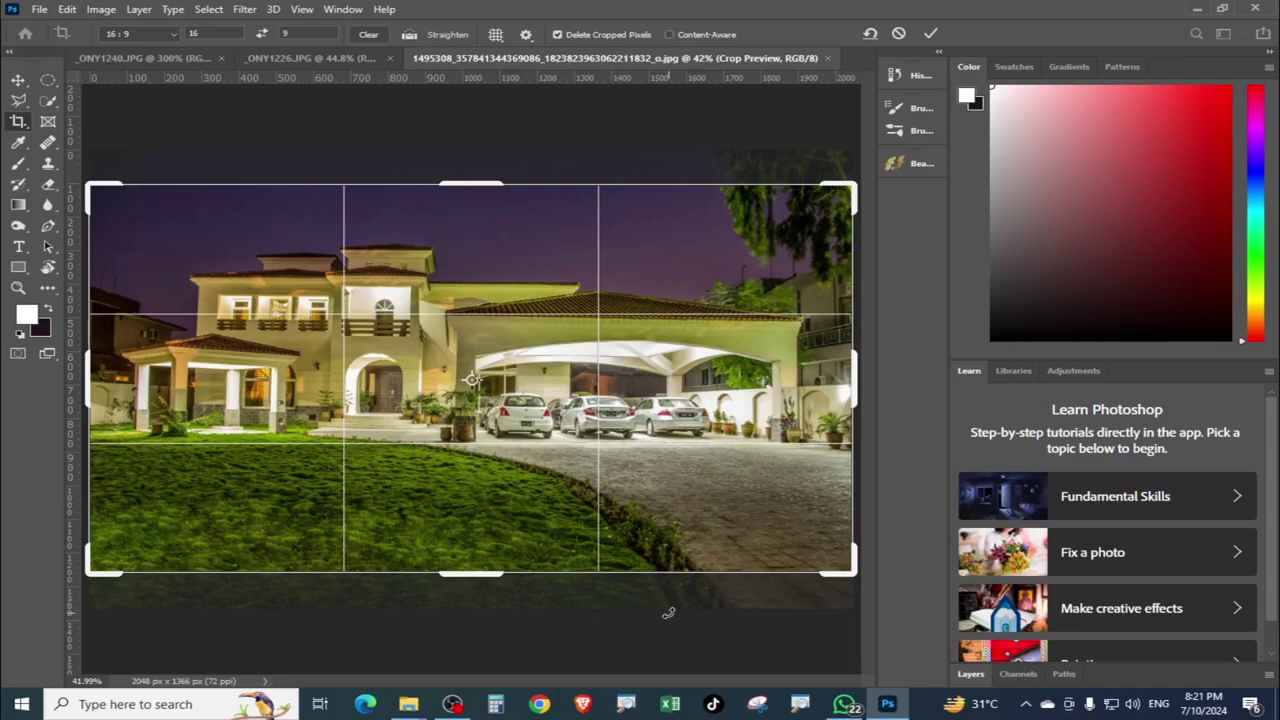
drag(668, 613, 533, 621)
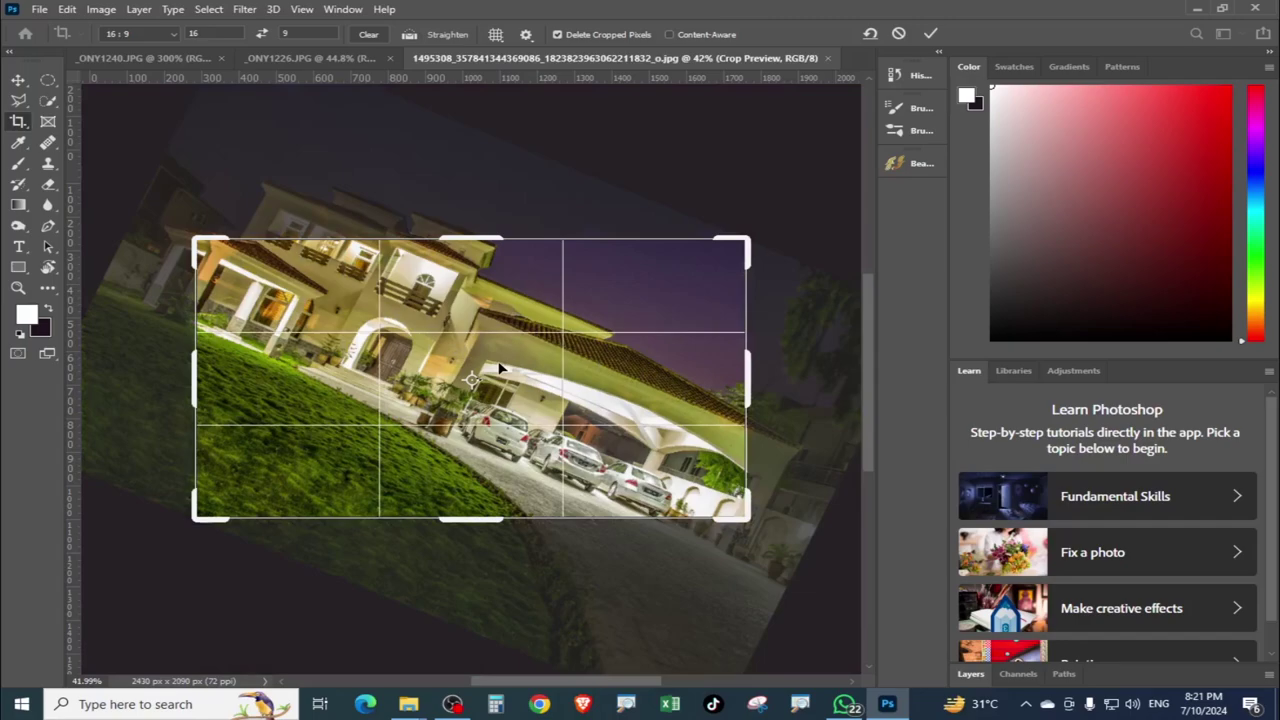
key(Return)
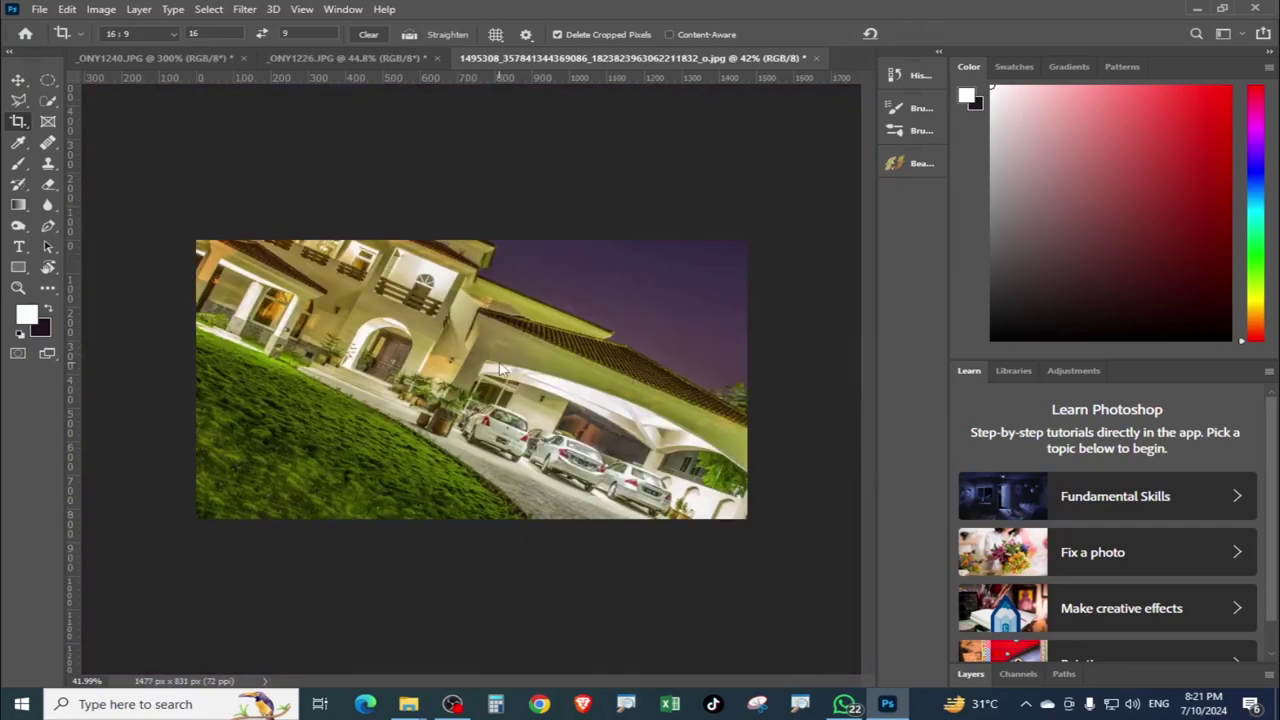
Step: Undo the tilt and recrop the house photo to a nearly level 16:9 frame, 2028 × 1140 px
key(ctrl)
drag(509, 370, 700, 455)
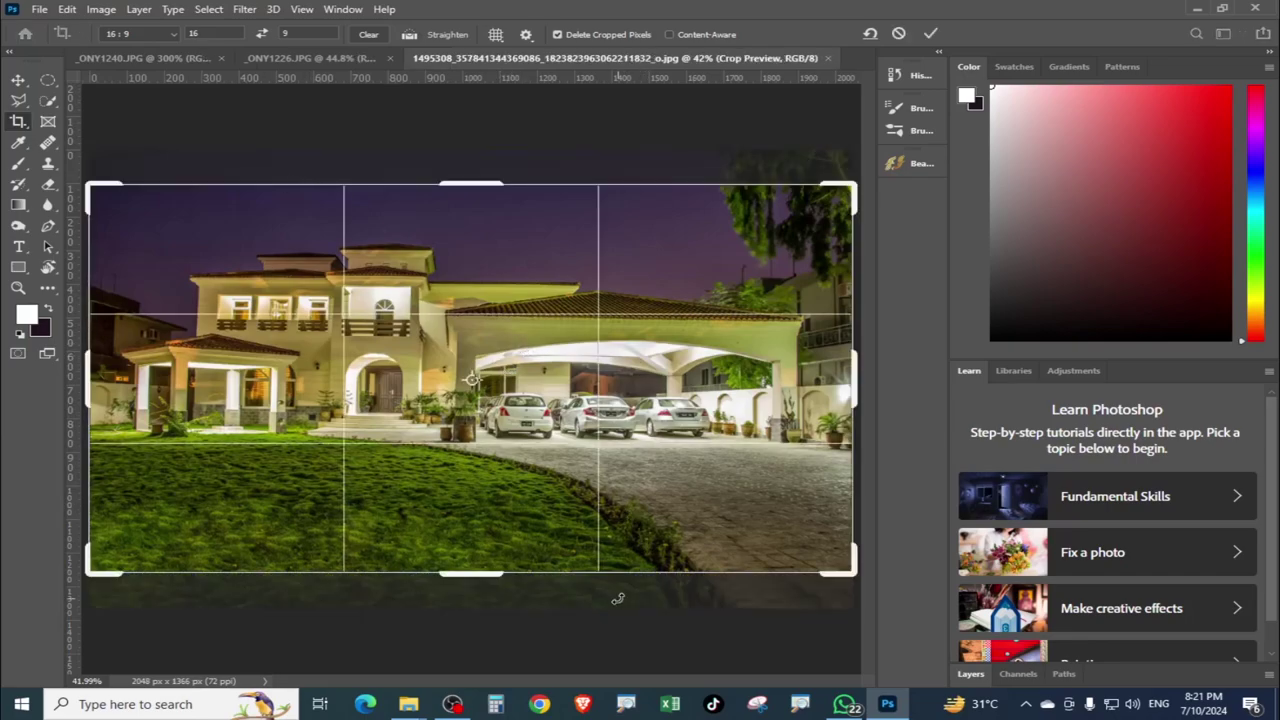
drag(618, 598, 622, 596)
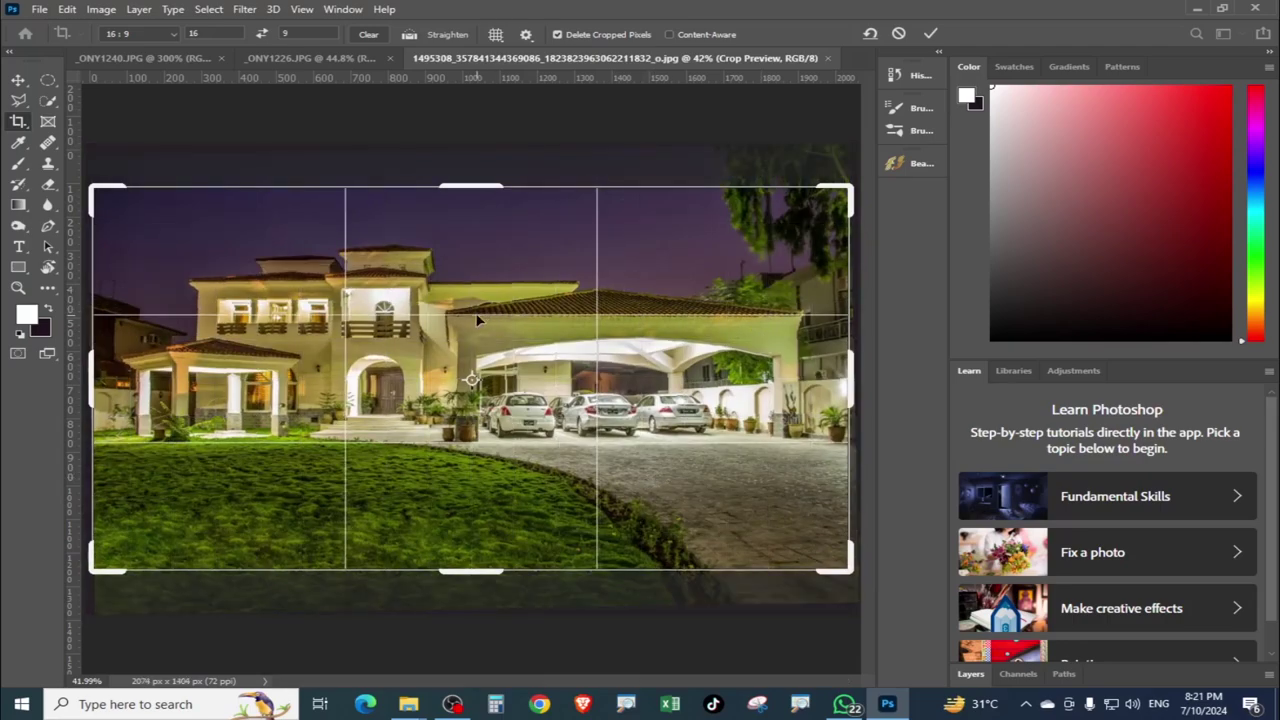
key(ctrl)
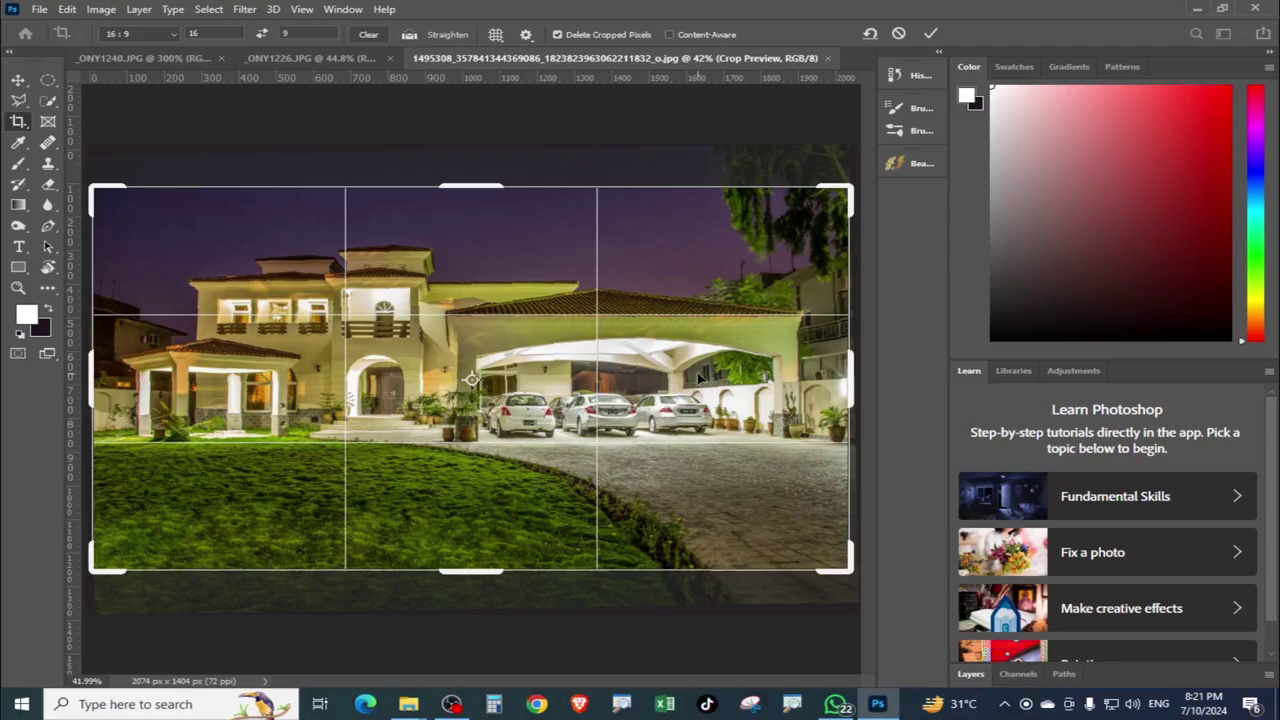
key(Return)
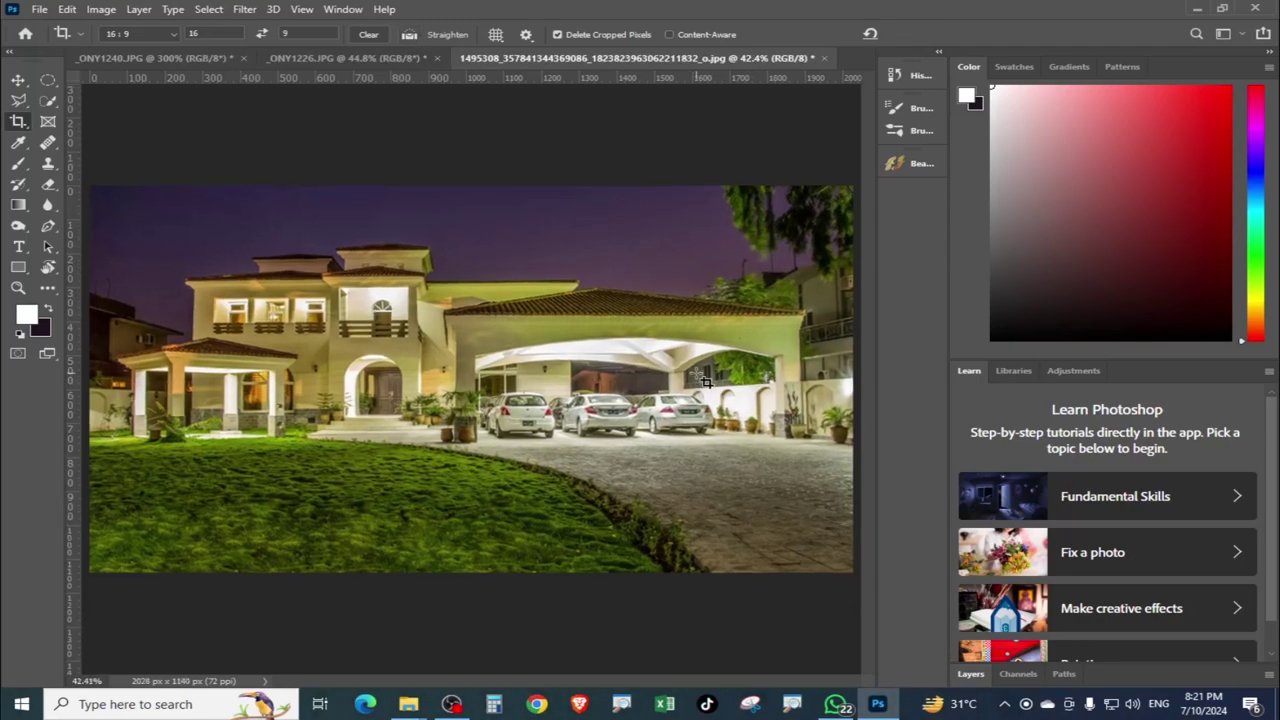
key(ctrl+plus)
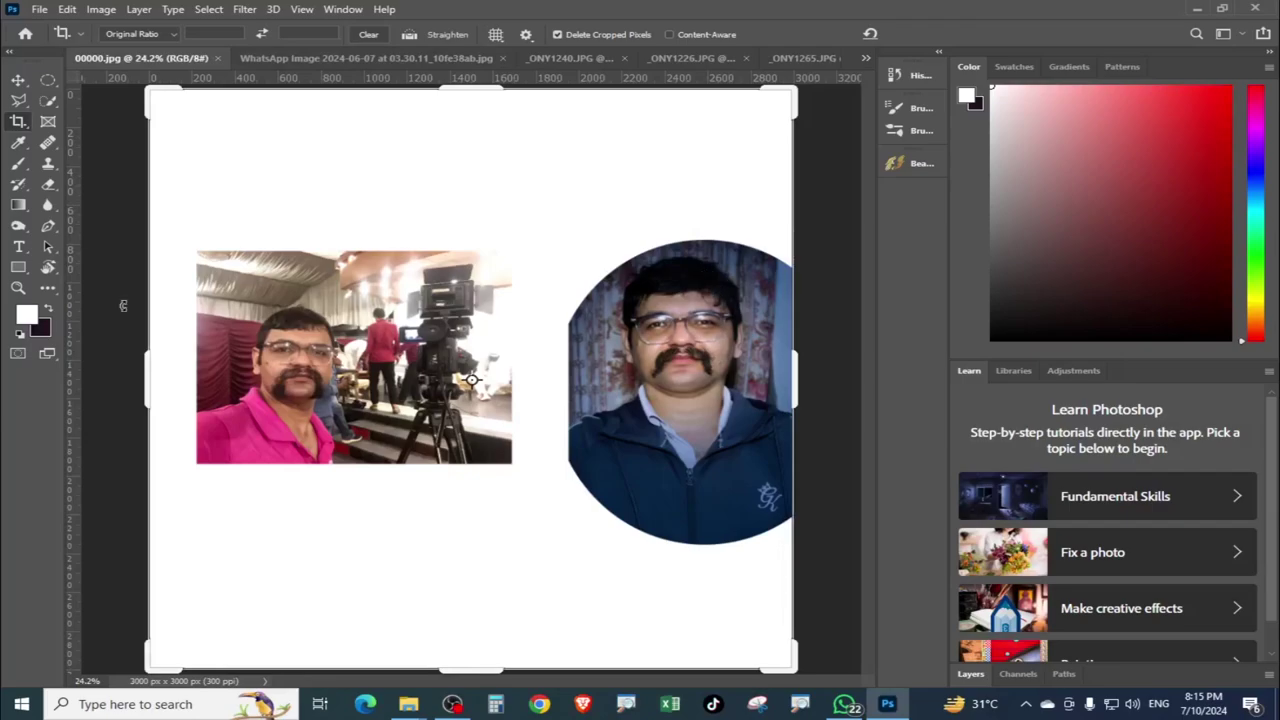
Step: Crop the collage to a 5:7 portrait around just the selfie, 1497 x 2096 px
click(152, 35)
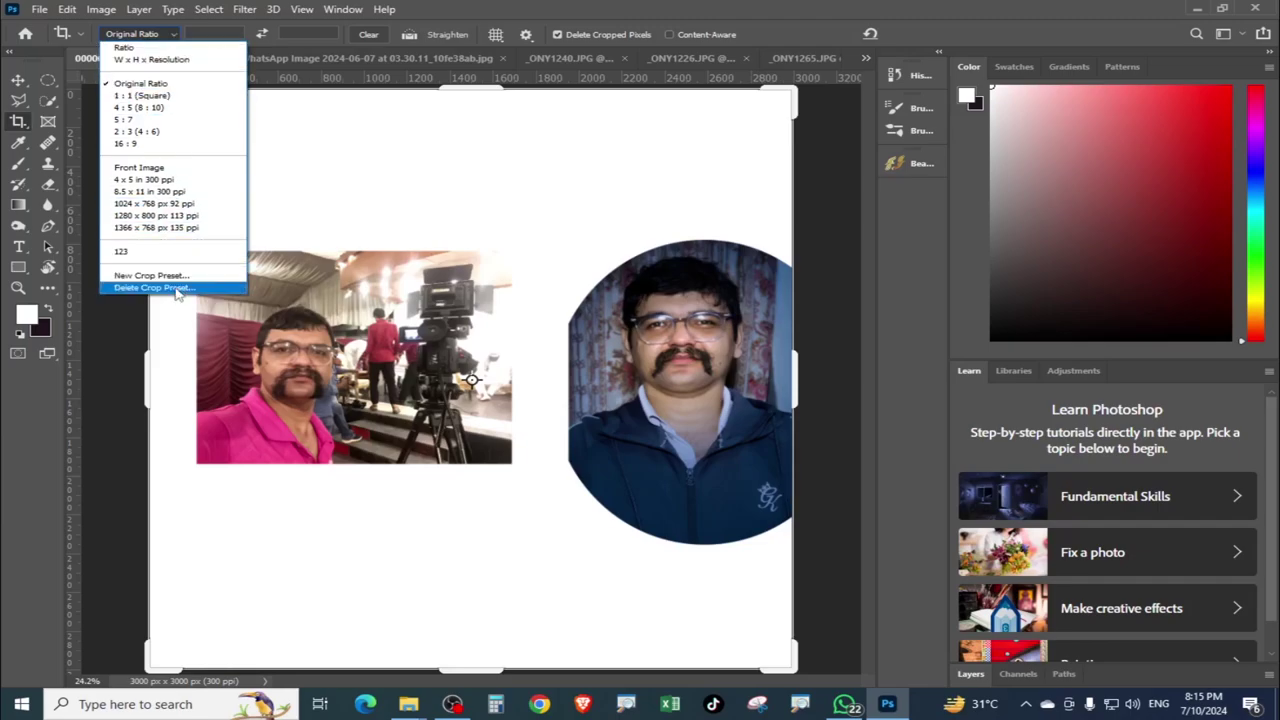
click(201, 121)
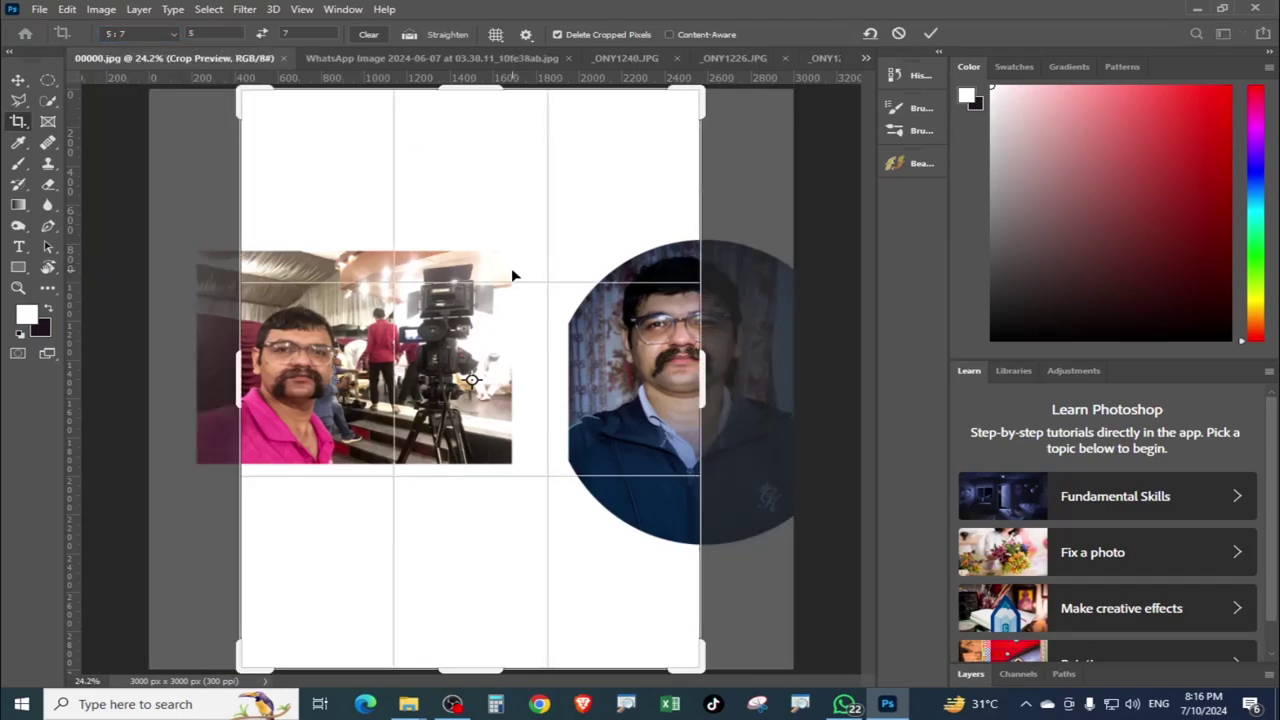
drag(511, 275, 527, 287)
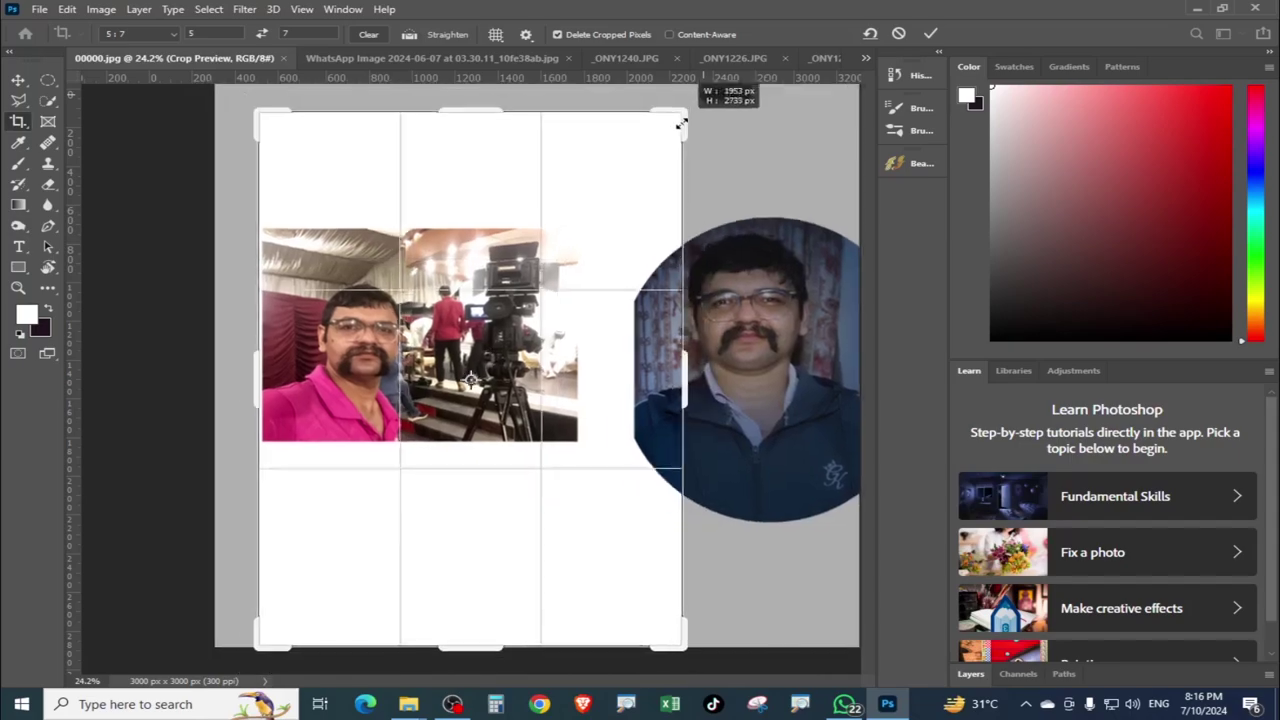
drag(702, 93, 641, 170)
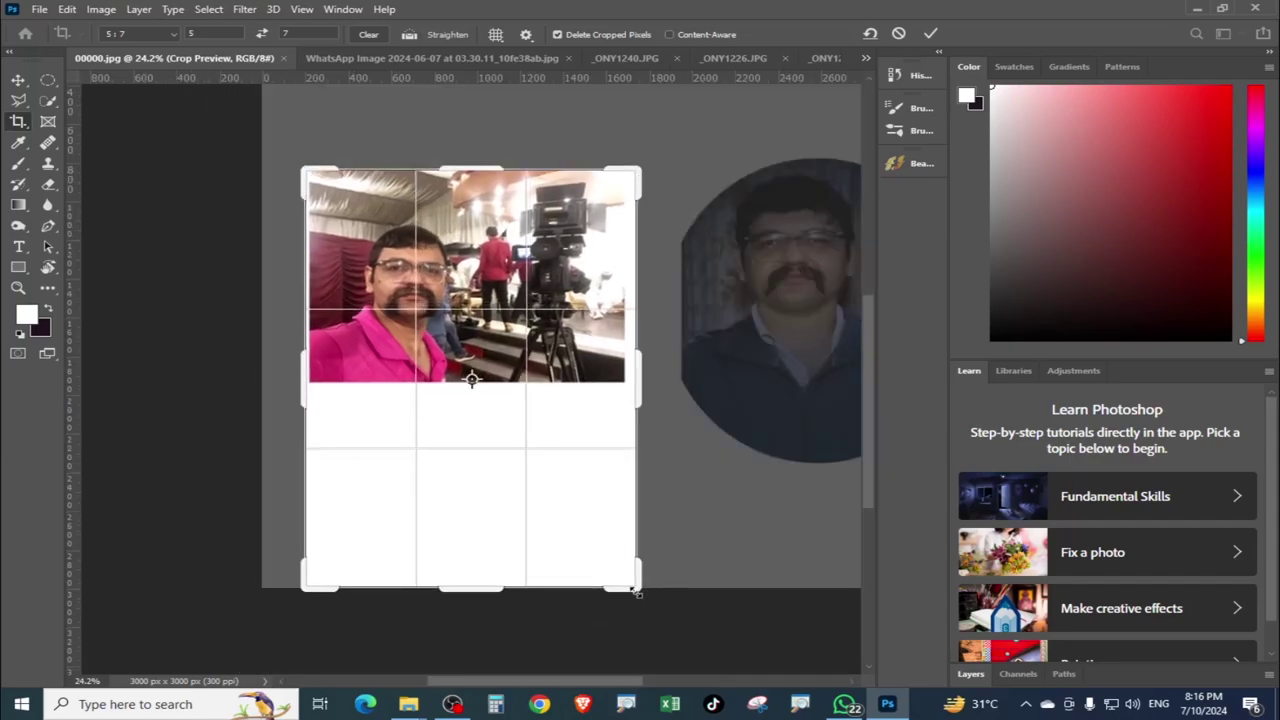
drag(637, 593, 629, 584)
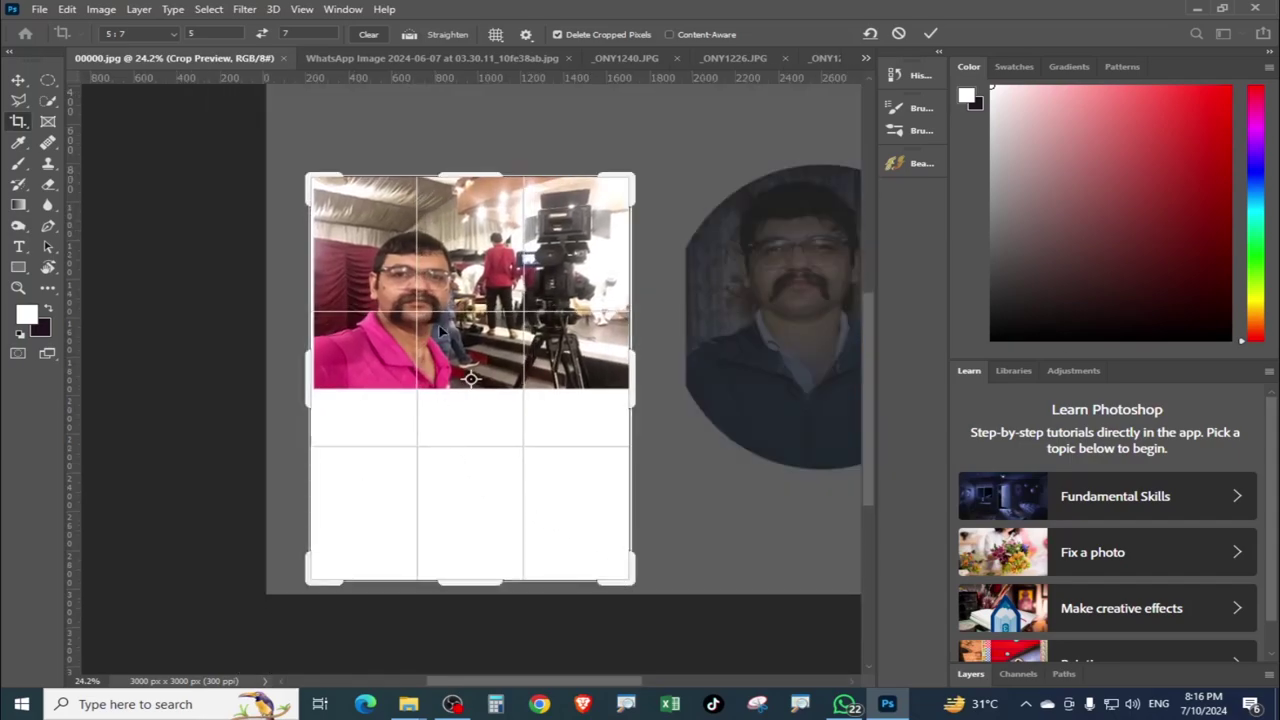
double_click(445, 358)
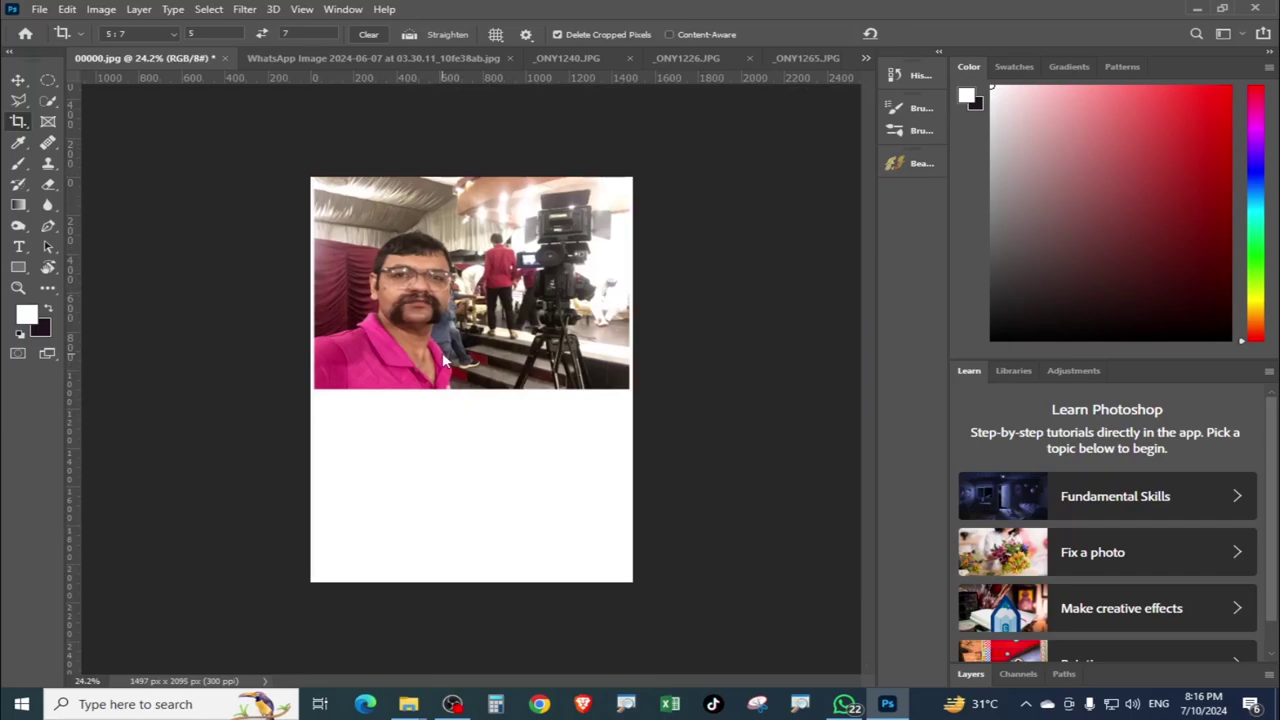
Step: Restore the full 3000 x 3000 px collage and show a new 5:7 crop frame over it
scroll(521, 491, up, 2)
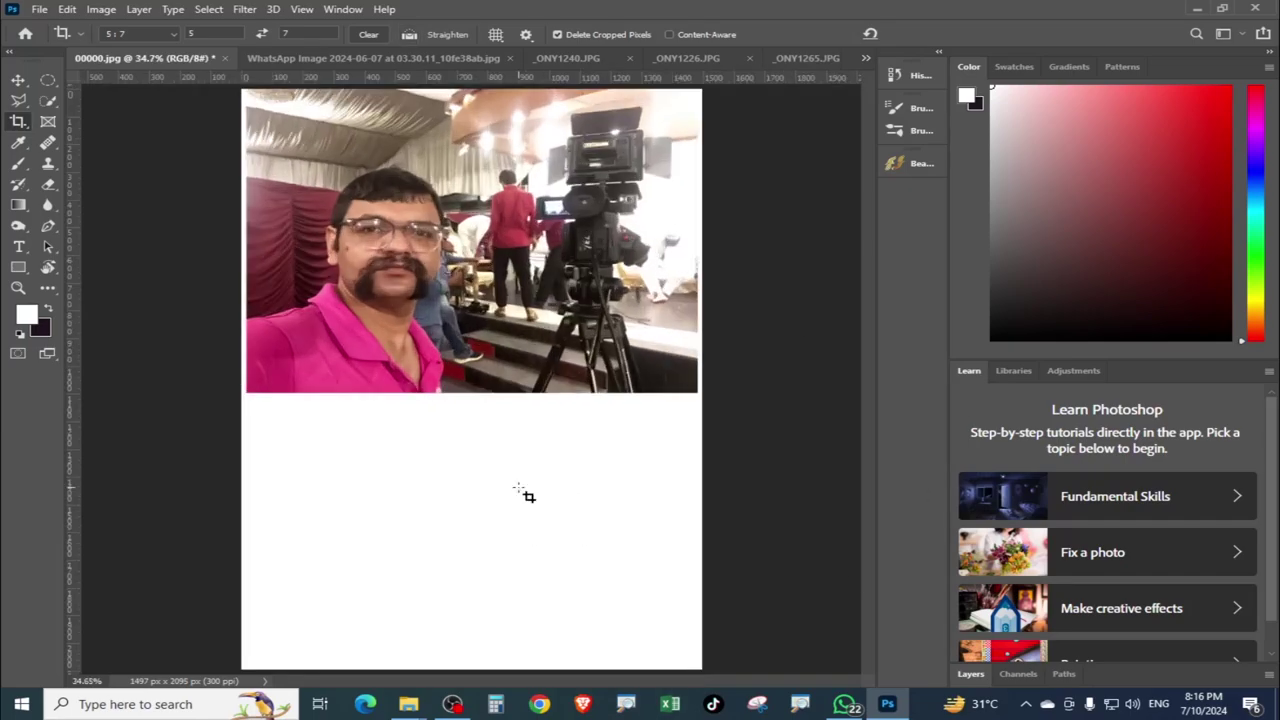
key(ctrl+z)
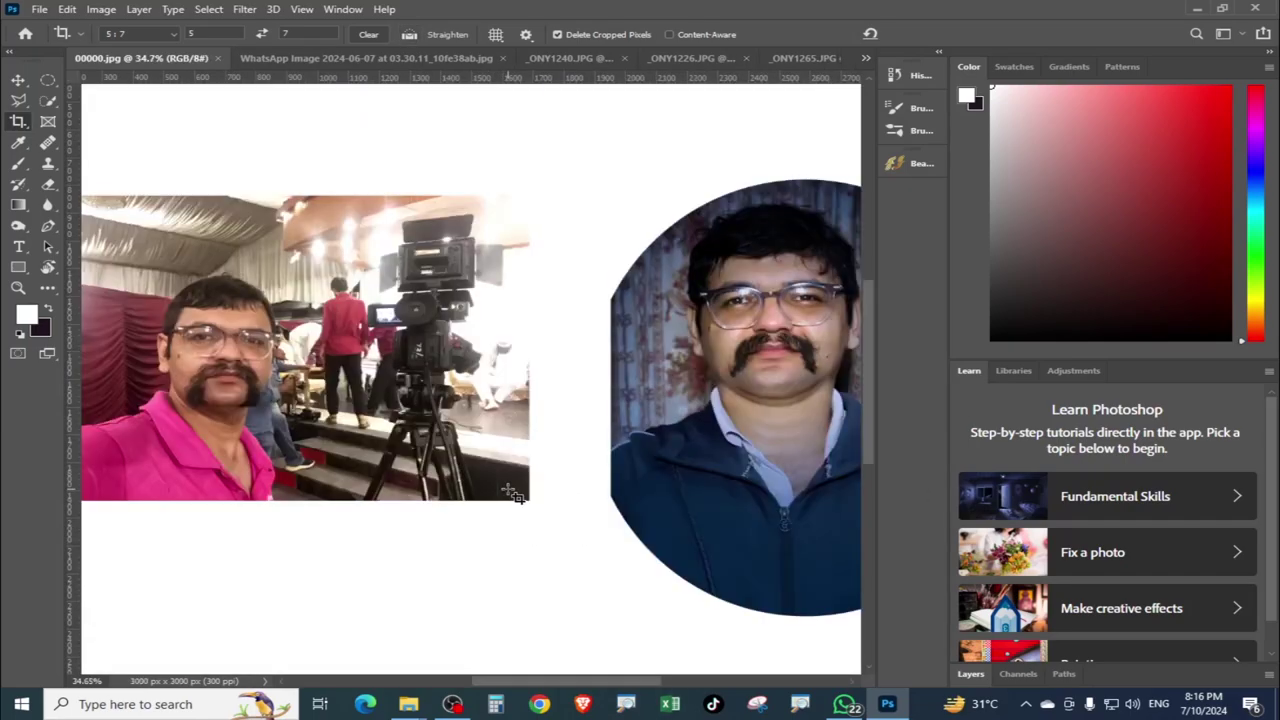
scroll(510, 490, down, 2)
click(310, 255)
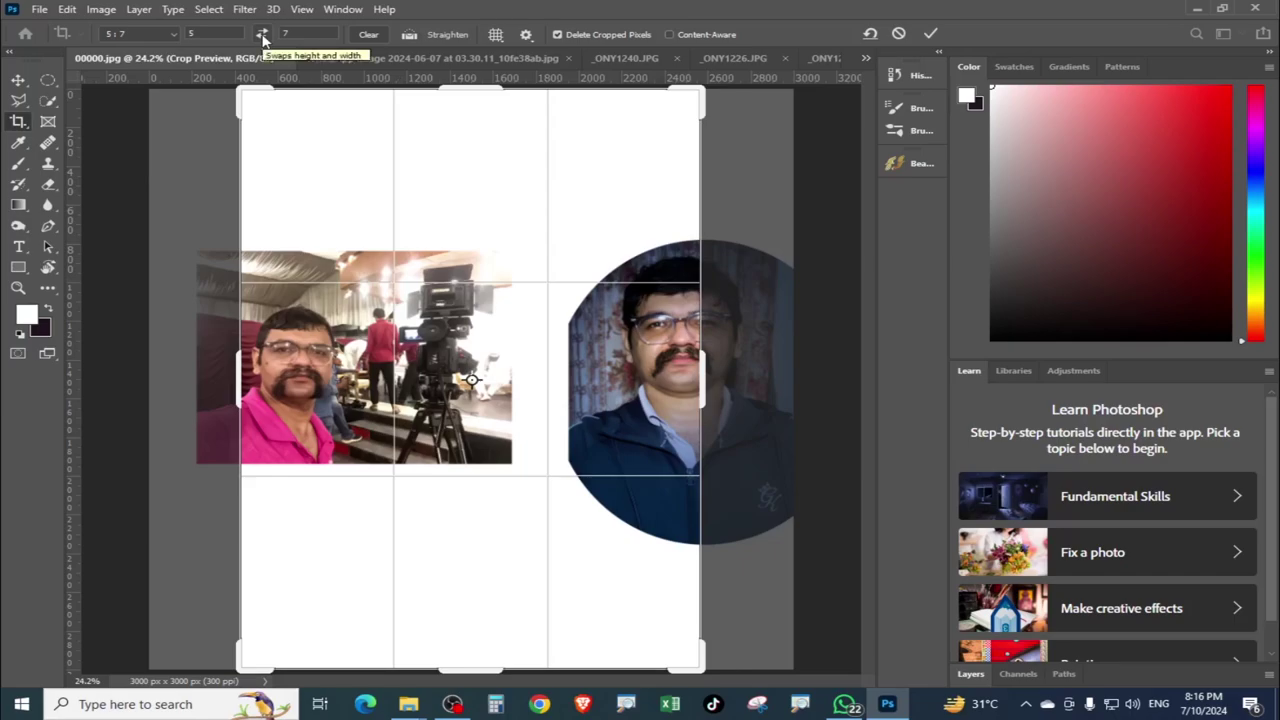
Step: Swap the 5:7 frame to landscape, fit it over the selfie and apply the crop
click(262, 37)
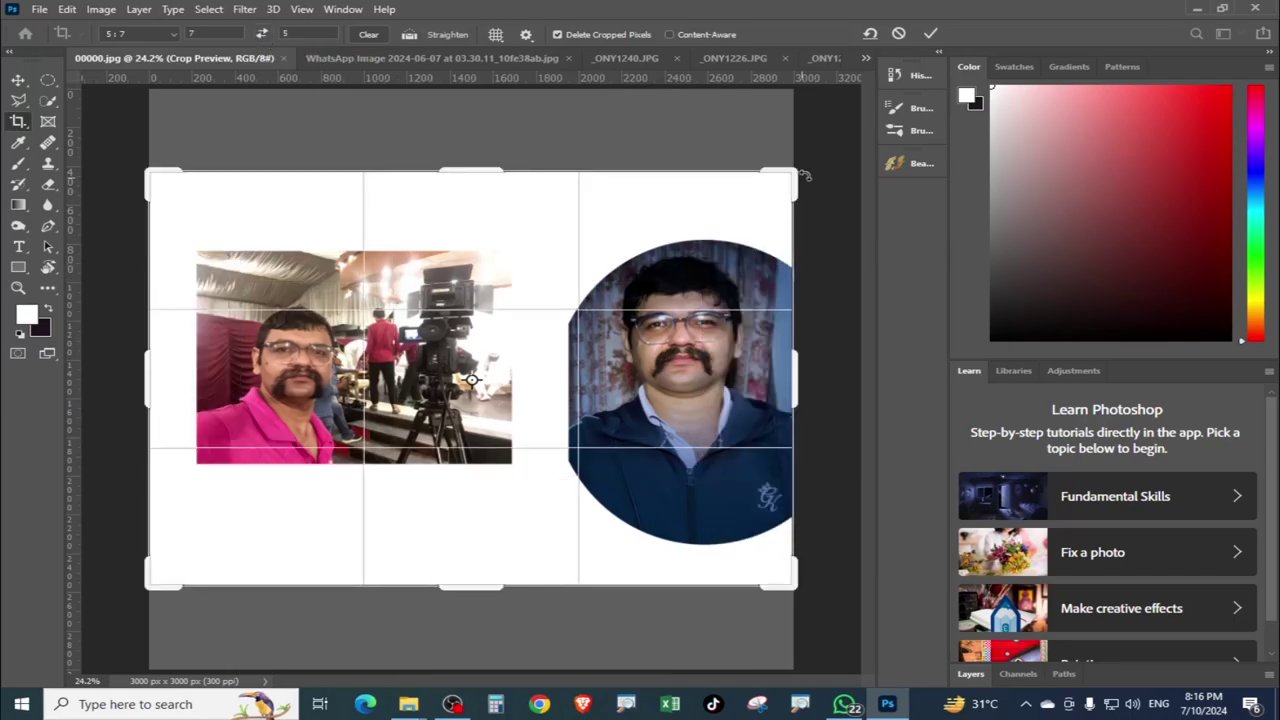
drag(800, 176, 692, 322)
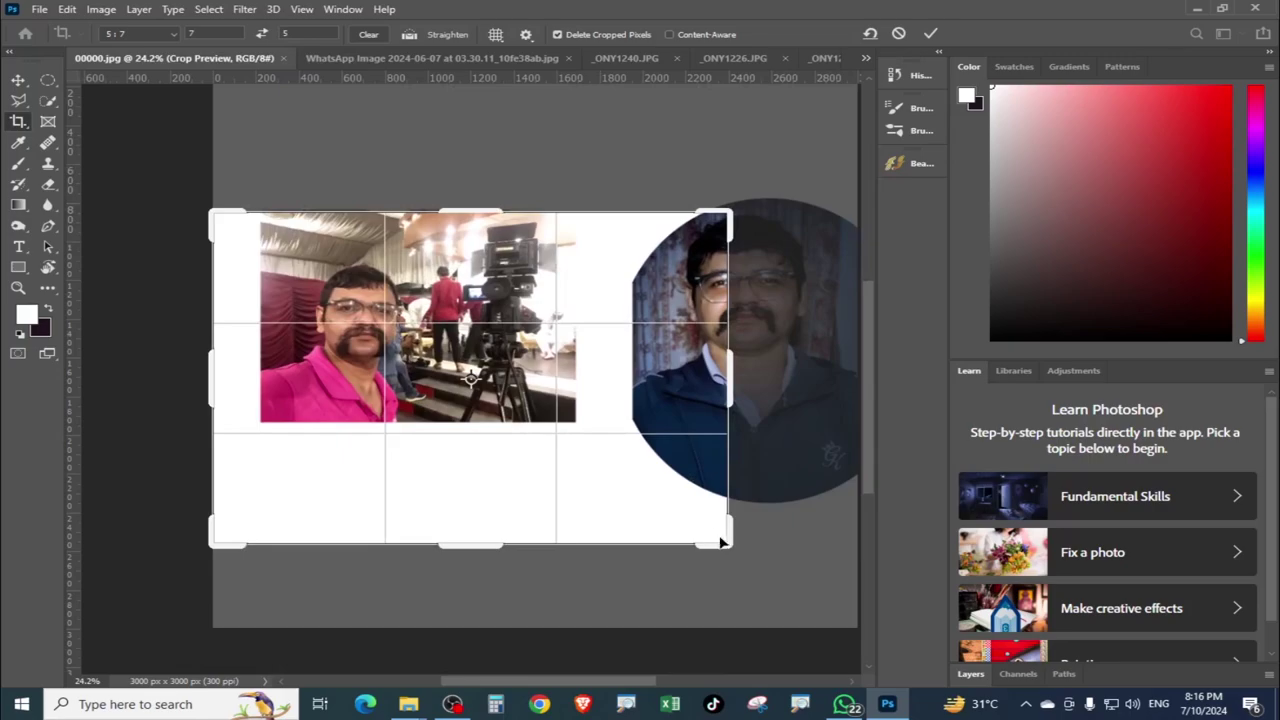
drag(722, 541, 652, 494)
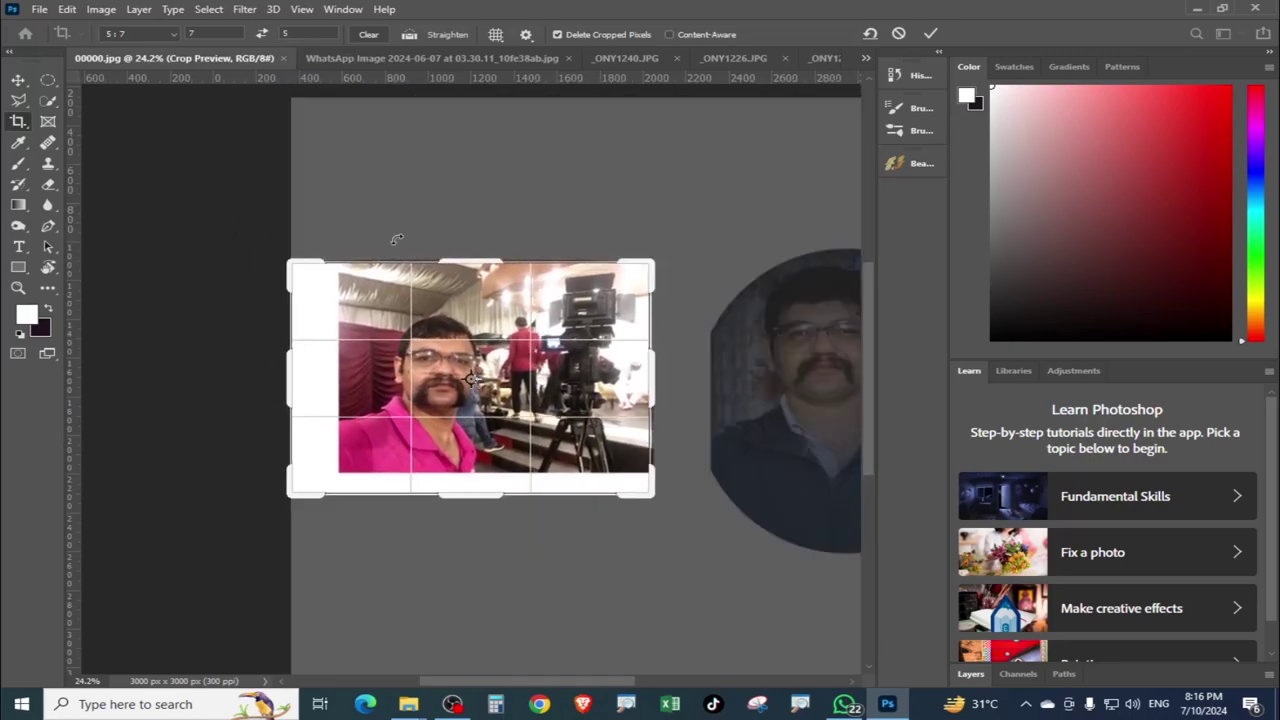
drag(292, 262, 320, 270)
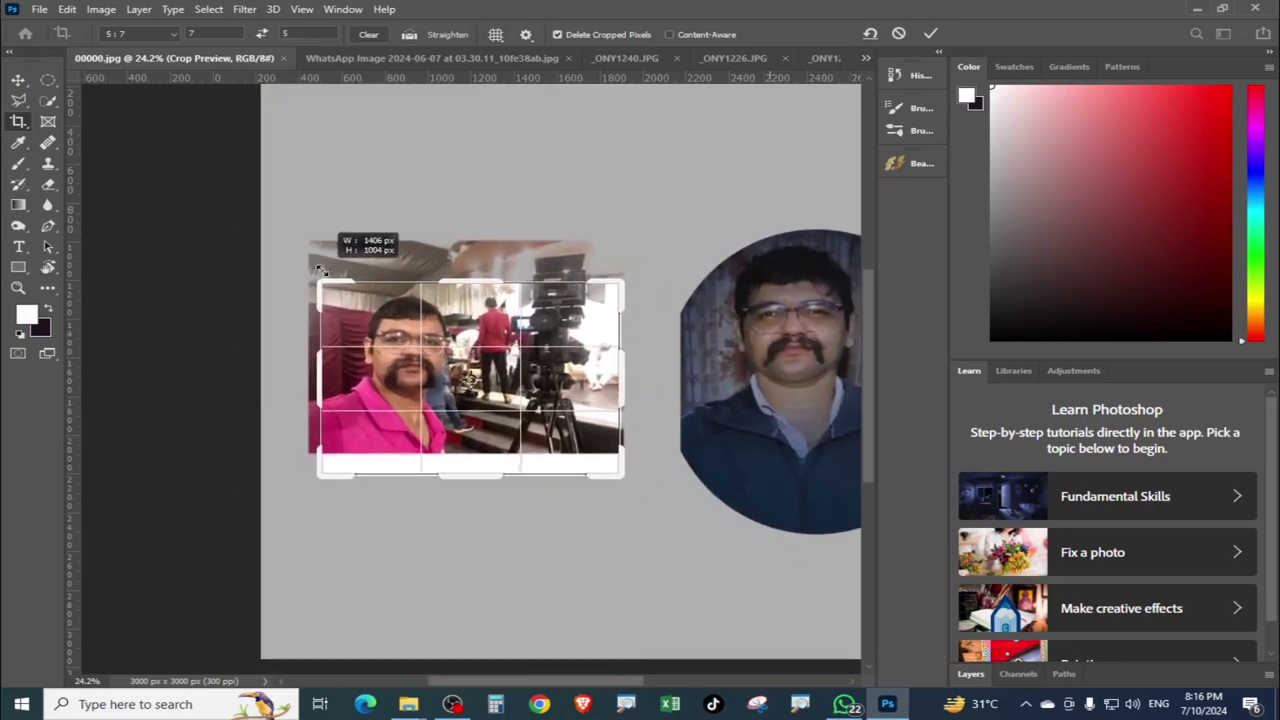
drag(470, 345, 470, 378)
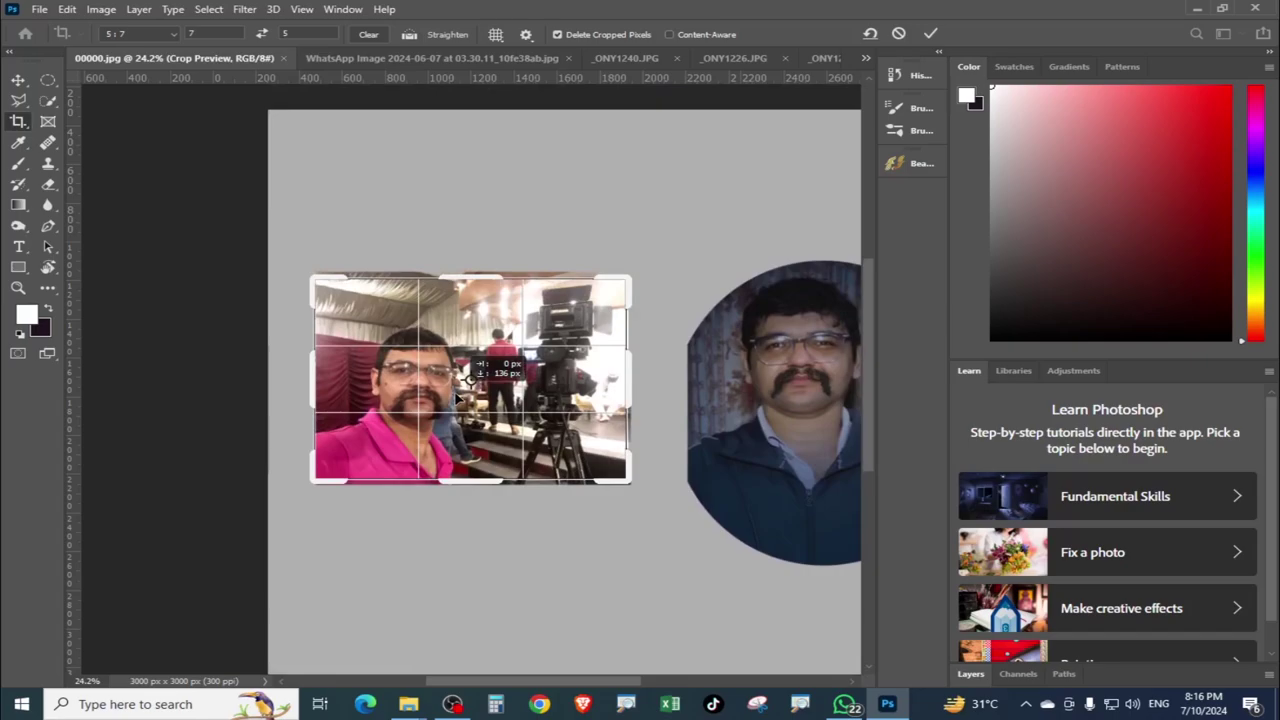
key(Return)
key(ctrl+0)
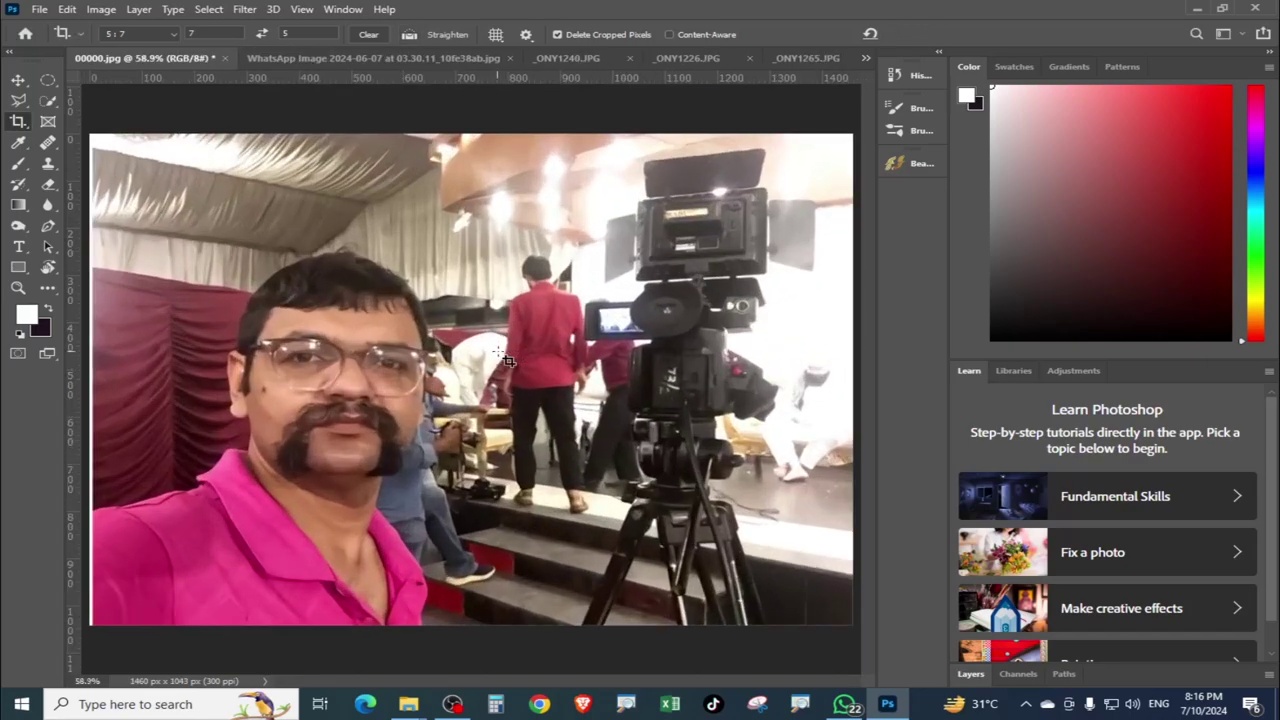
Step: Trim the selfie crop slightly at one corner, leaving 1441 × 1029 px
click(508, 360)
drag(96, 139, 107, 147)
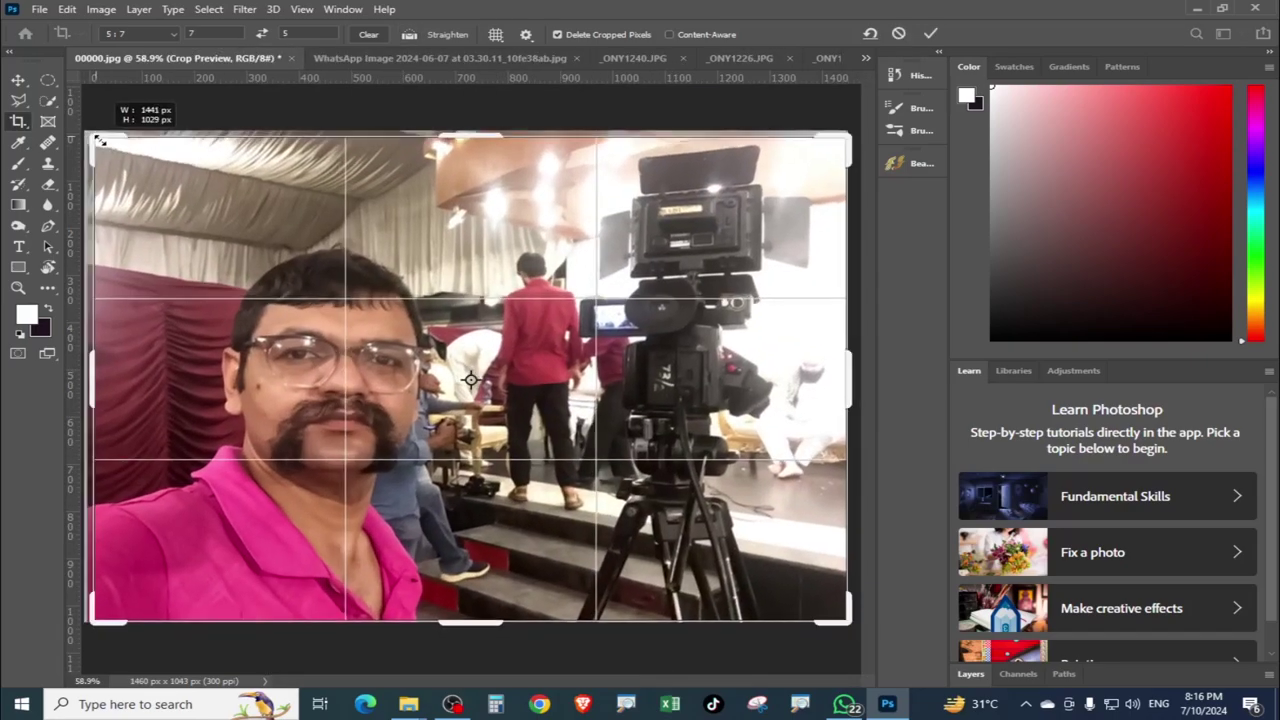
key(Return)
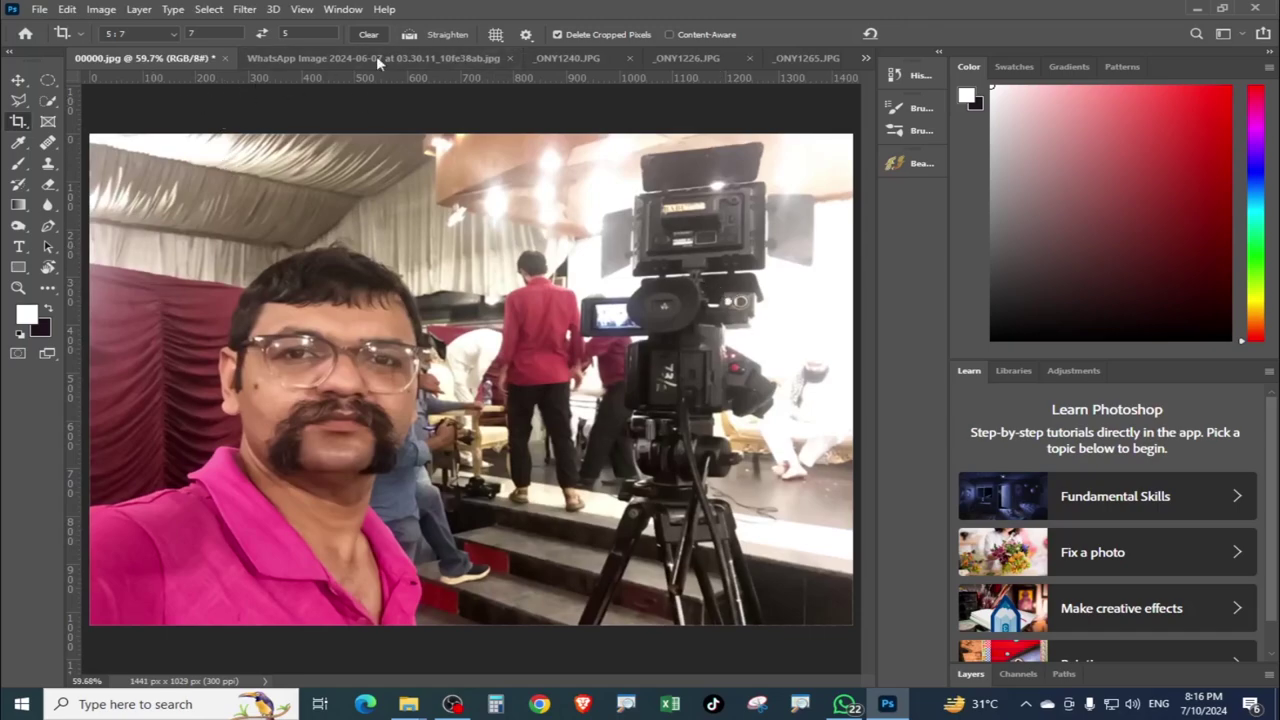
Step: Try the Straighten option, then reselect the standard Crop Tool from the toolbar flyout
click(409, 34)
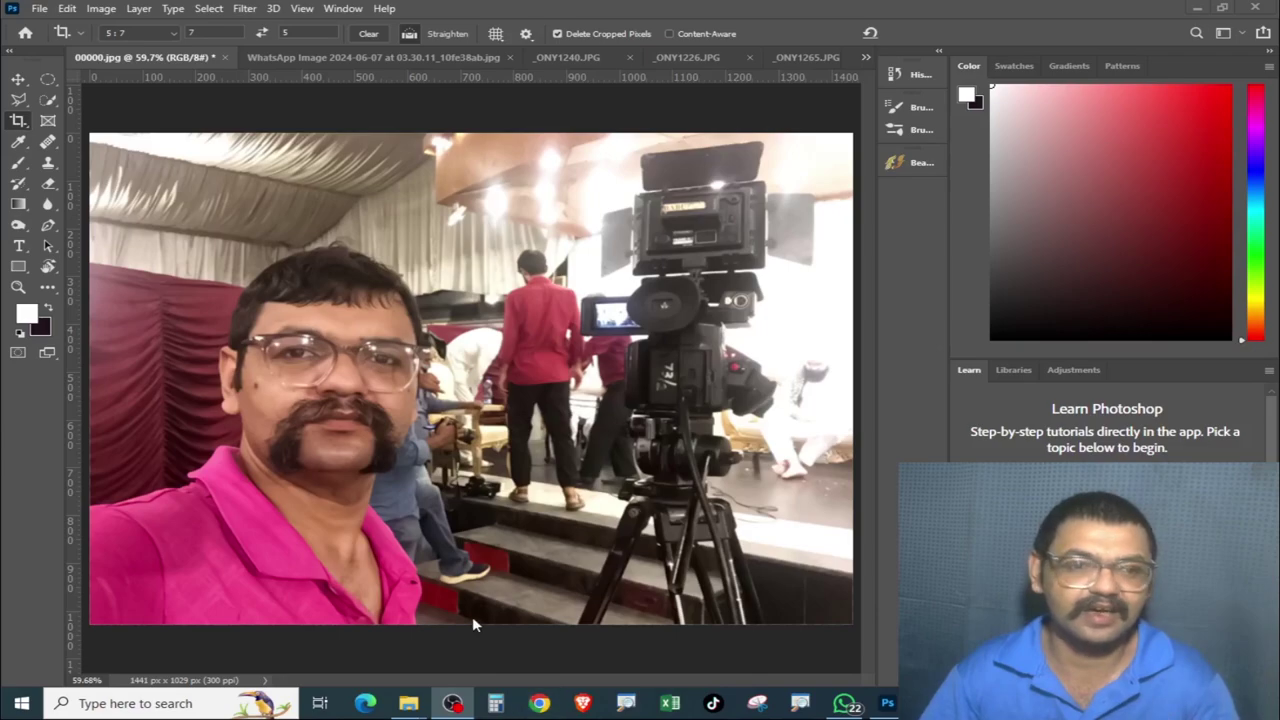
right_click(25, 133)
click(25, 128)
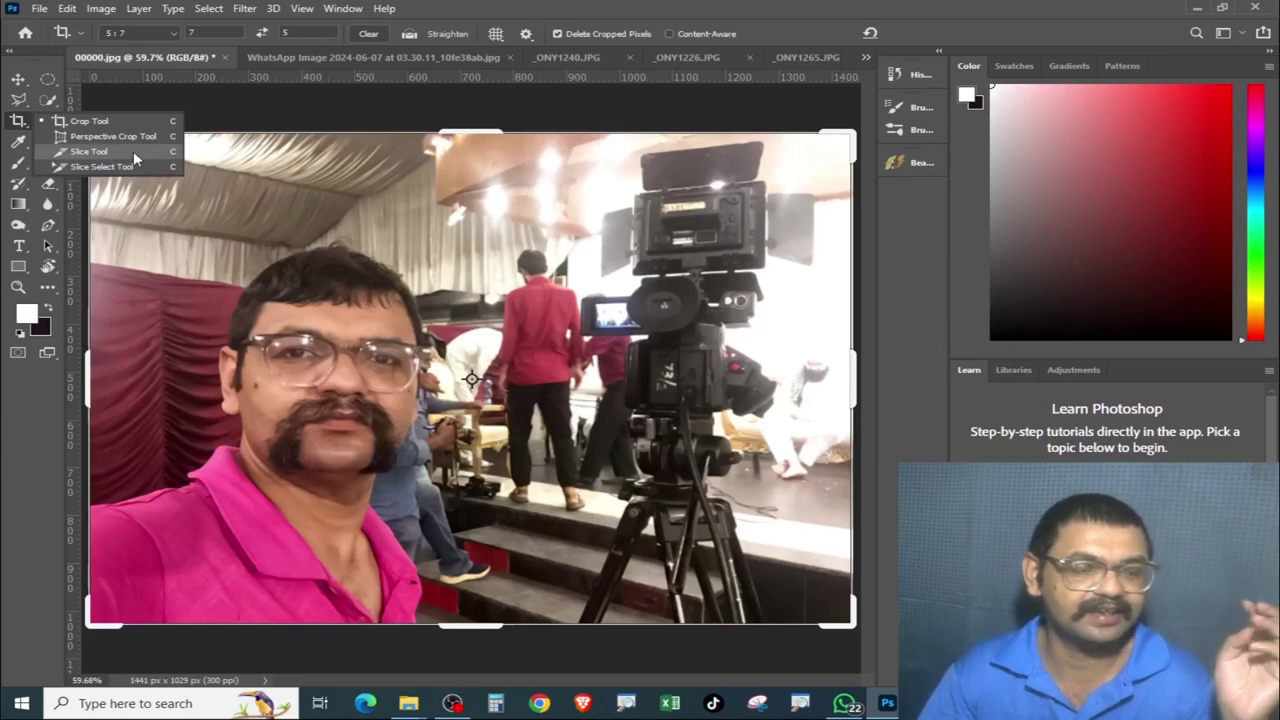
click(90, 121)
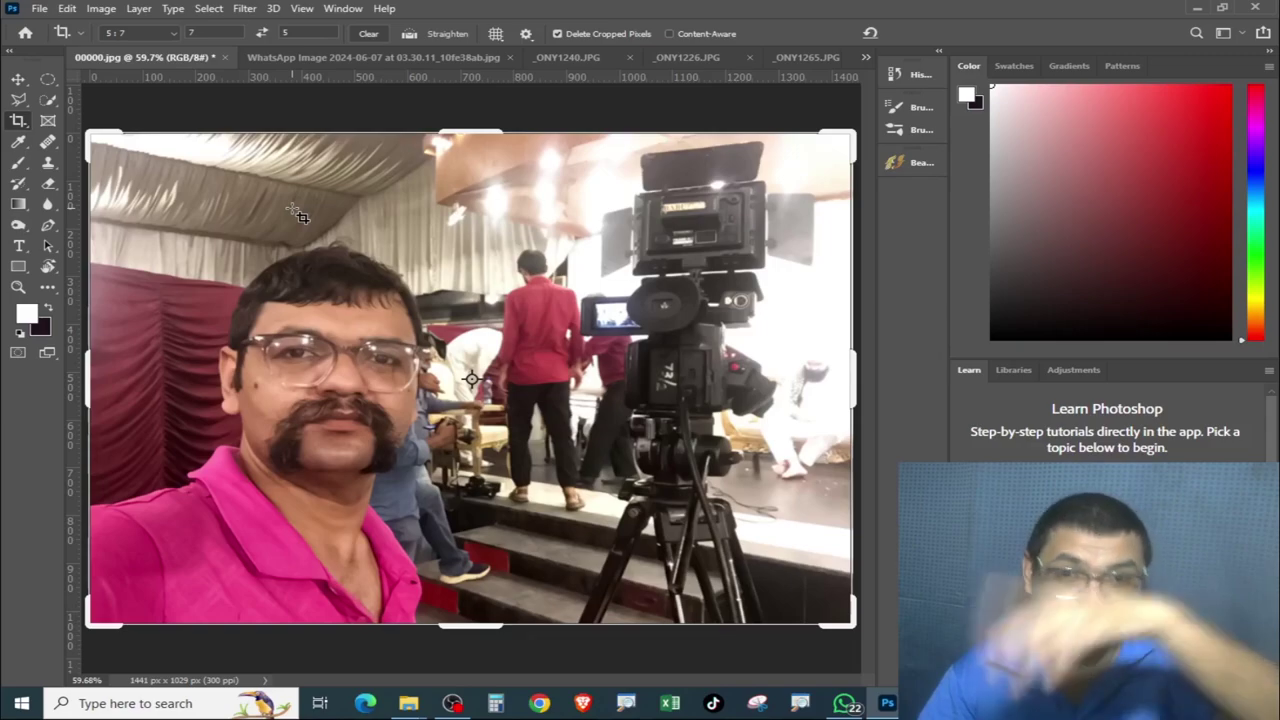
Step: Crop the wide selfie to a 5:7 portrait around the face, 745 x 1043 px
click(160, 33)
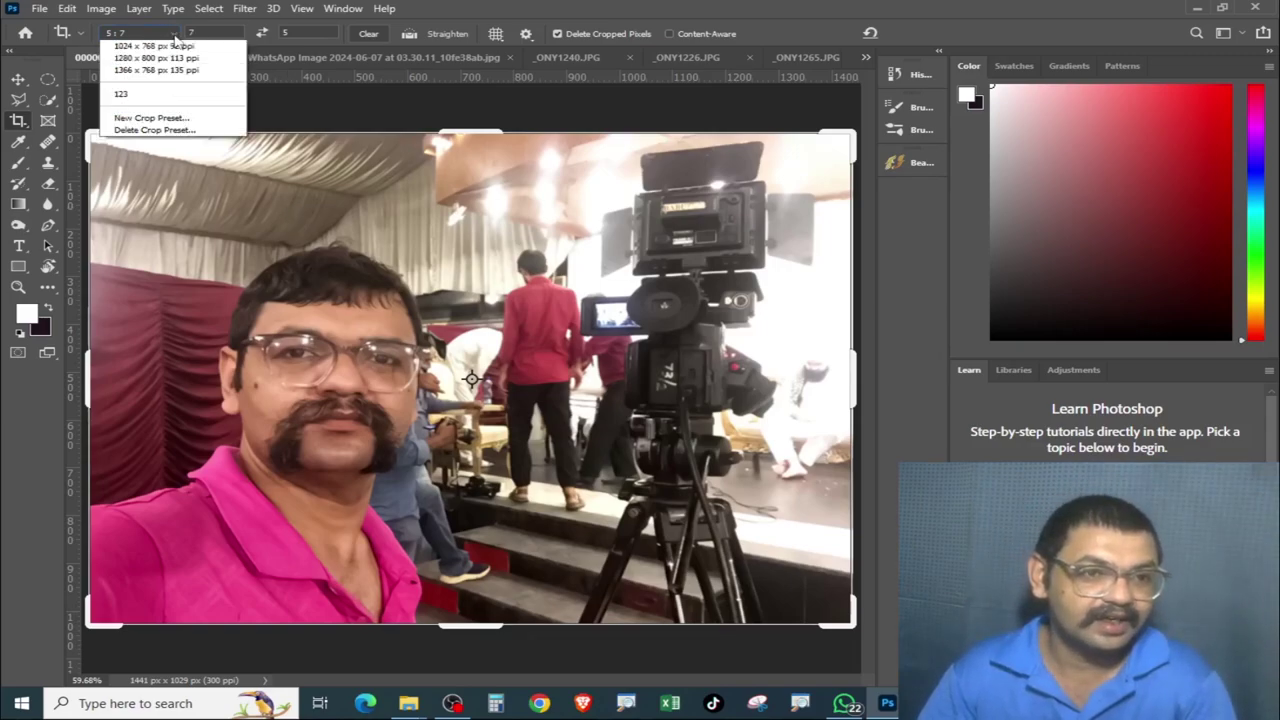
click(411, 140)
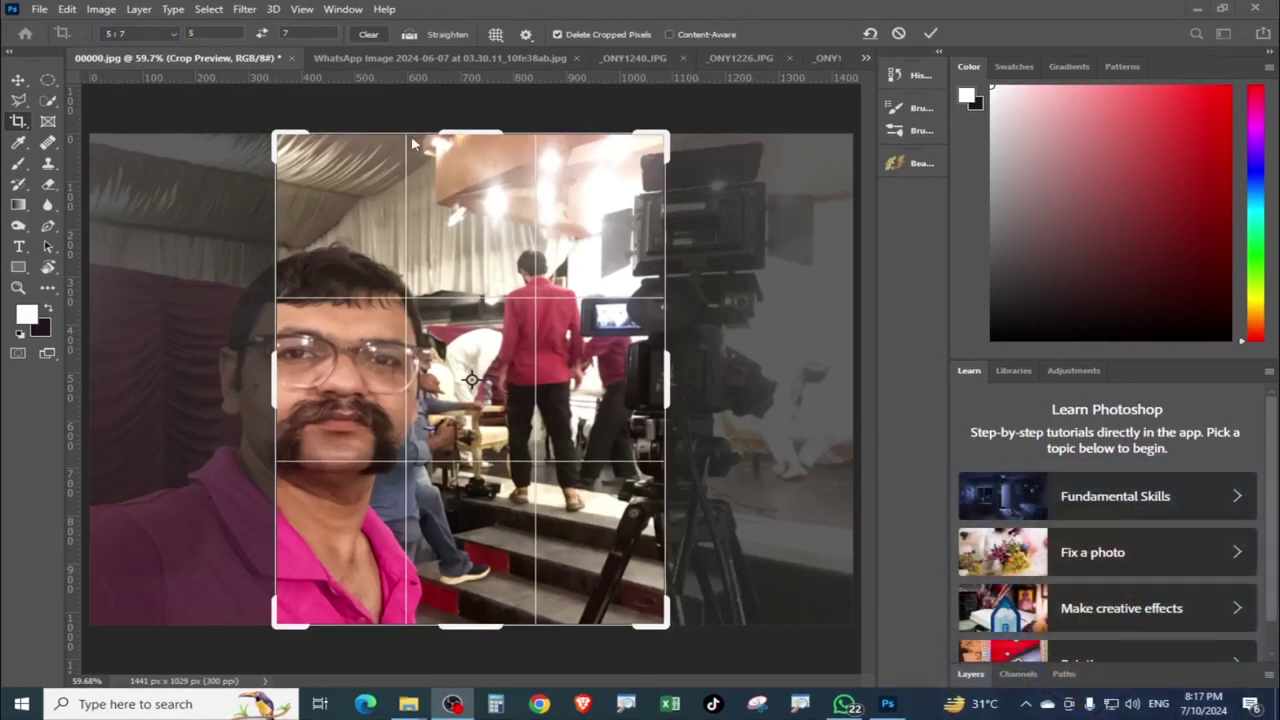
key(Escape)
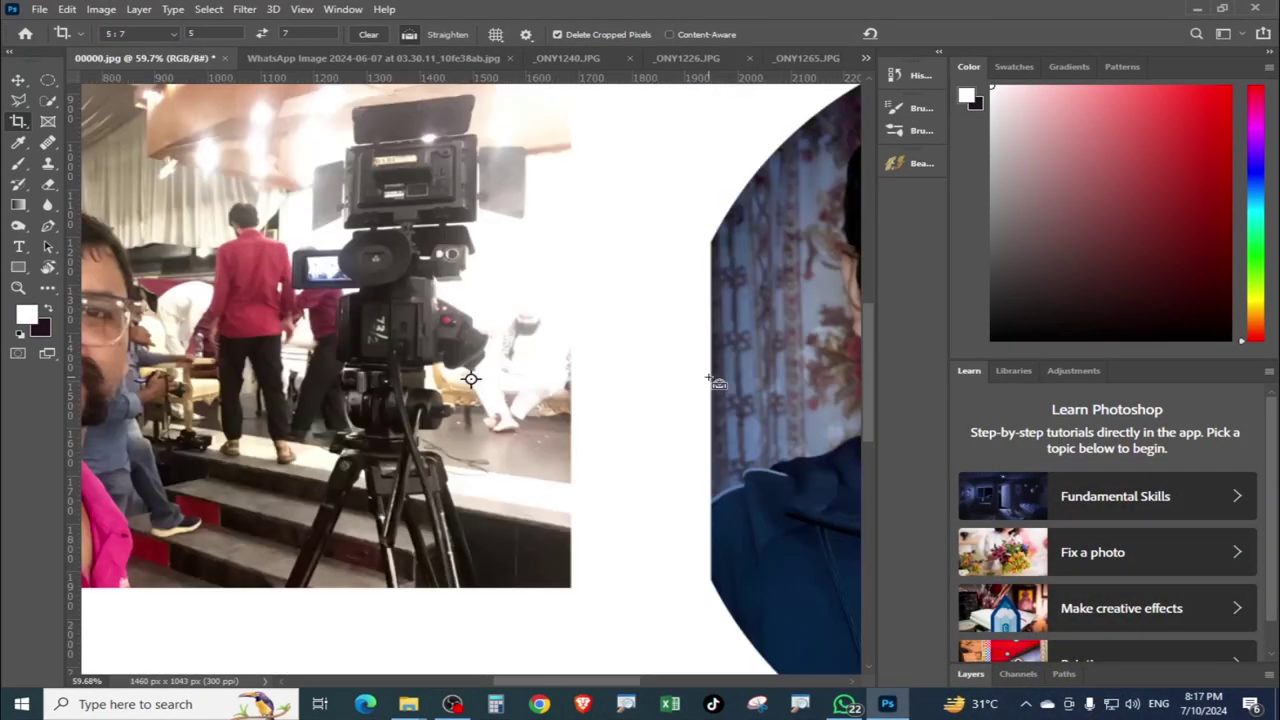
key(ctrl+0)
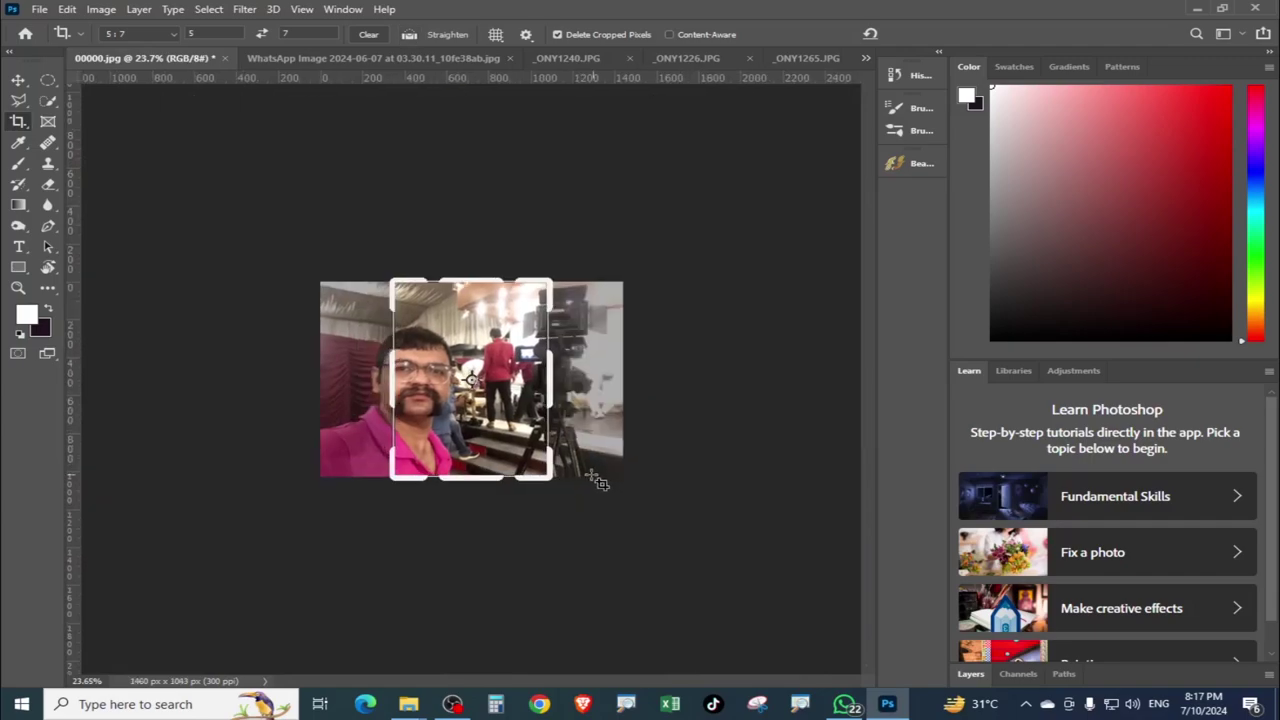
drag(500, 318, 491, 369)
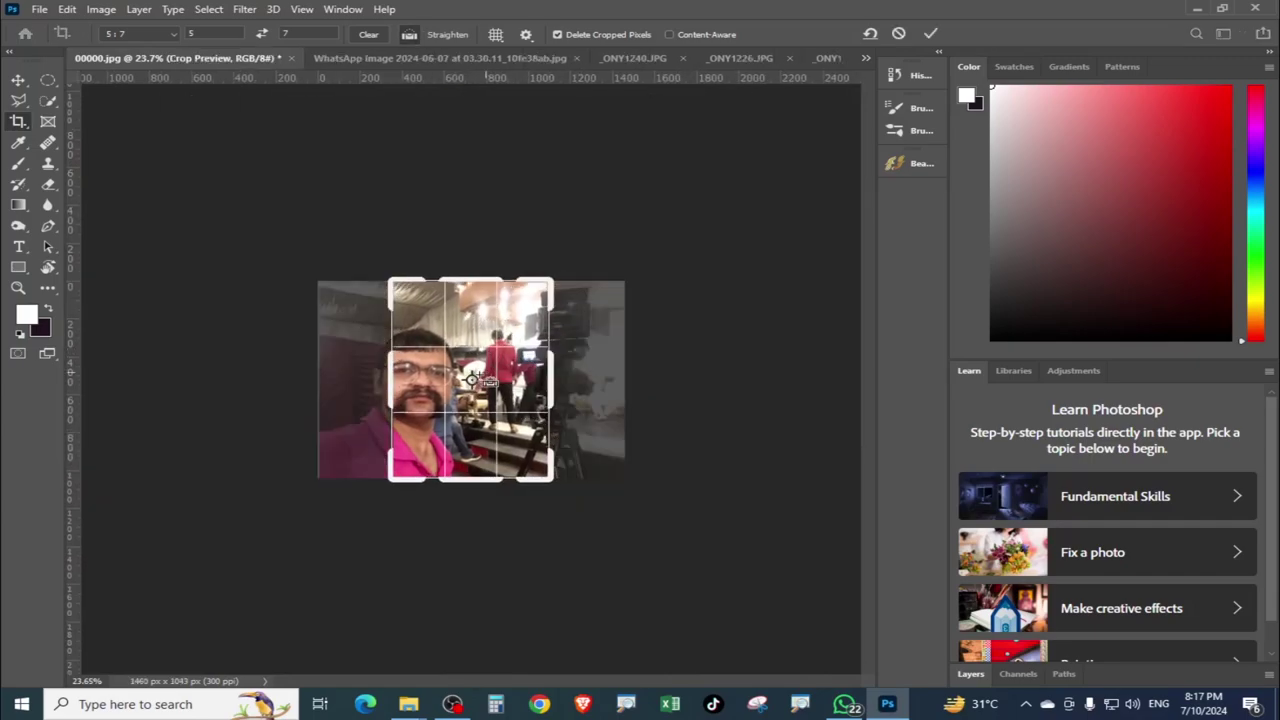
click(18, 80)
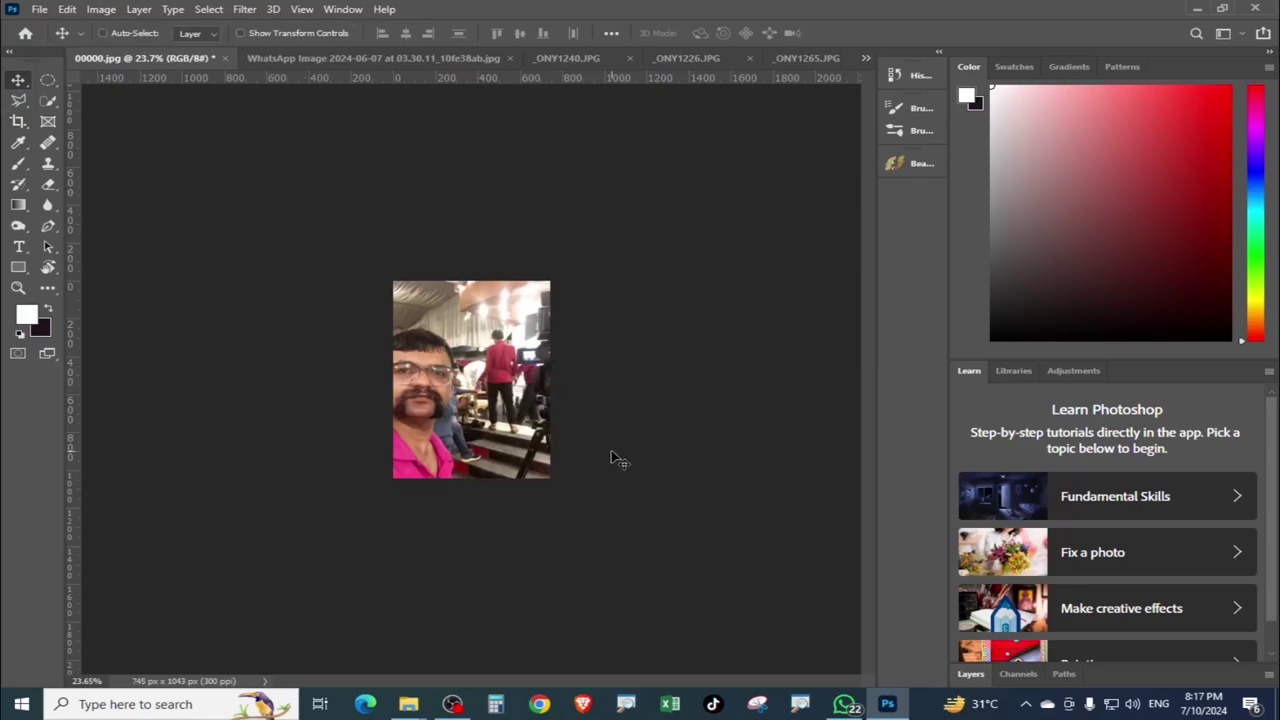
Step: Undo the portrait crop to restore the full 3000 x 3000 px collage, then clear the 5:7 crop ratio
key(ctrl+z)
key(ctrl+z)
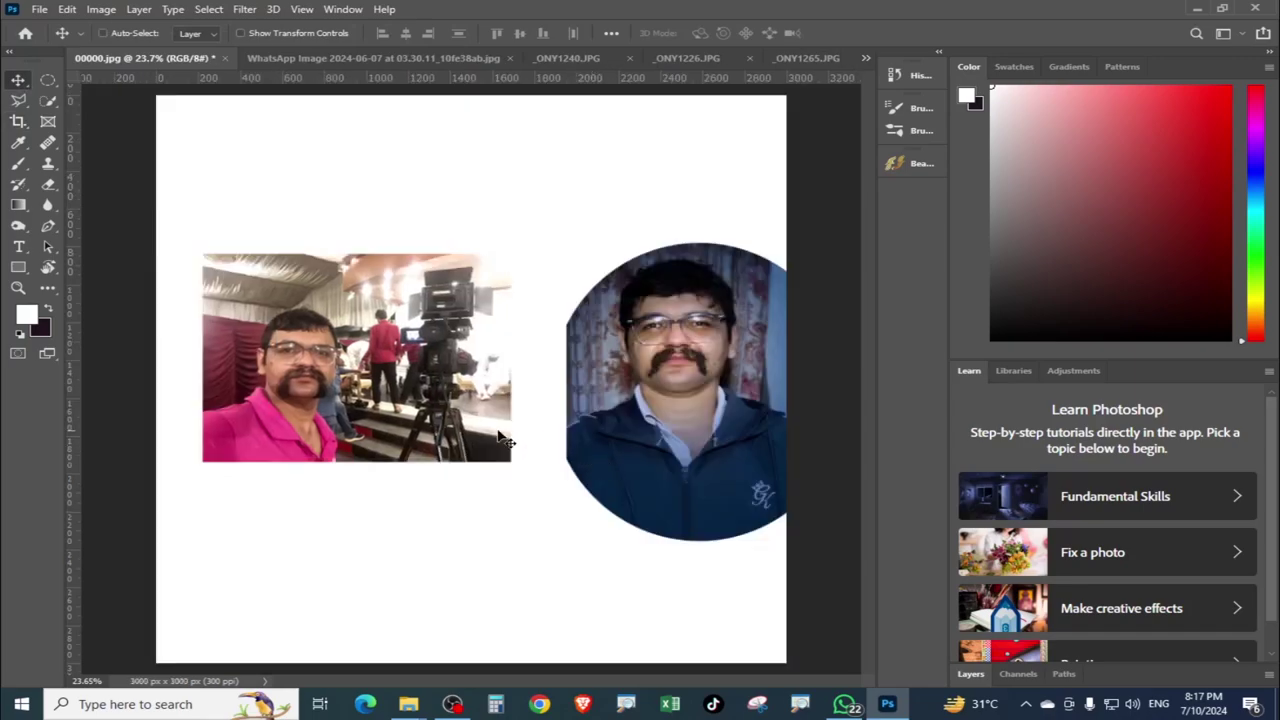
key(ctrl+shift+z)
key(ctrl+shift+z)
key(ctrl+z)
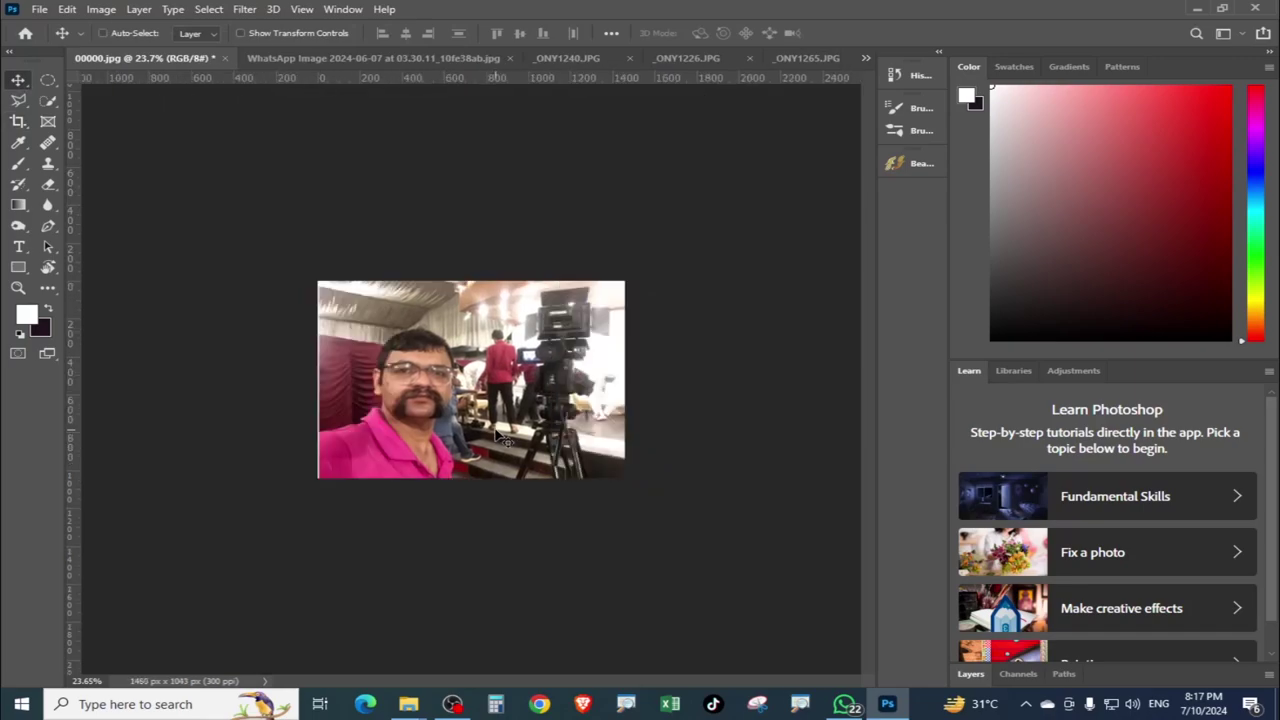
key(ctrl+0)
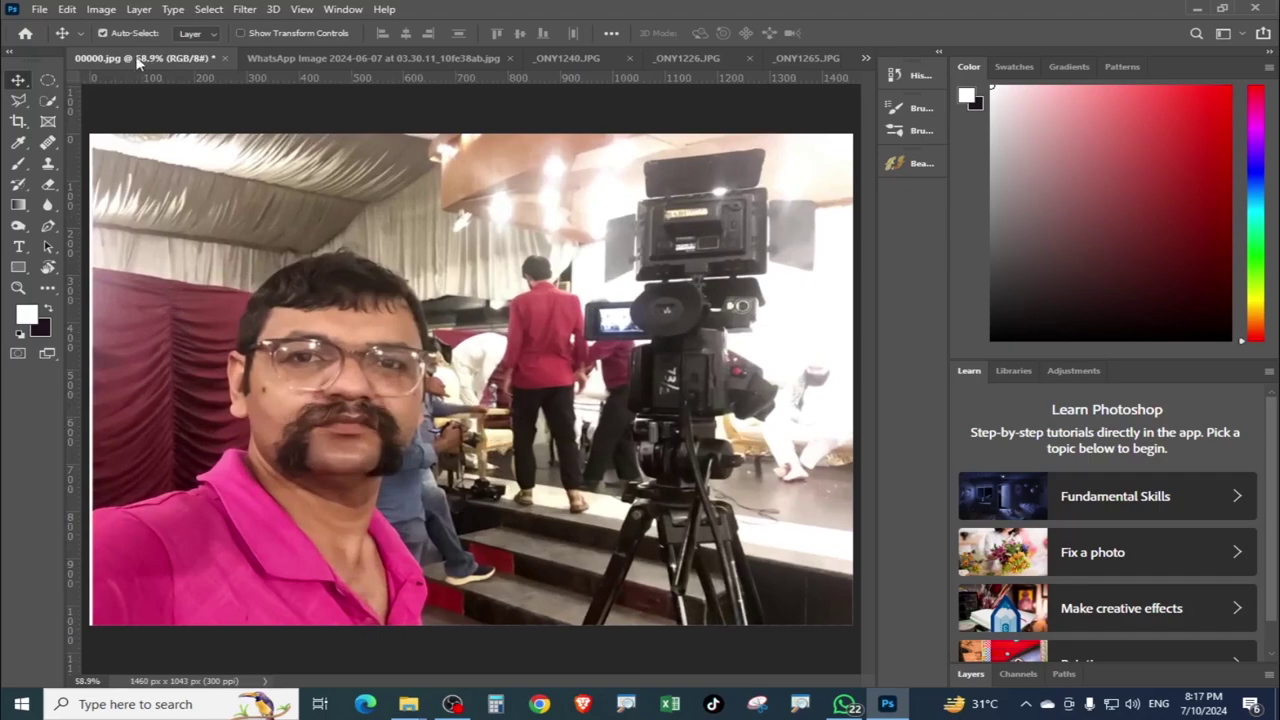
click(18, 122)
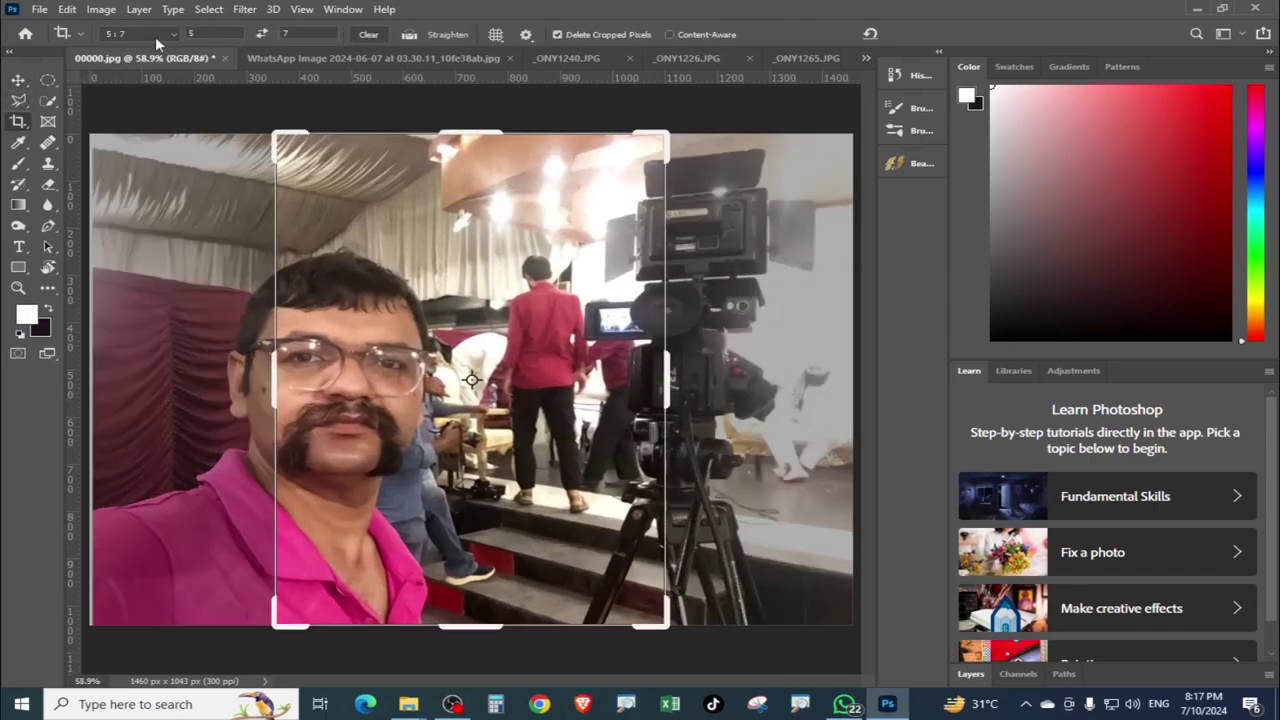
click(369, 34)
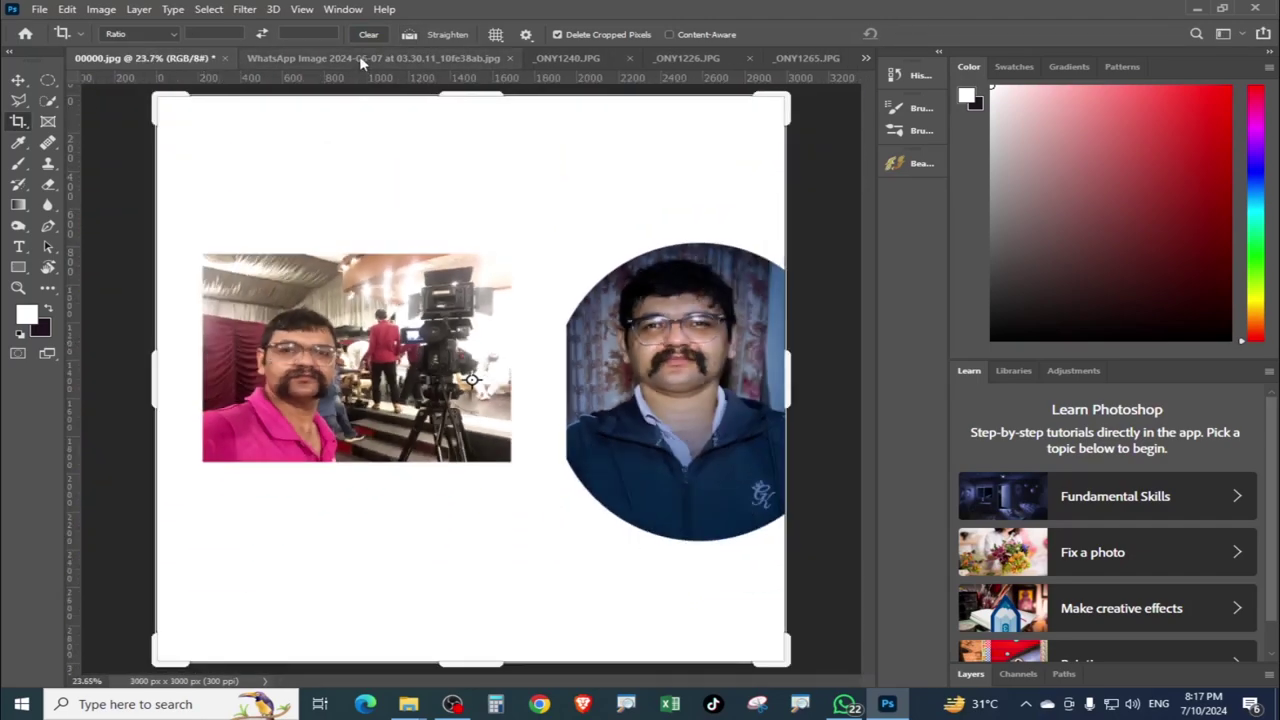
Step: Free-ratio crop the collage tightly around the left selfie, giving about 1504 x 1107 px
click(217, 265)
mouse_move(787, 657)
mouse_down()
mouse_move(723, 625)
mouse_move(560, 493)
mouse_up()
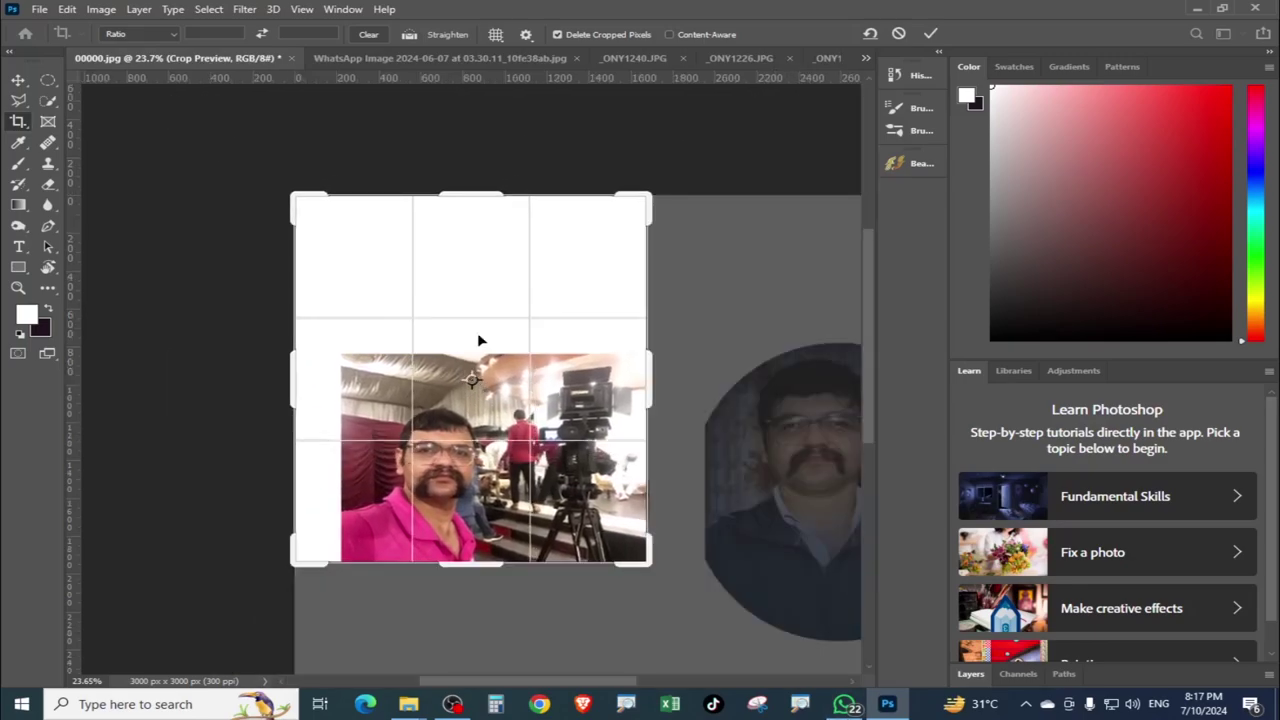
drag(310, 194, 320, 234)
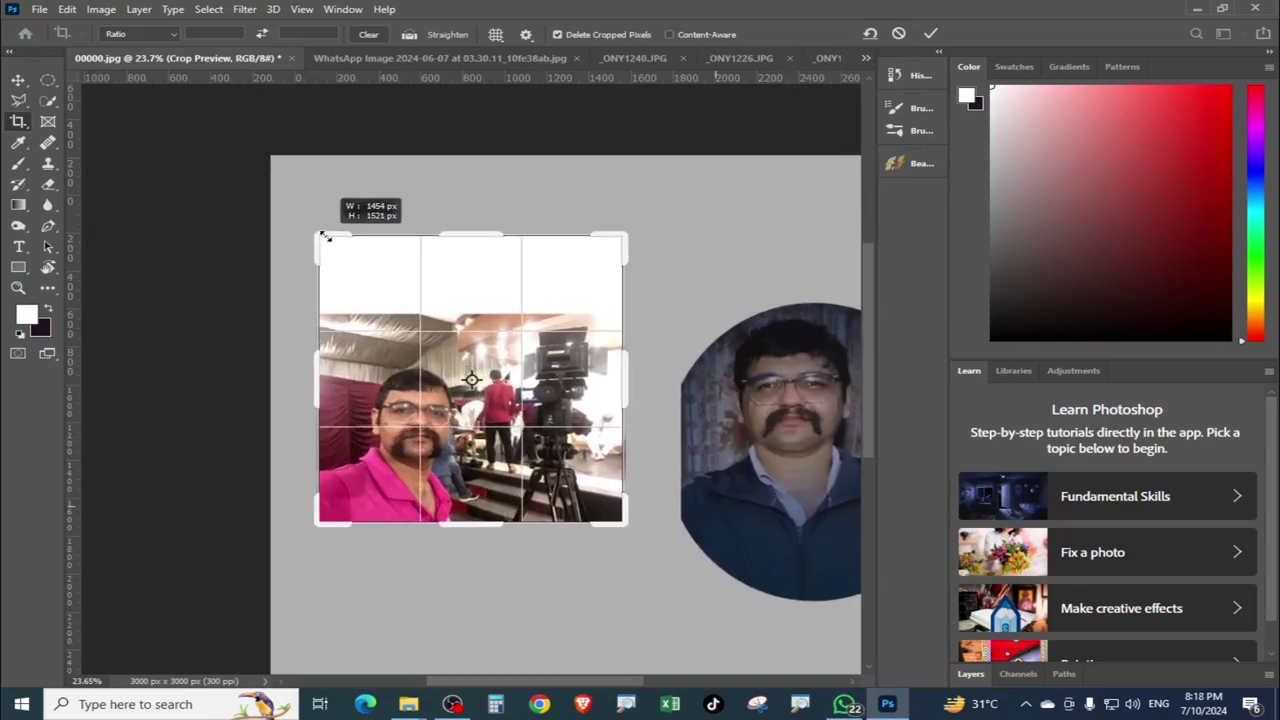
drag(466, 234, 470, 289)
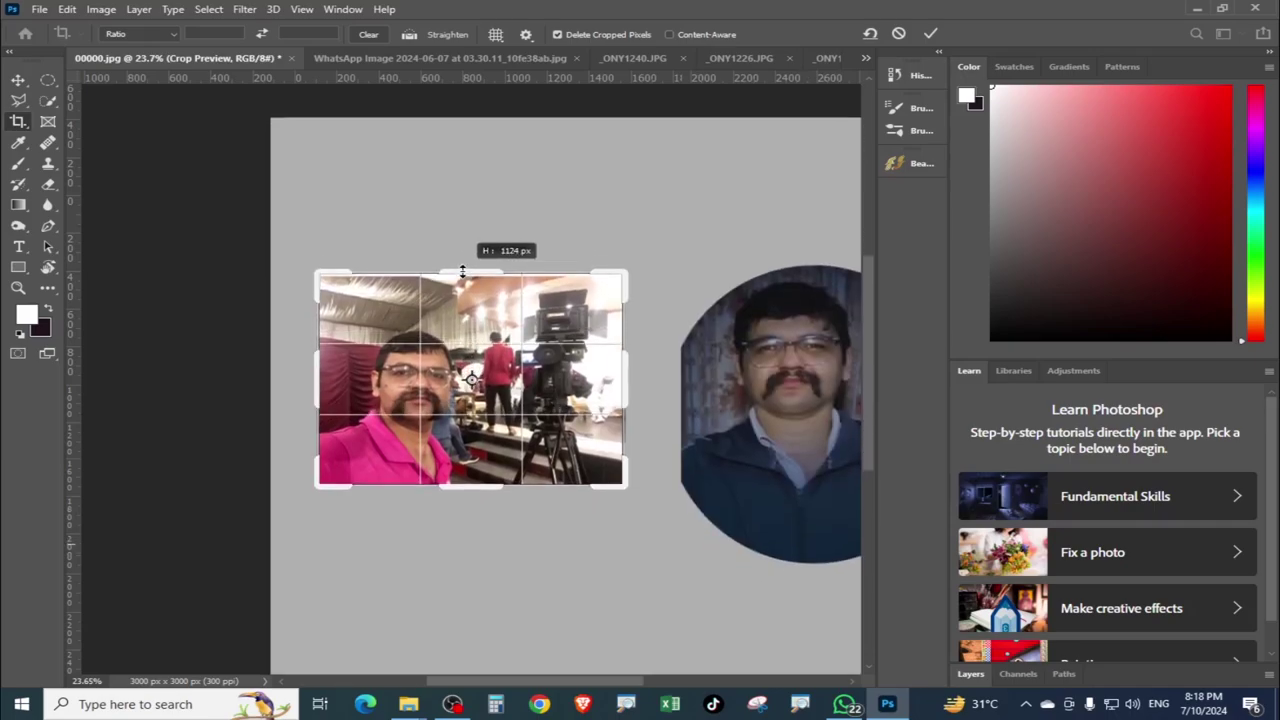
drag(626, 484, 690, 540)
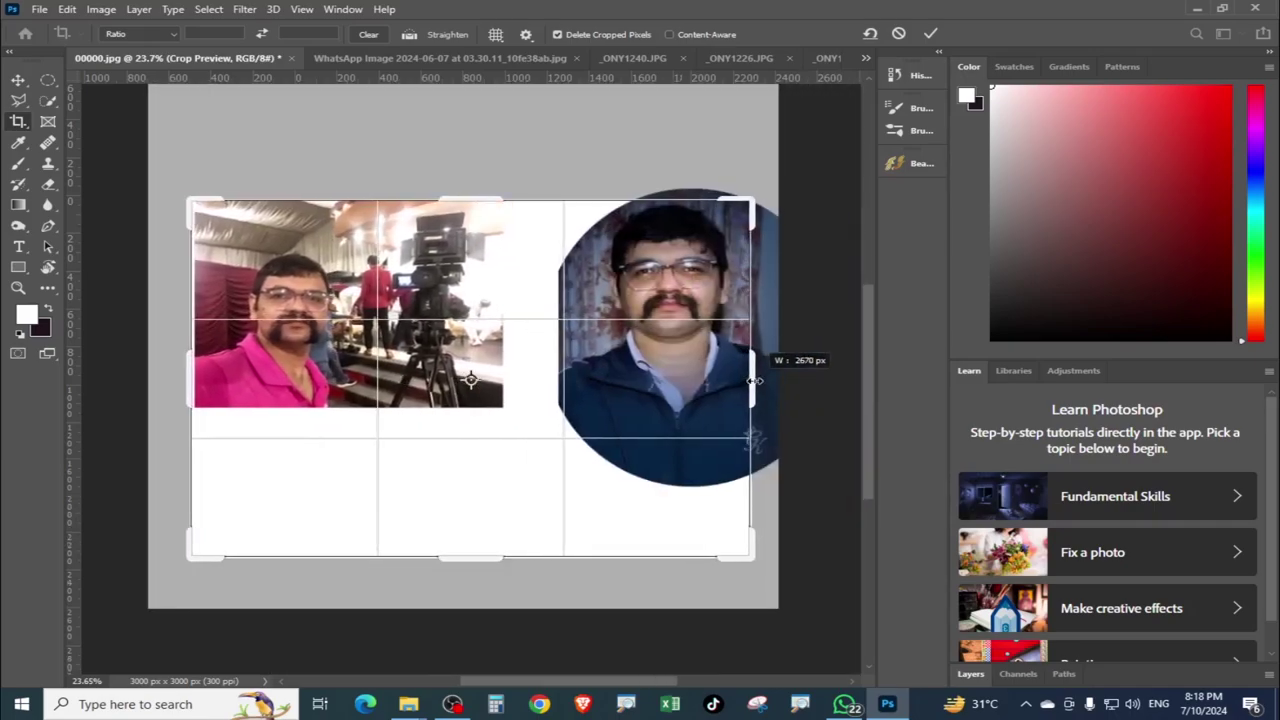
drag(684, 372, 706, 398)
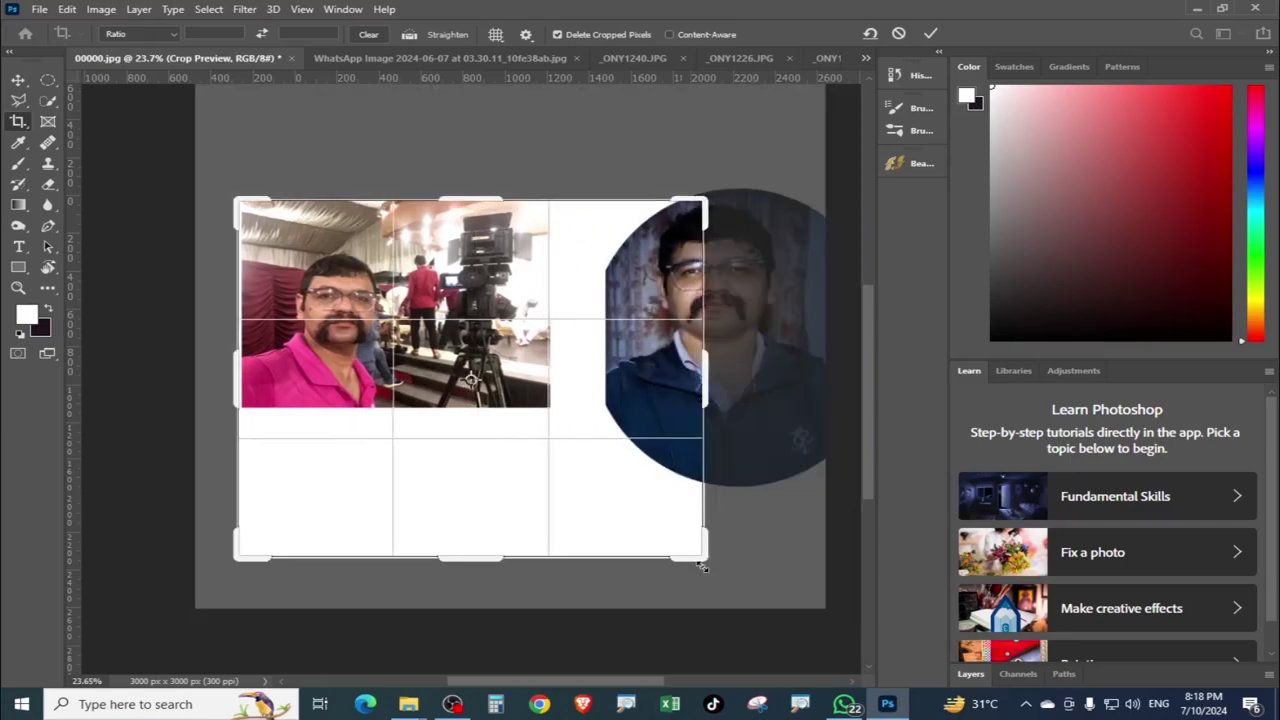
drag(701, 566, 627, 490)
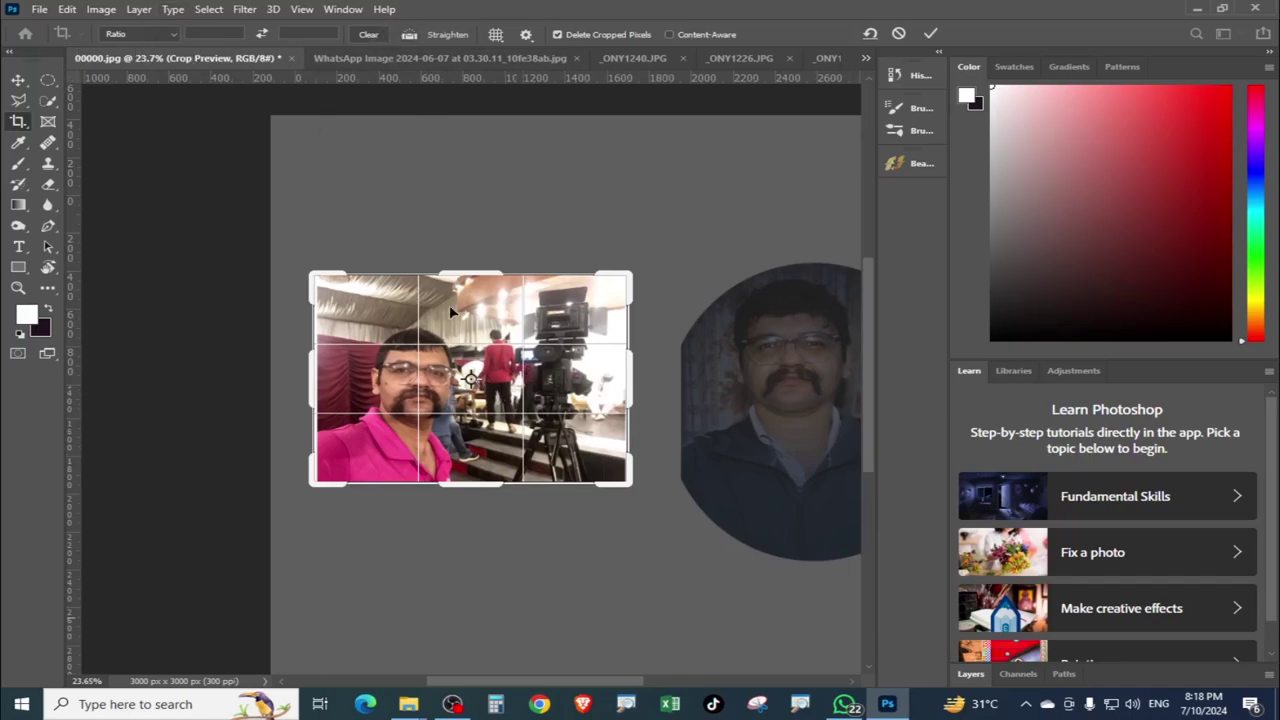
key(Return)
key(ctrl+0)
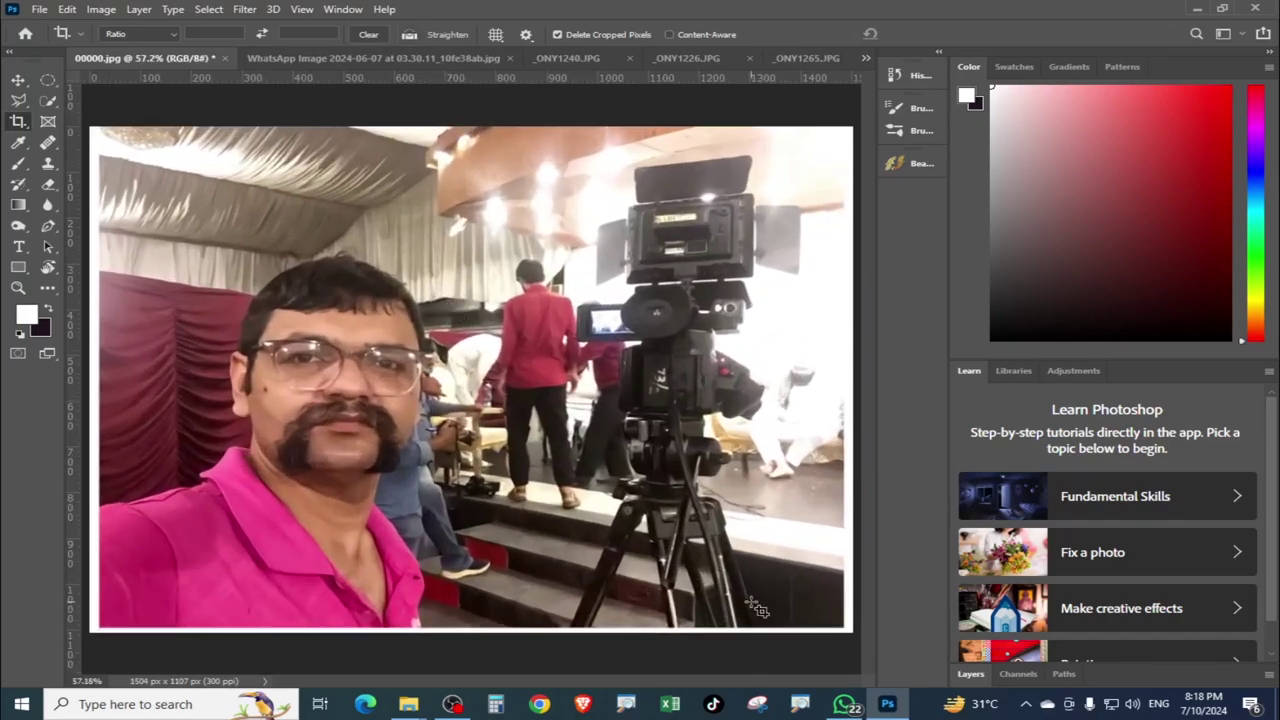
Step: Trim the selfie's bottom, left and right edges slightly, then undo back to the full two-photo collage
click(212, 160)
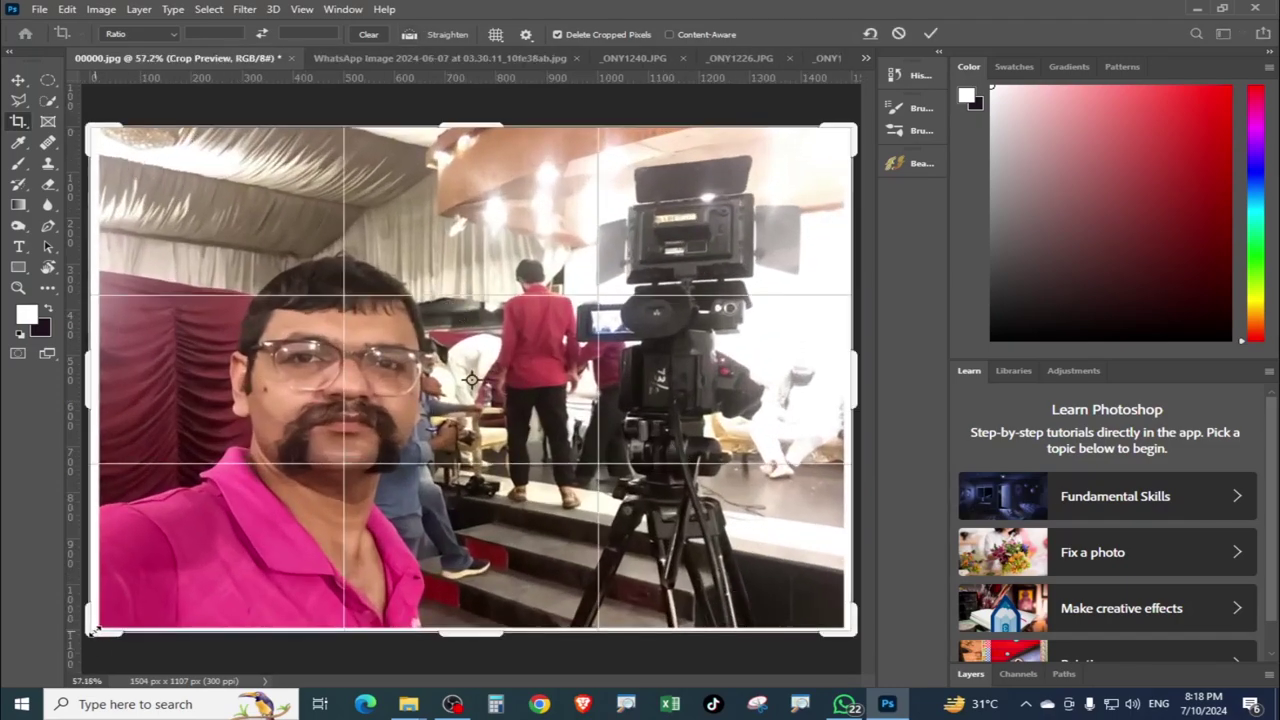
drag(92, 630, 96, 628)
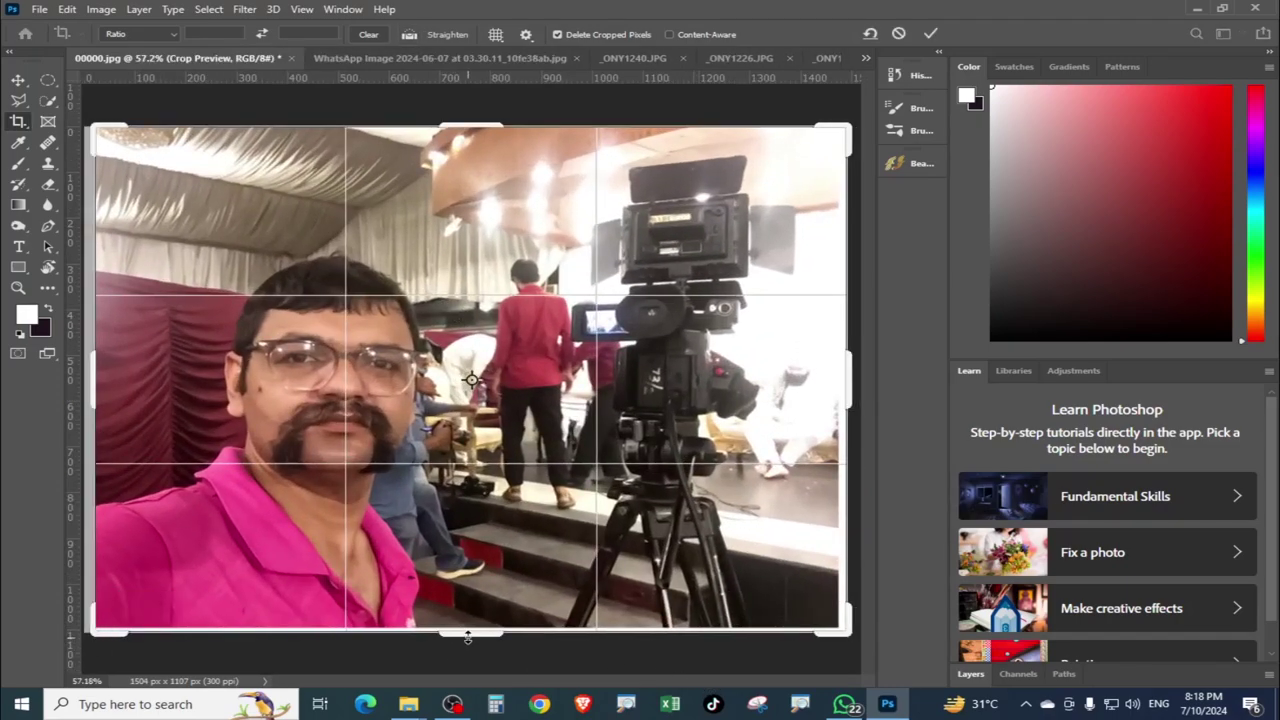
drag(466, 641, 468, 634)
drag(859, 389, 848, 389)
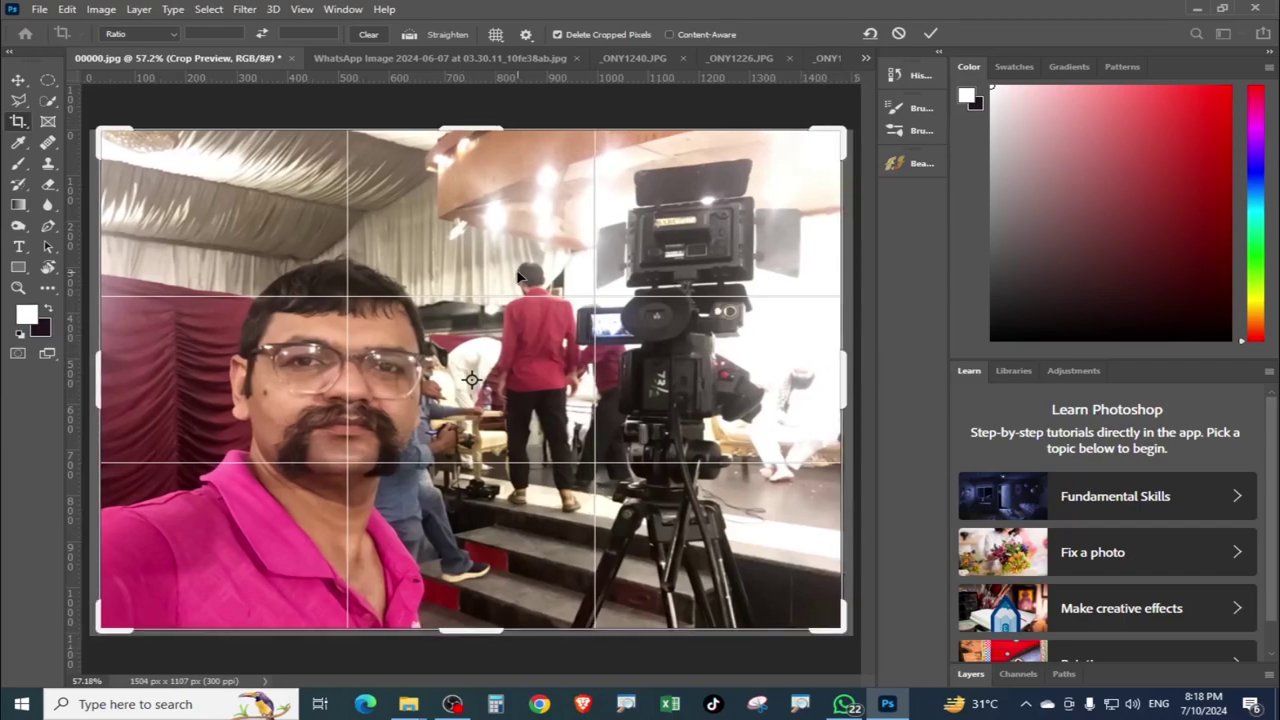
key(Return)
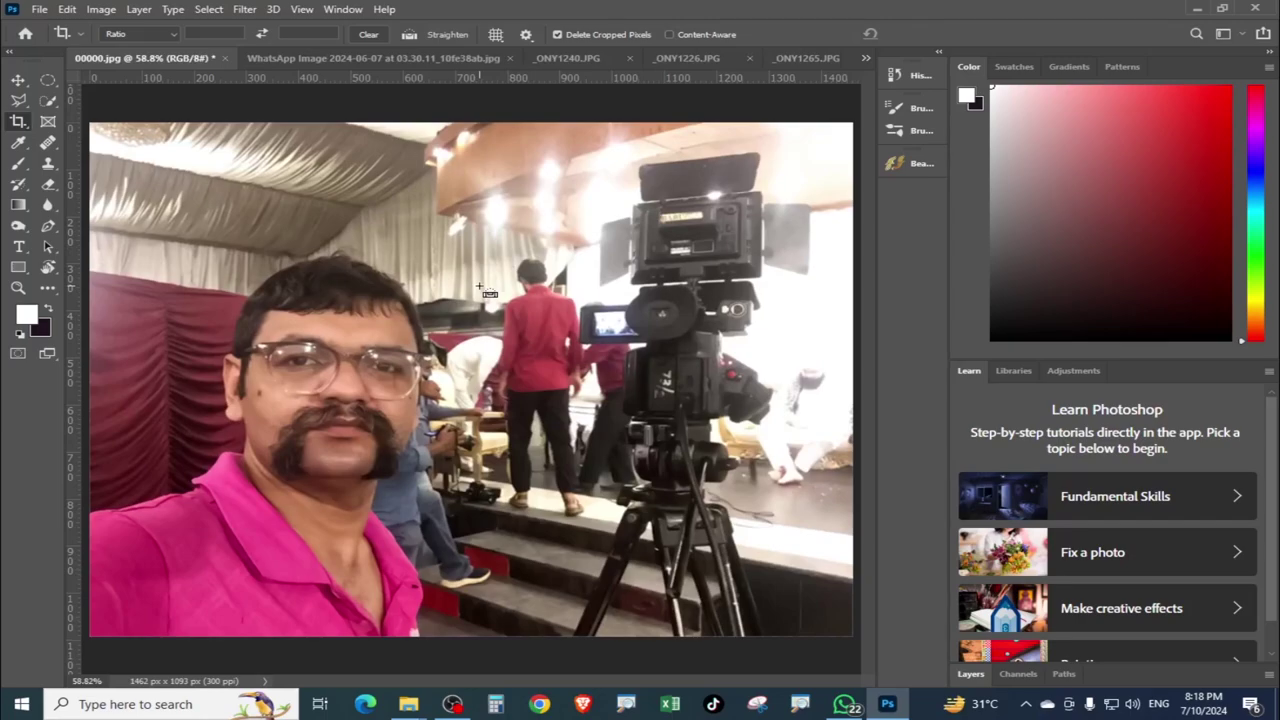
key(ctrl+z)
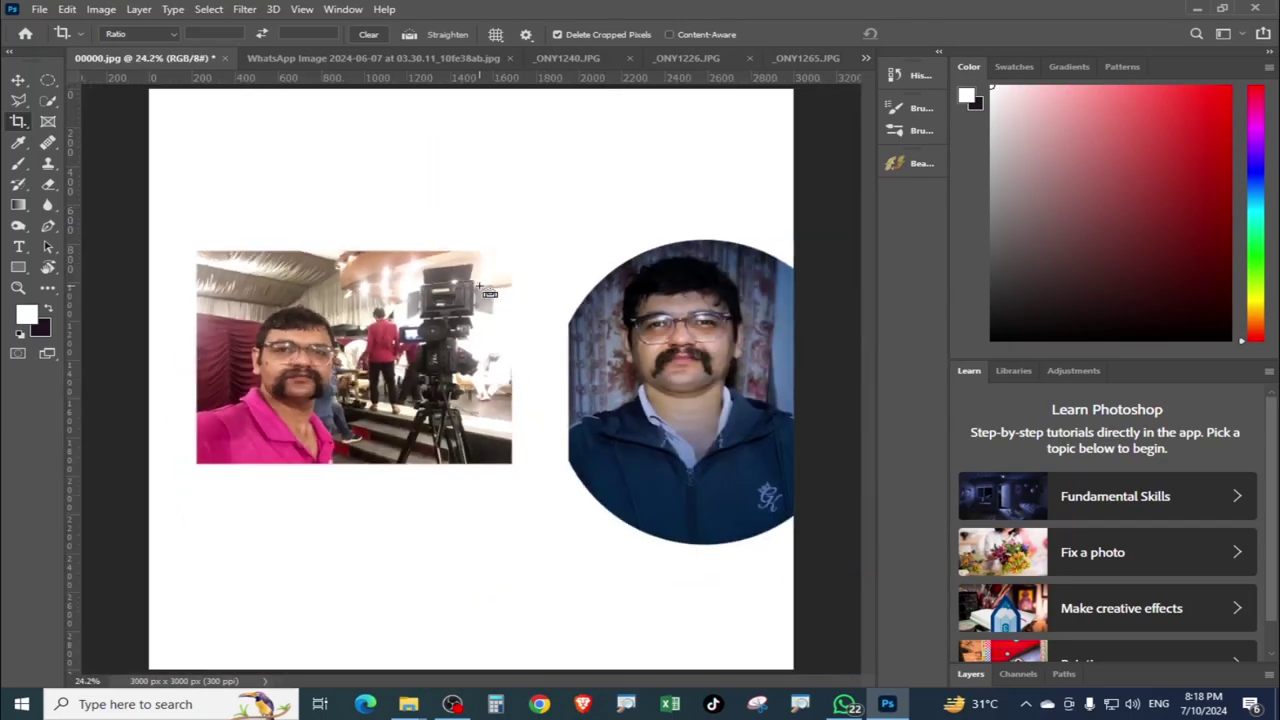
Step: Set the crop ratio to the 4 : 5 (8 : 10) preset, flipped to landscape
click(175, 34)
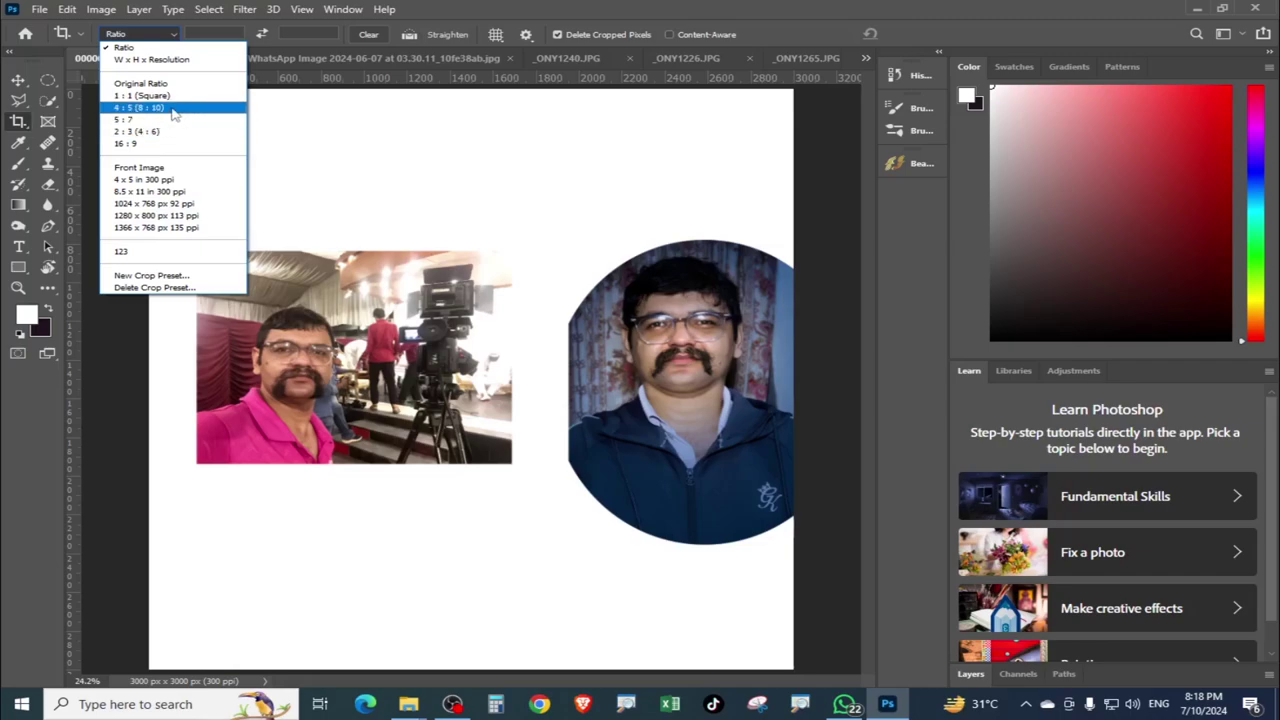
click(172, 108)
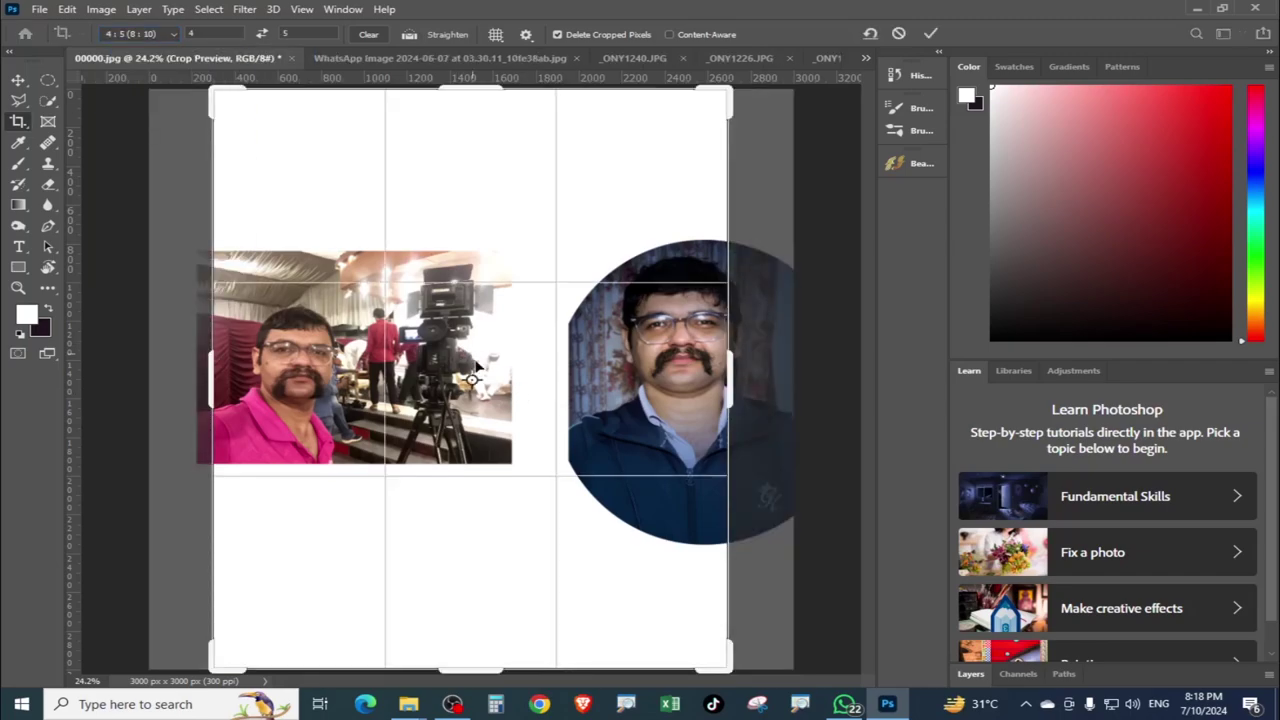
click(261, 35)
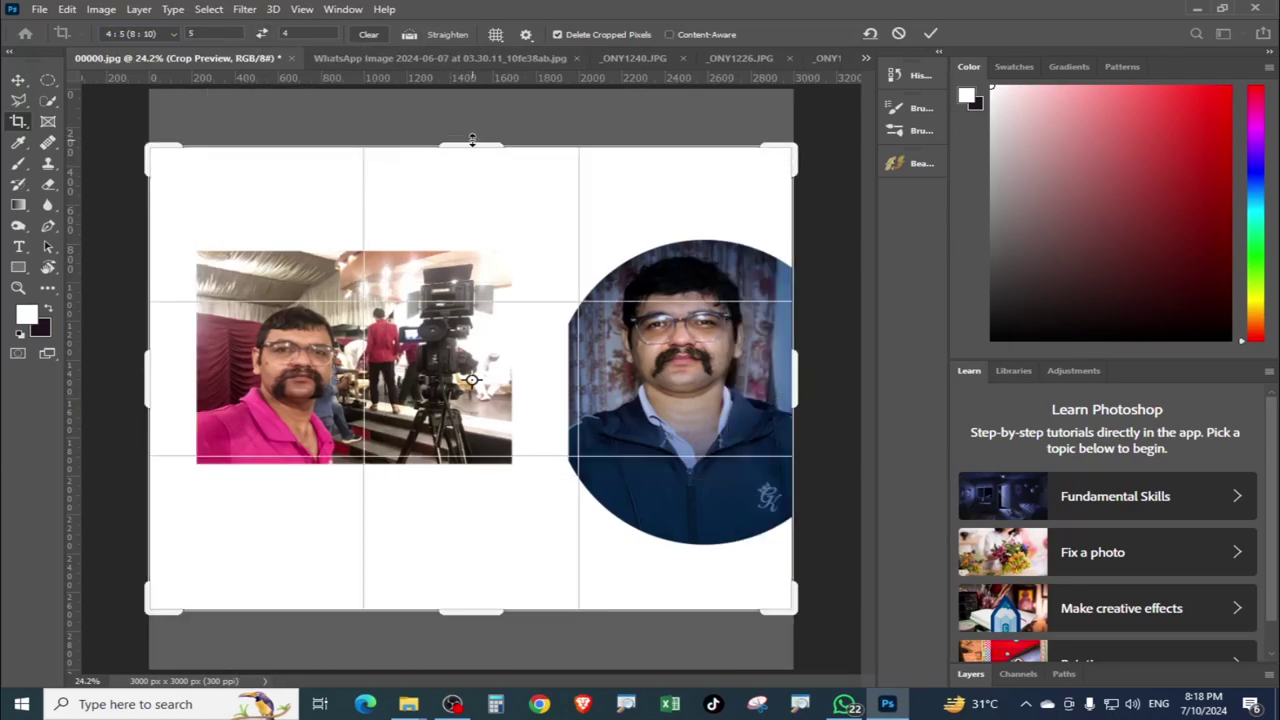
Step: Frame the landscape 4:5 crop box around the selfie by resizing it and shifting the collage
drag(472, 140, 453, 262)
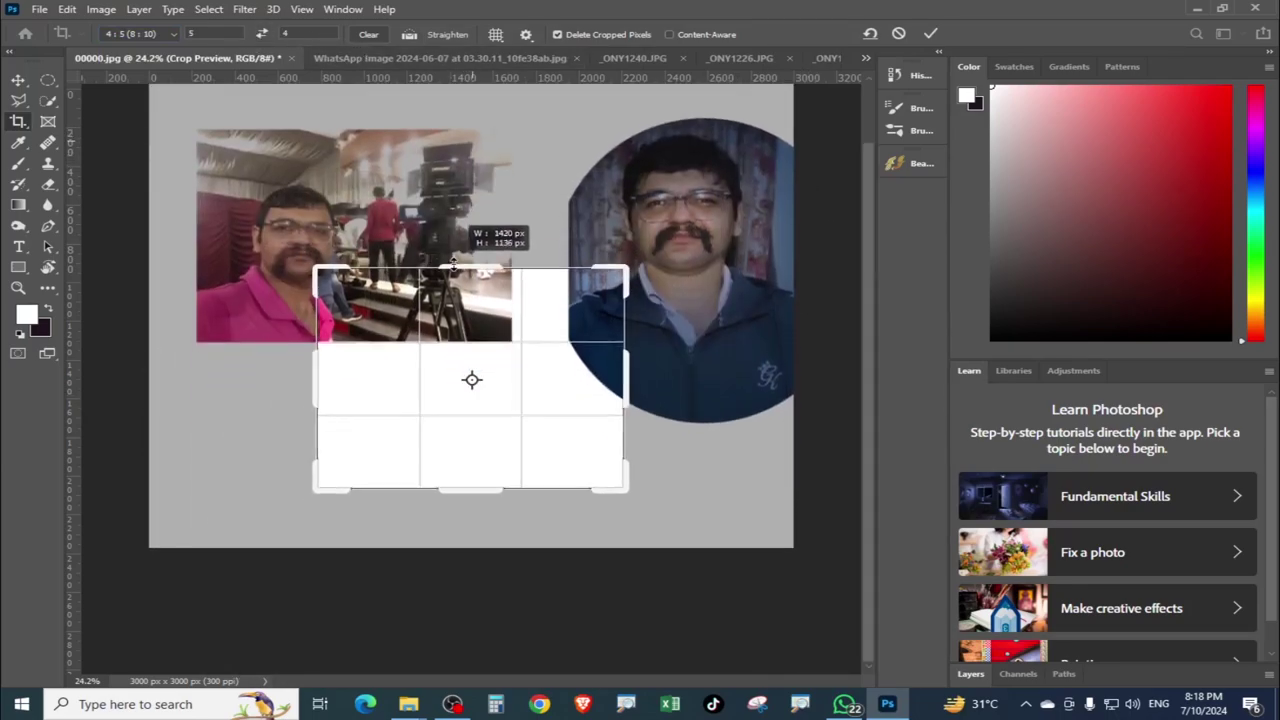
drag(458, 331, 578, 481)
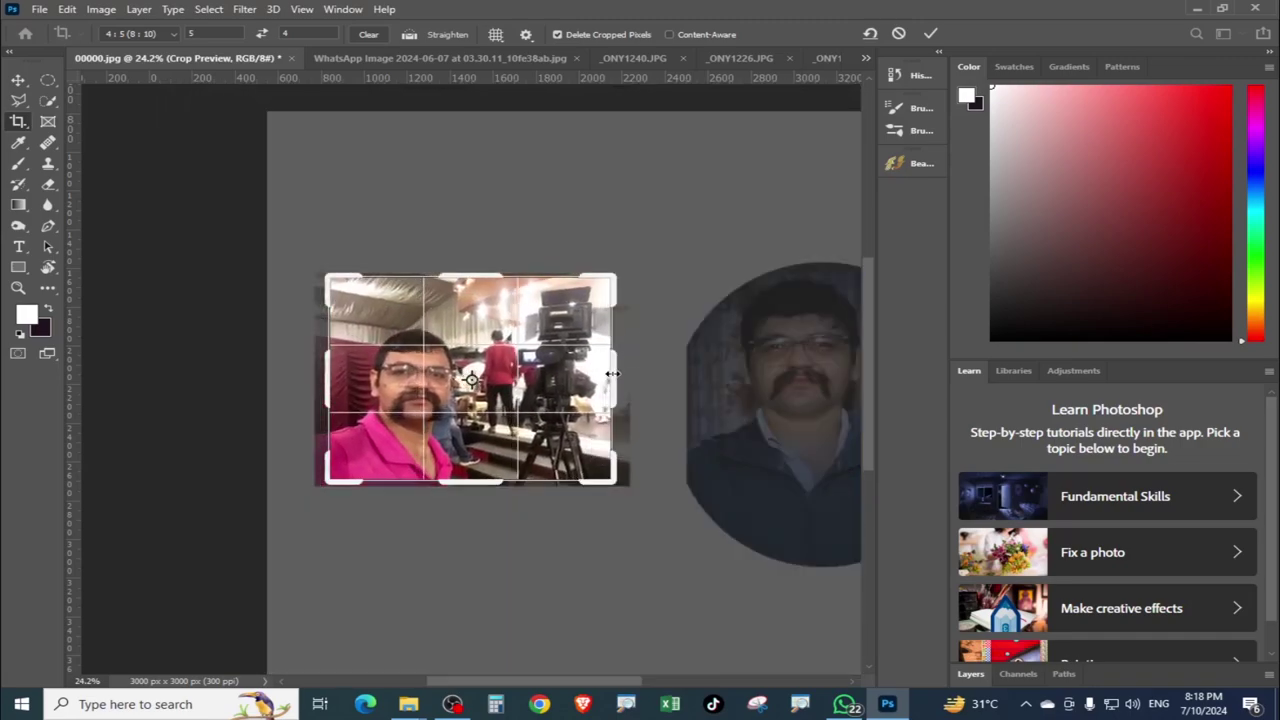
drag(573, 440, 575, 430)
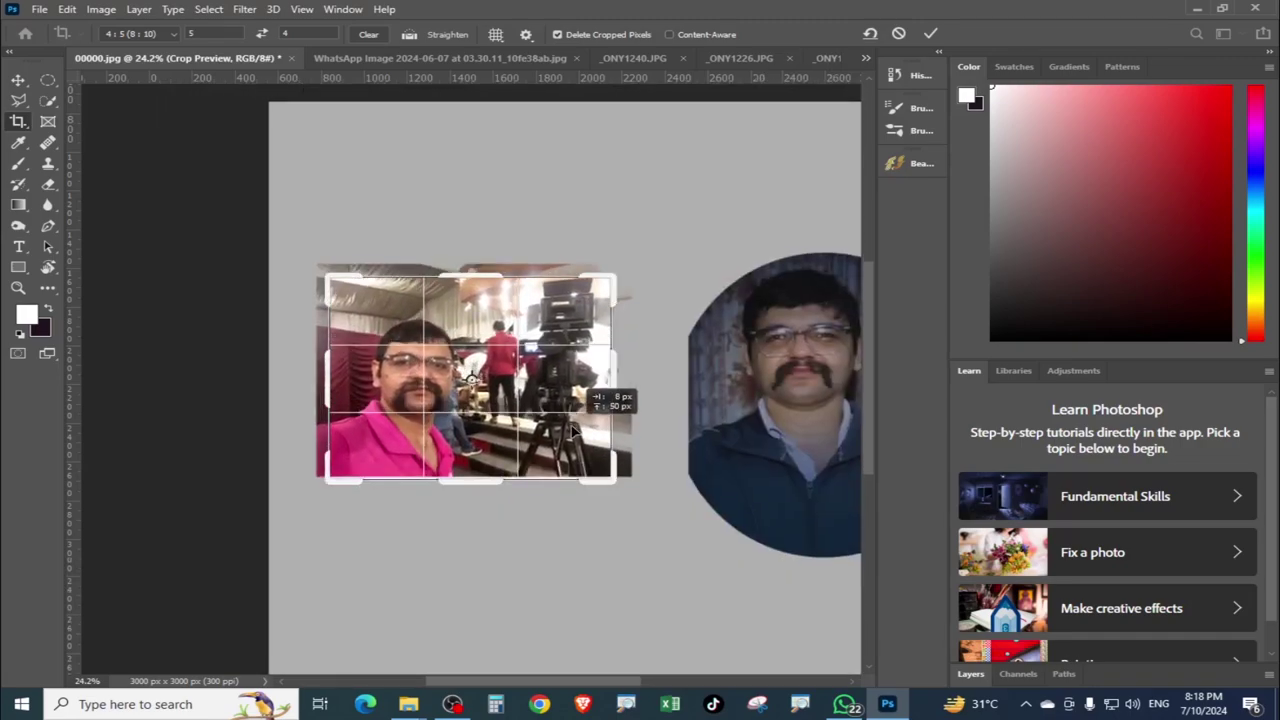
drag(606, 484, 540, 437)
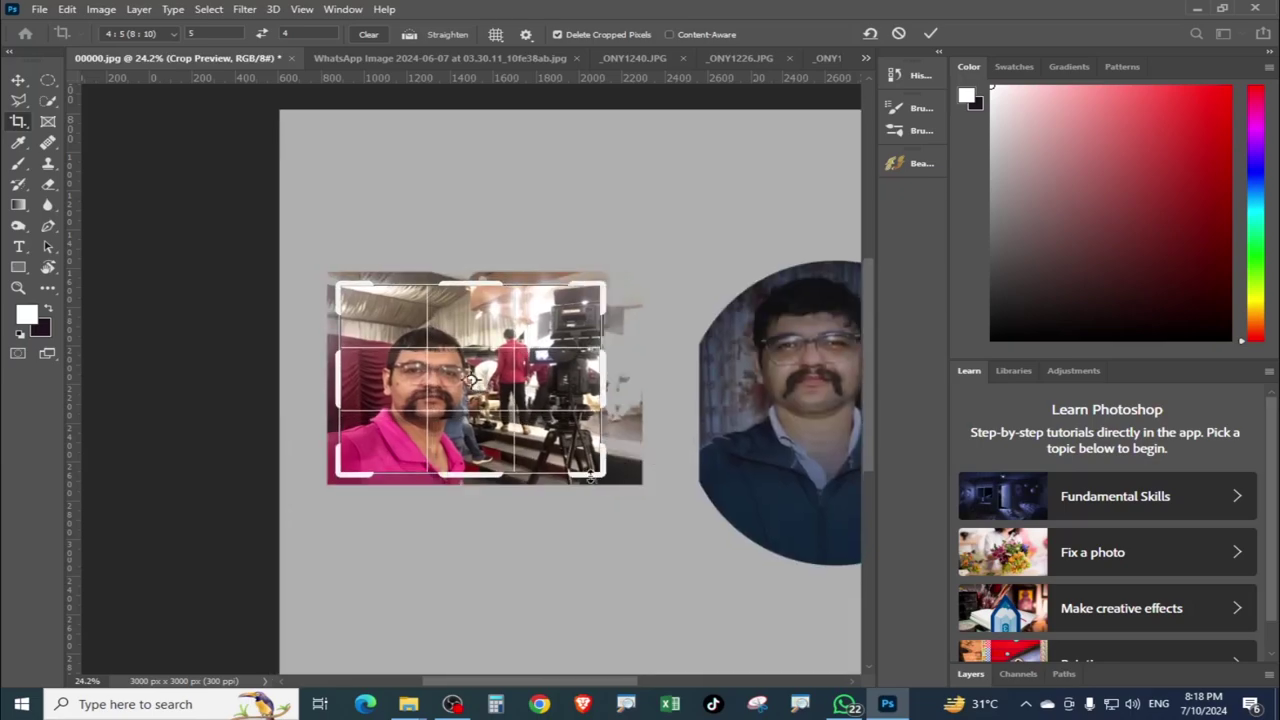
key(Return)
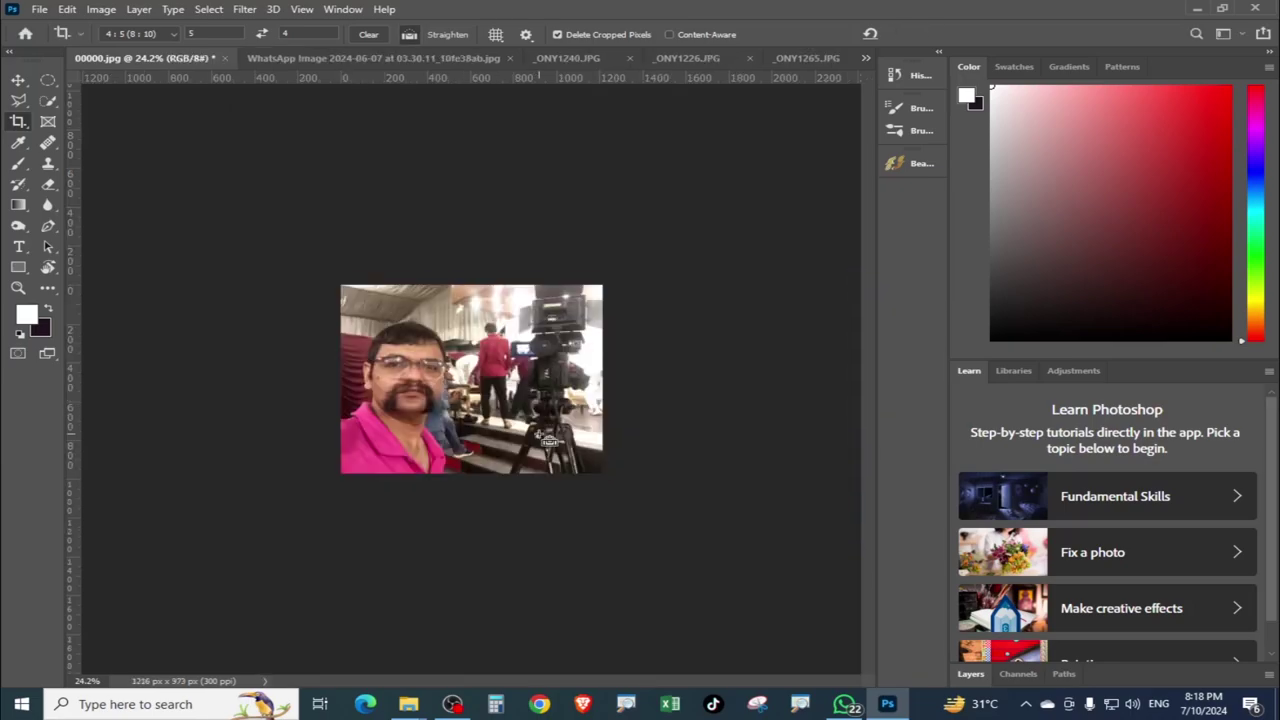